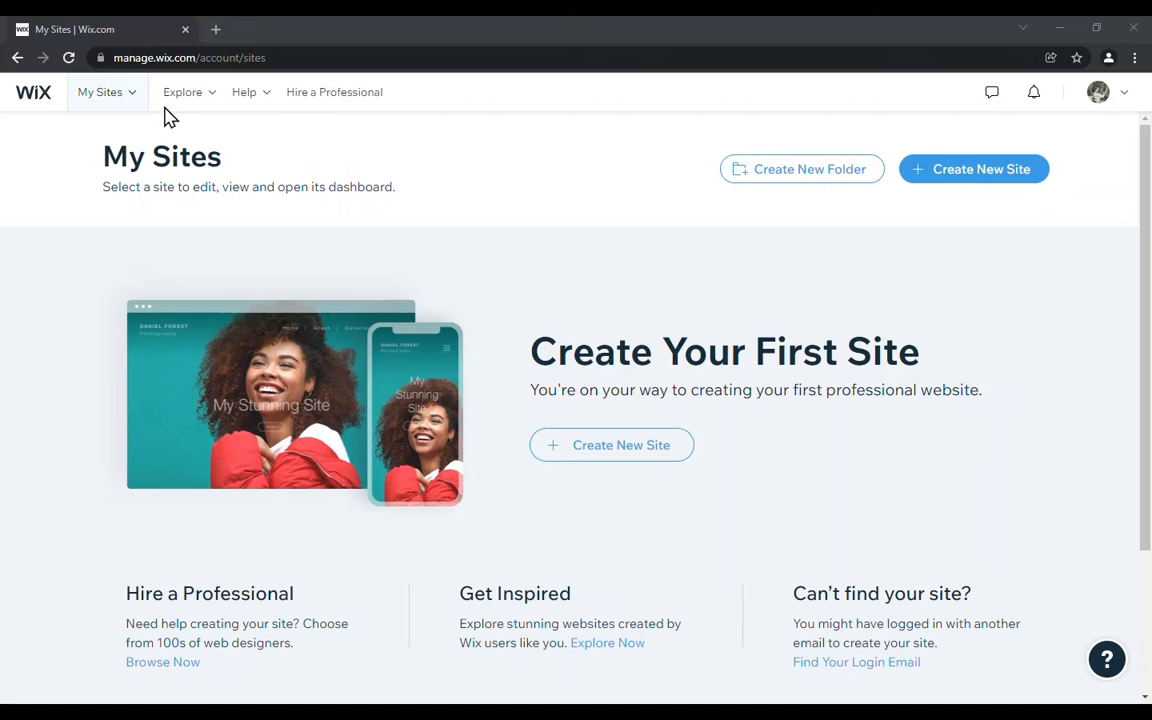
Step: Create a new Blog website with only the built-in Blog feature and choose to build it by editing a template
click(985, 183)
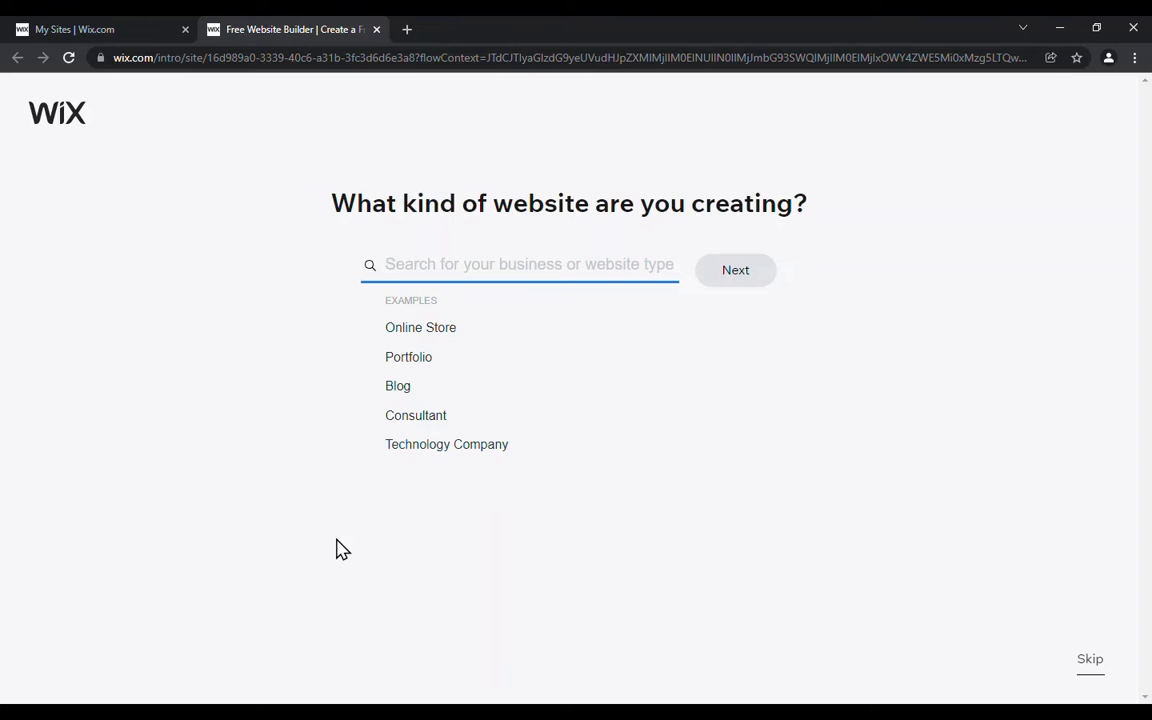
click(400, 388)
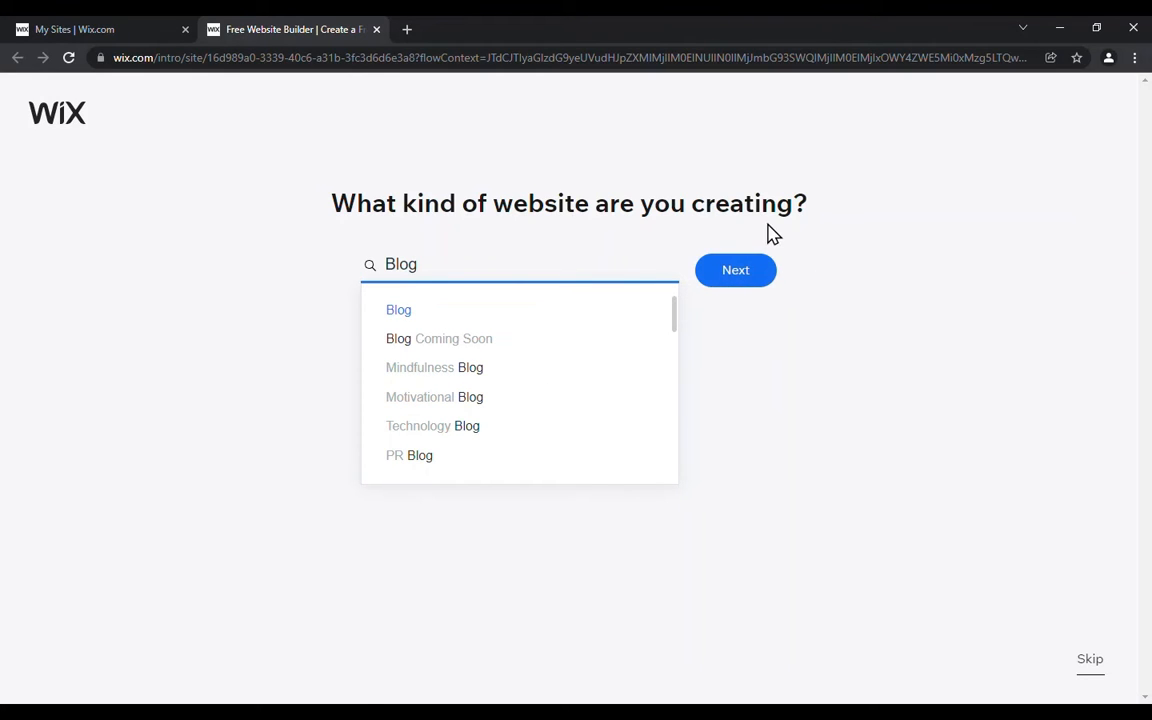
click(731, 262)
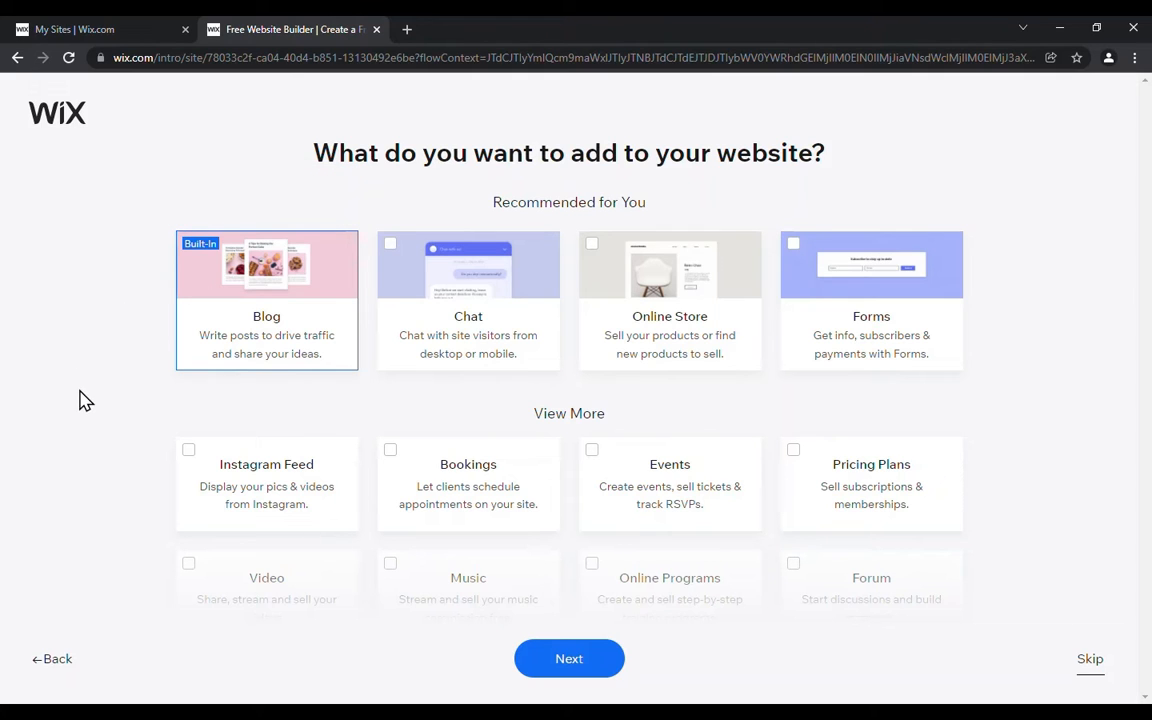
click(591, 672)
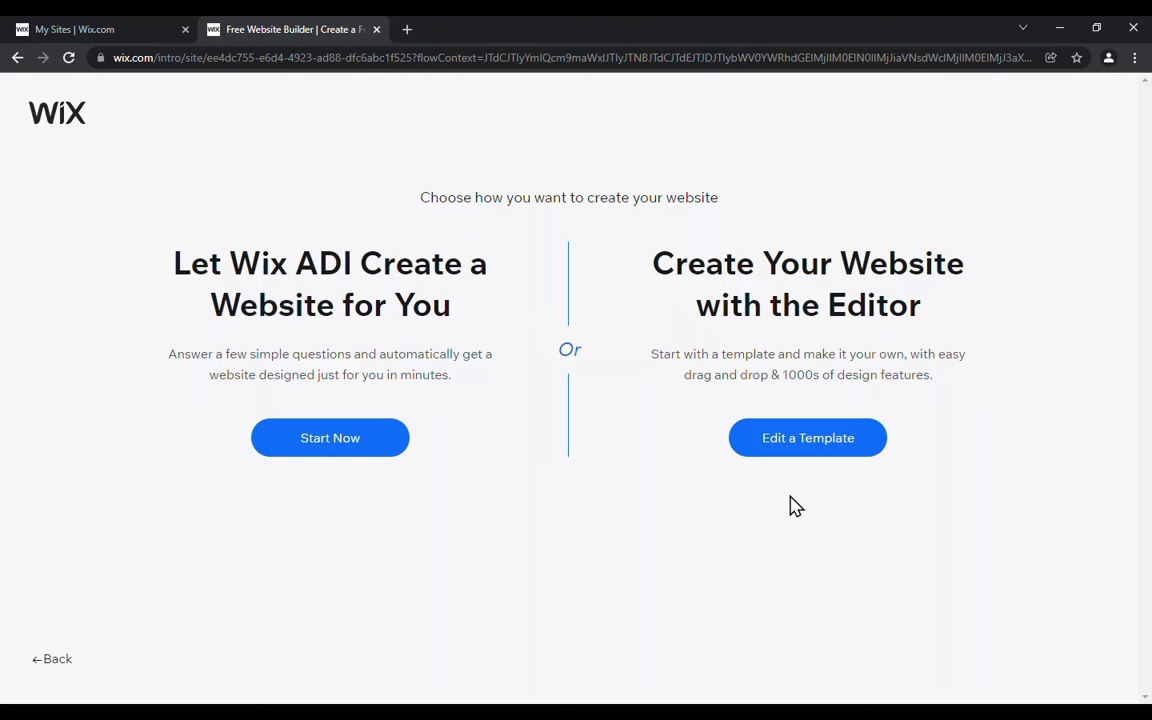
click(805, 440)
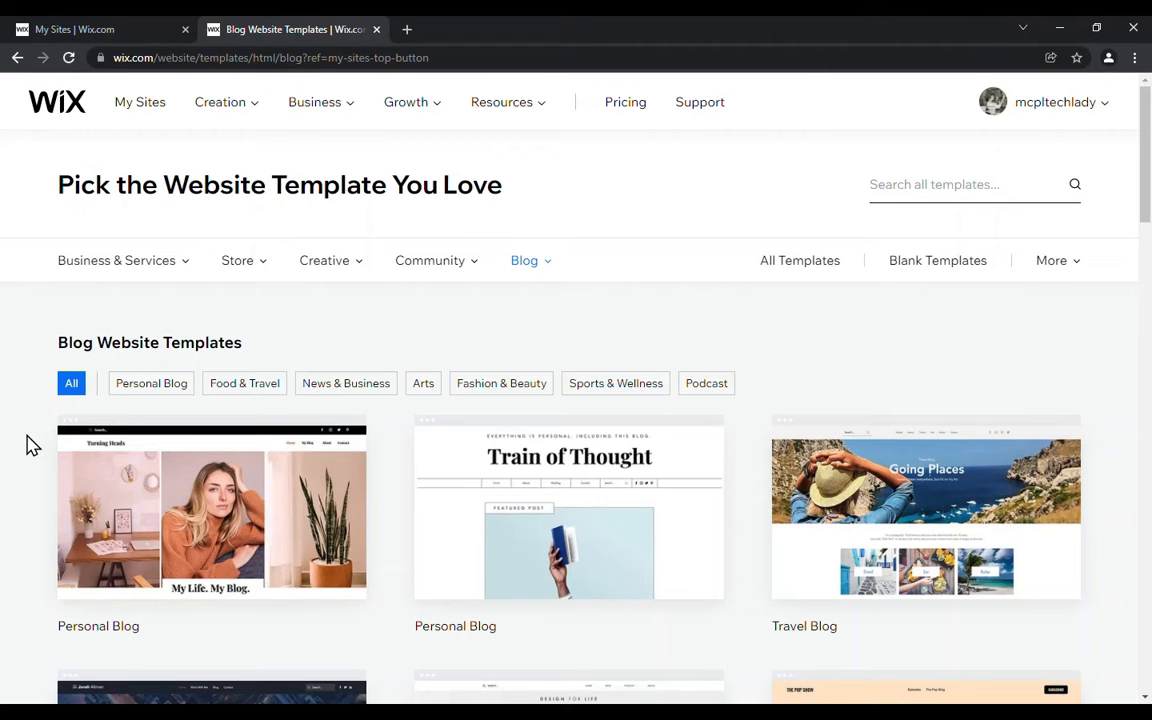
Step: View the Train of Thought personal blog template and open it for editing in the website editor
scroll(31, 448, down, 1)
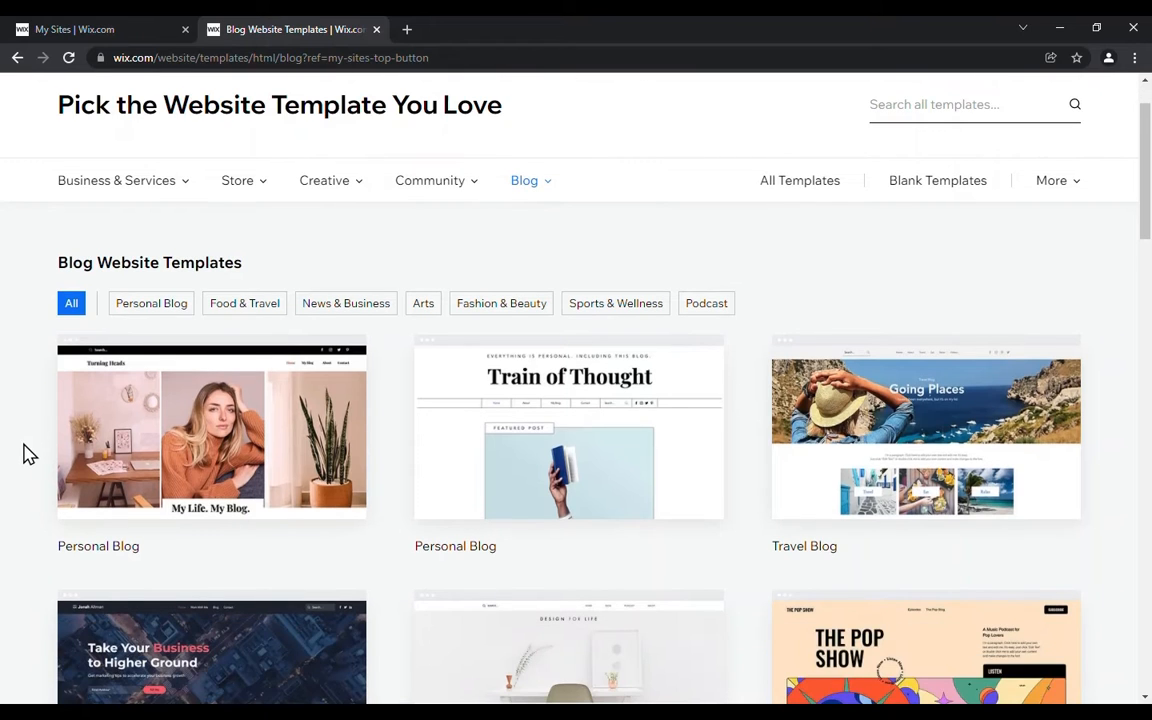
scroll(28, 457, down, 2)
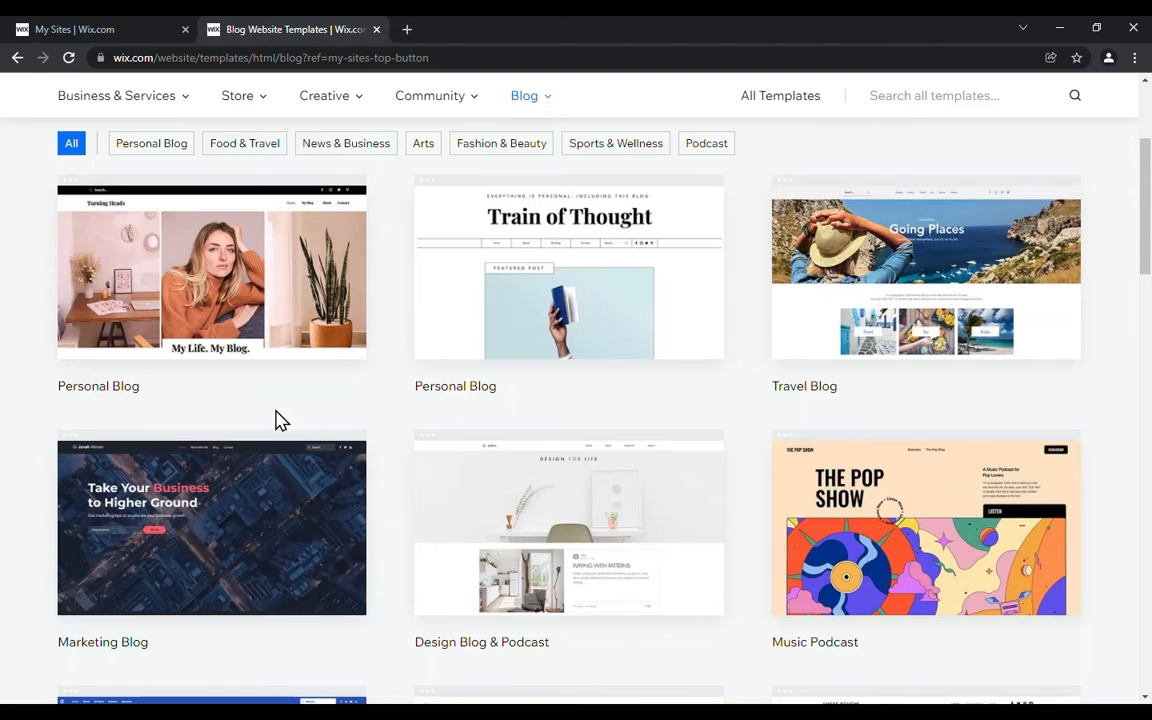
mouse_move(535, 340)
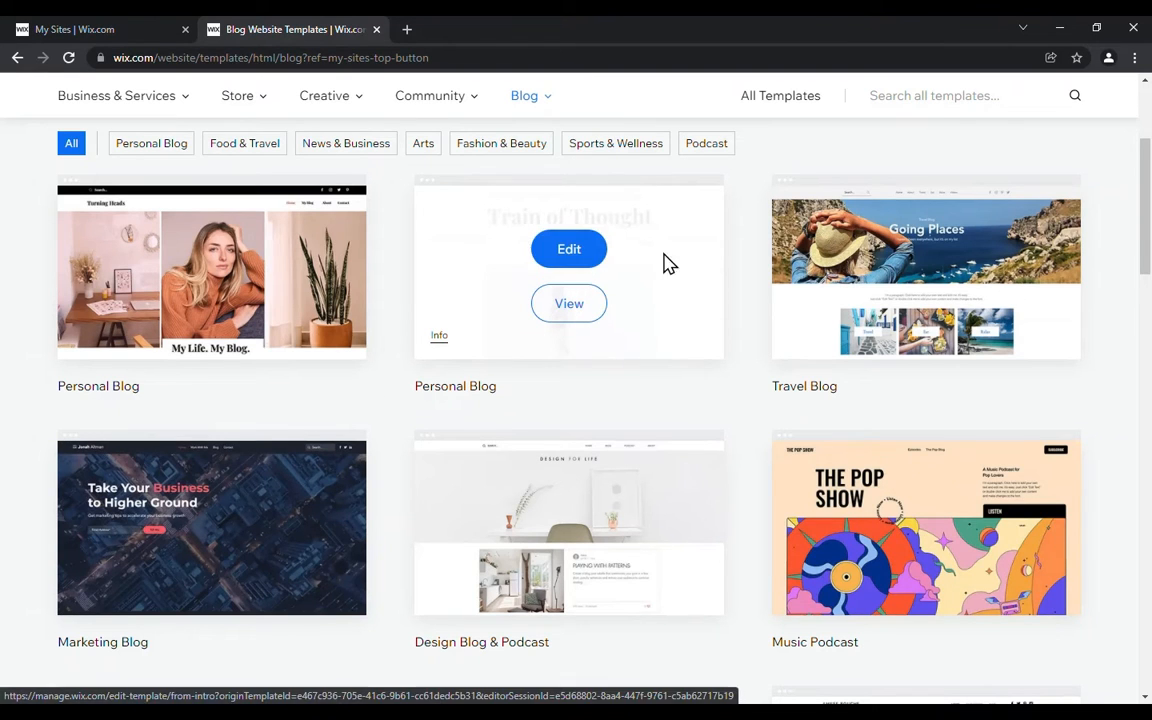
click(572, 314)
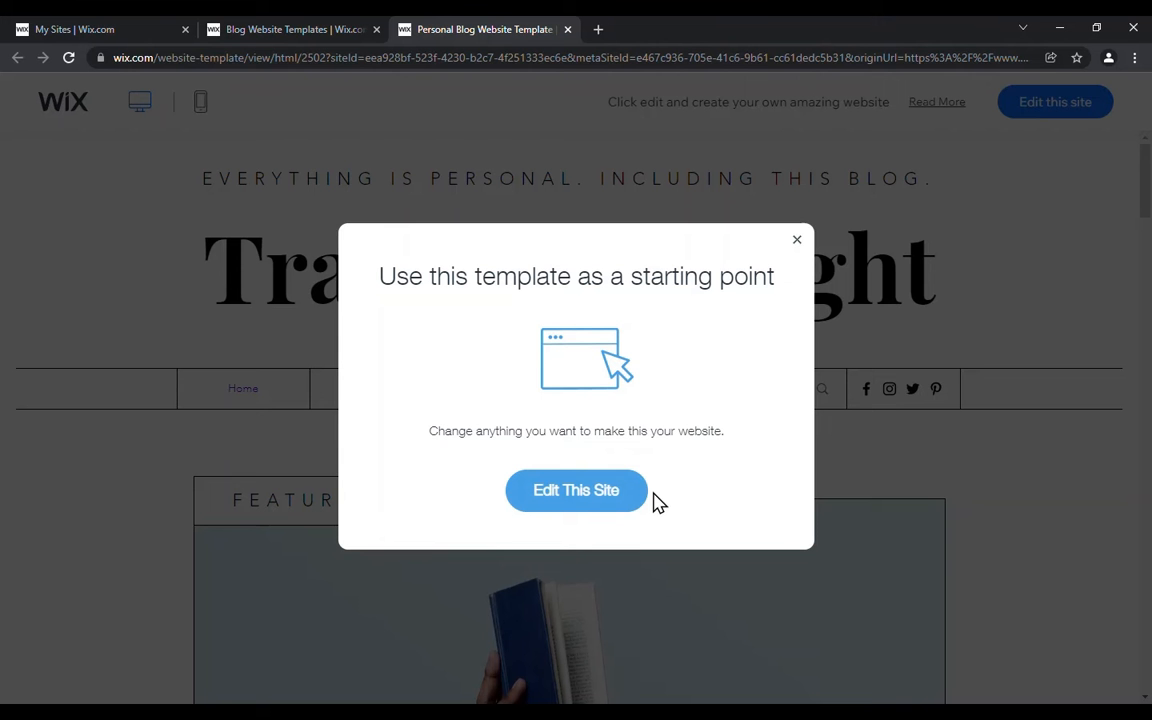
click(594, 497)
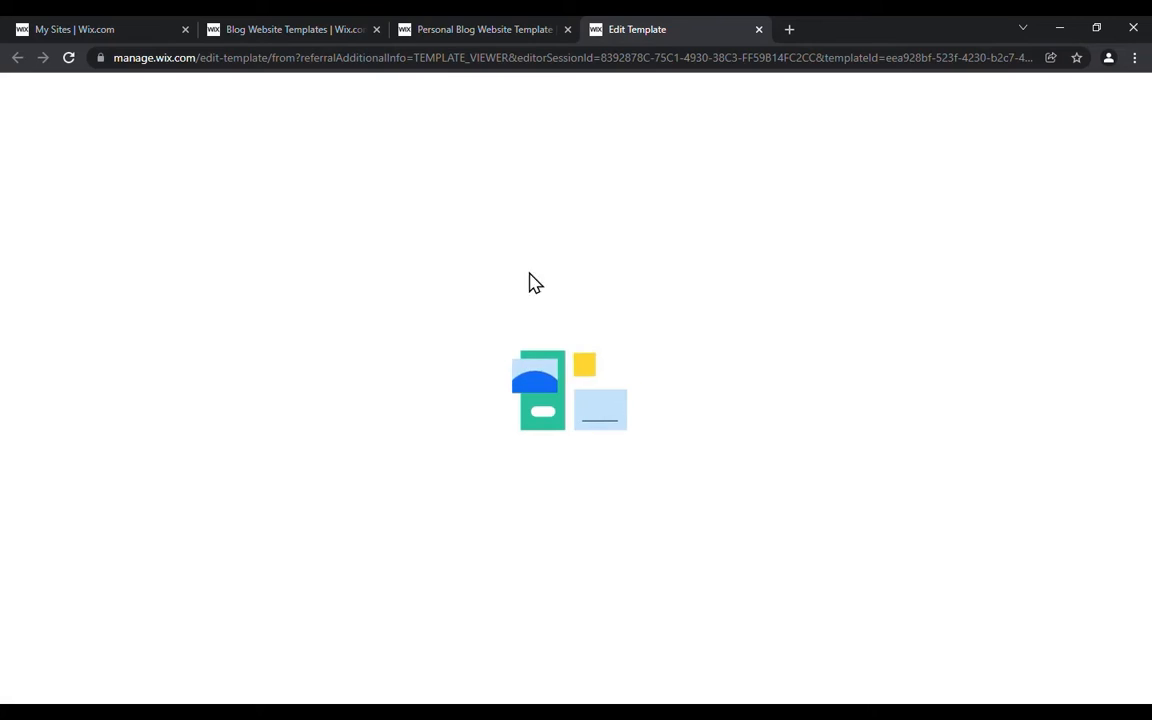
click(484, 30)
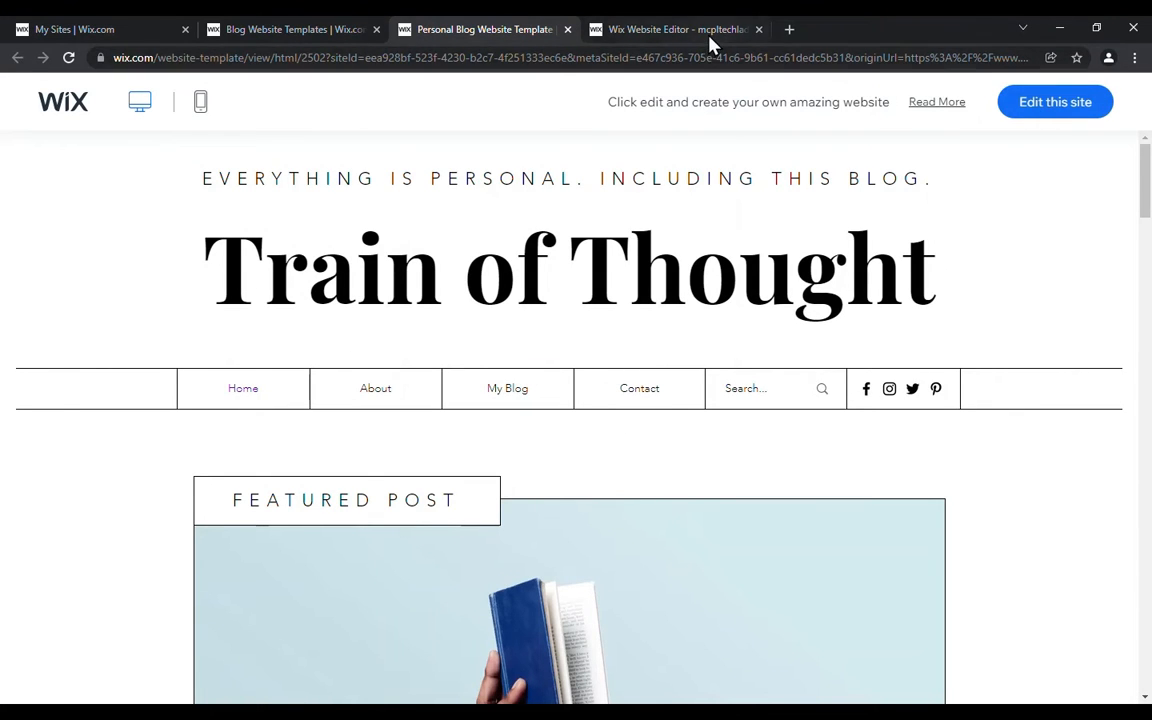
click(637, 30)
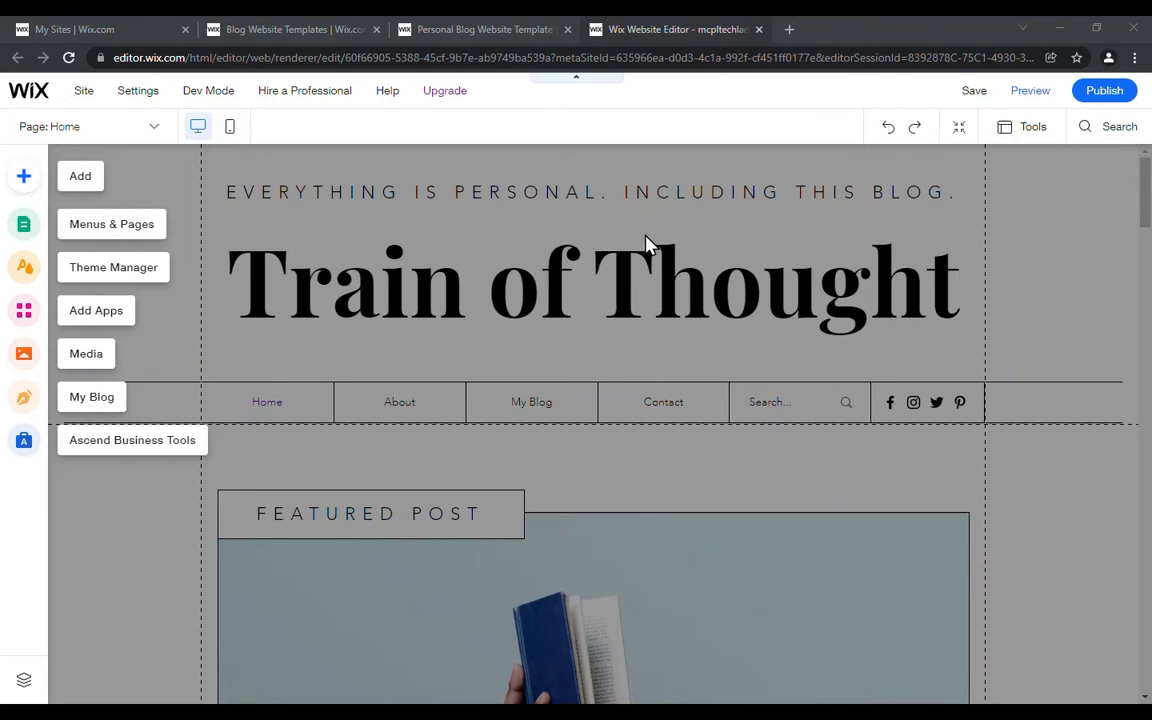
Step: Save the site to a free Wix.com domain with "home" as the ending of its address
click(975, 93)
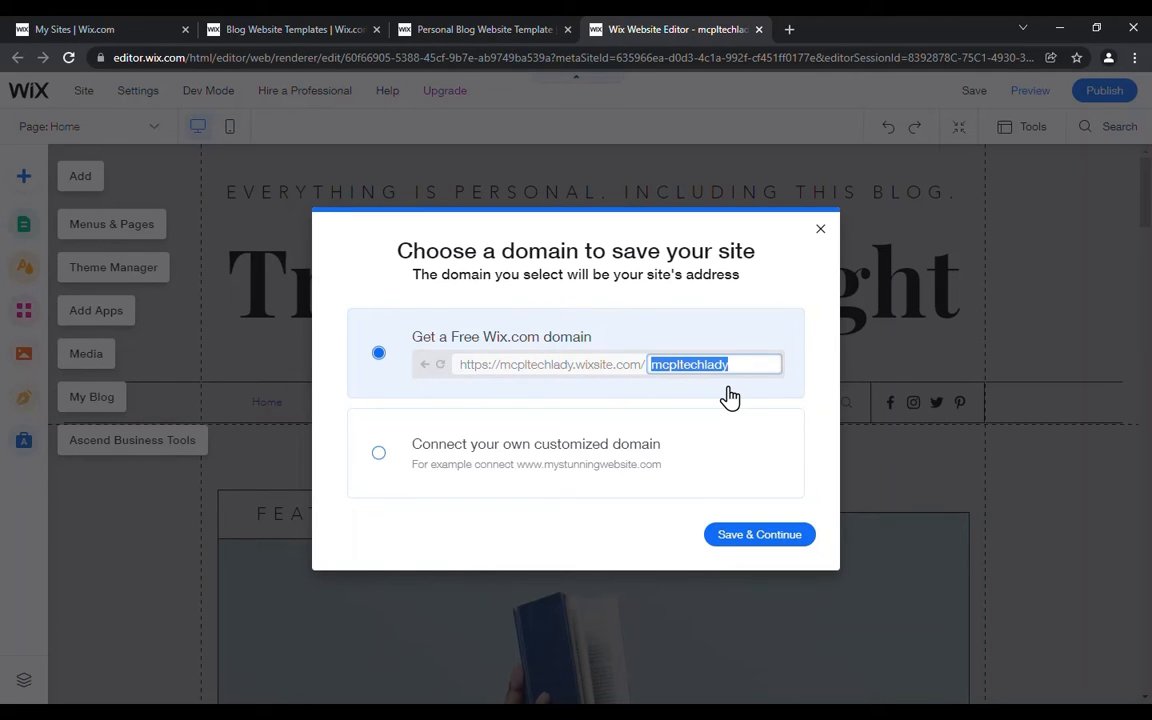
key(BackSpace)
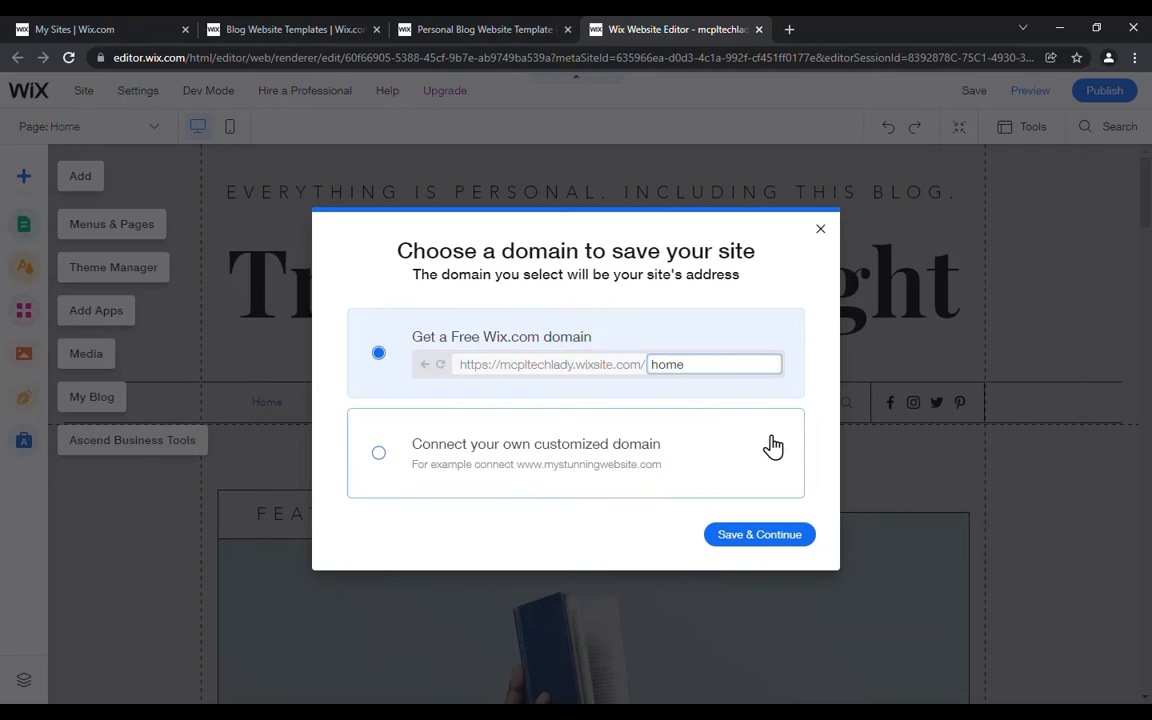
click(776, 538)
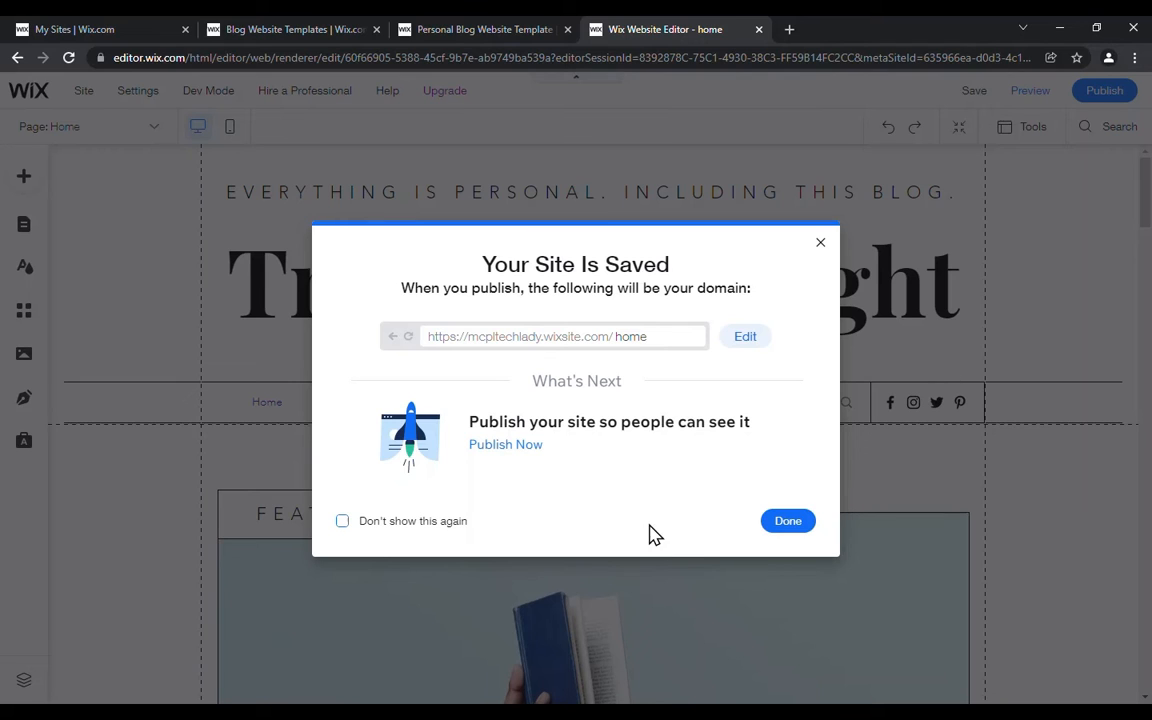
click(788, 523)
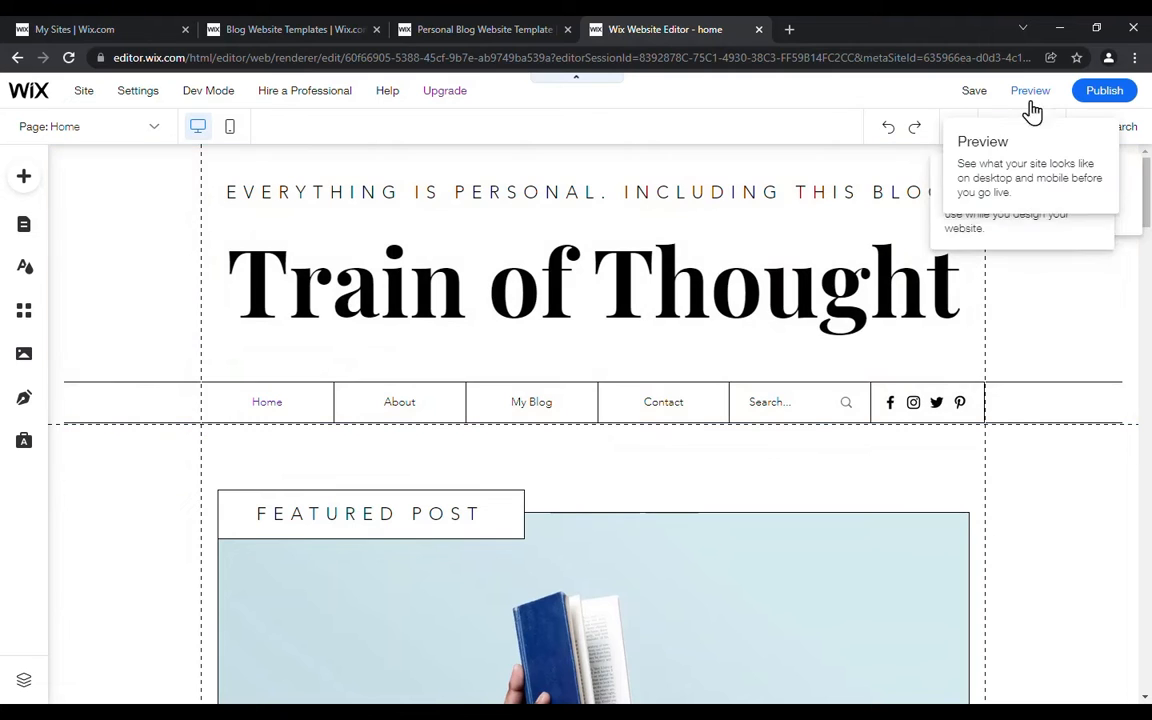
Step: Preview the desktop home page from its header through the blog posts and subscribe section, and return to editing
click(1032, 102)
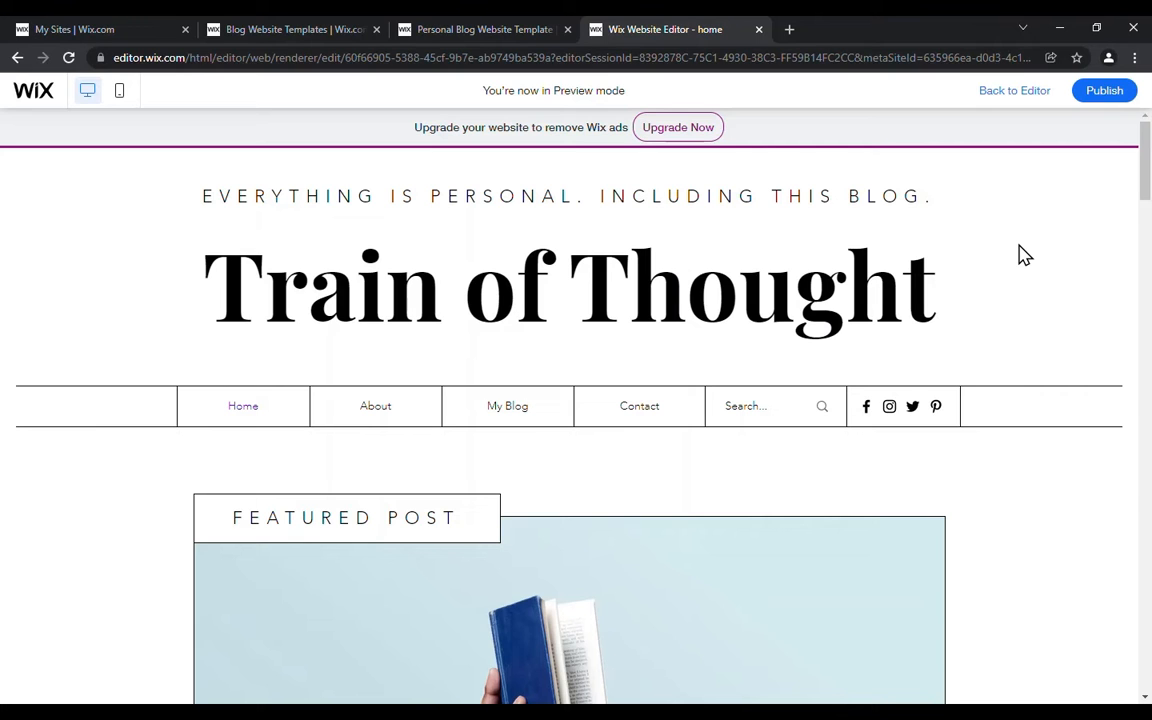
scroll(1020, 254, down, 2)
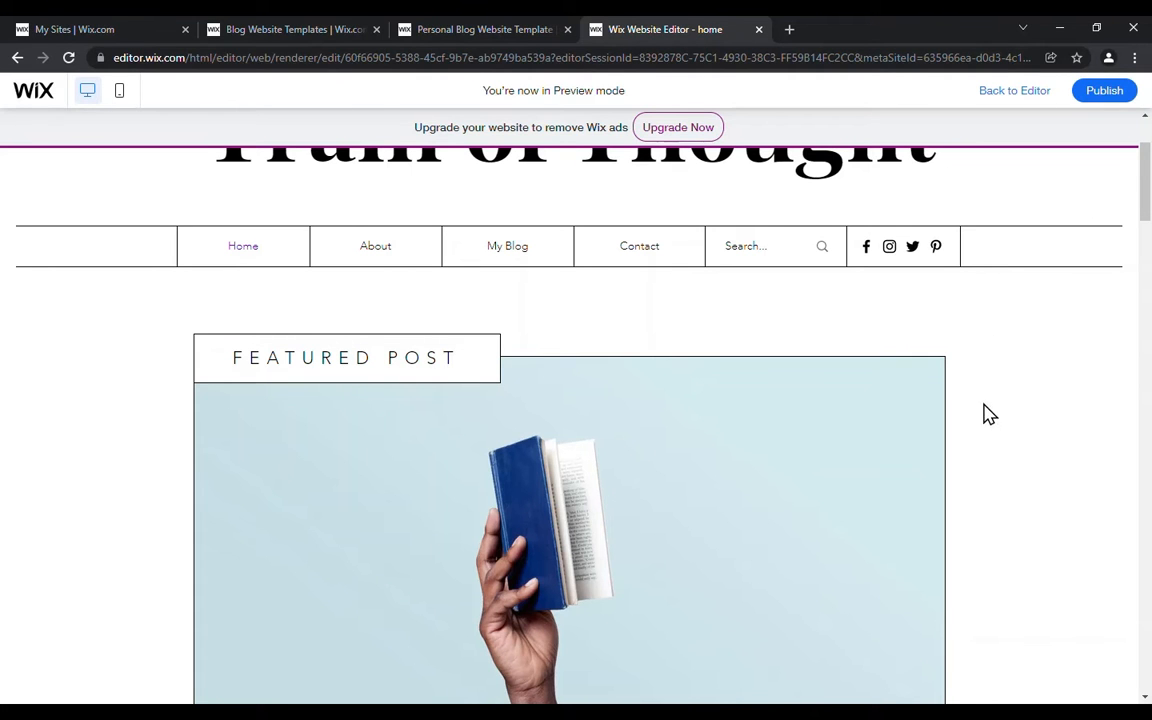
scroll(980, 394, down, 2)
scroll(980, 394, down, 9)
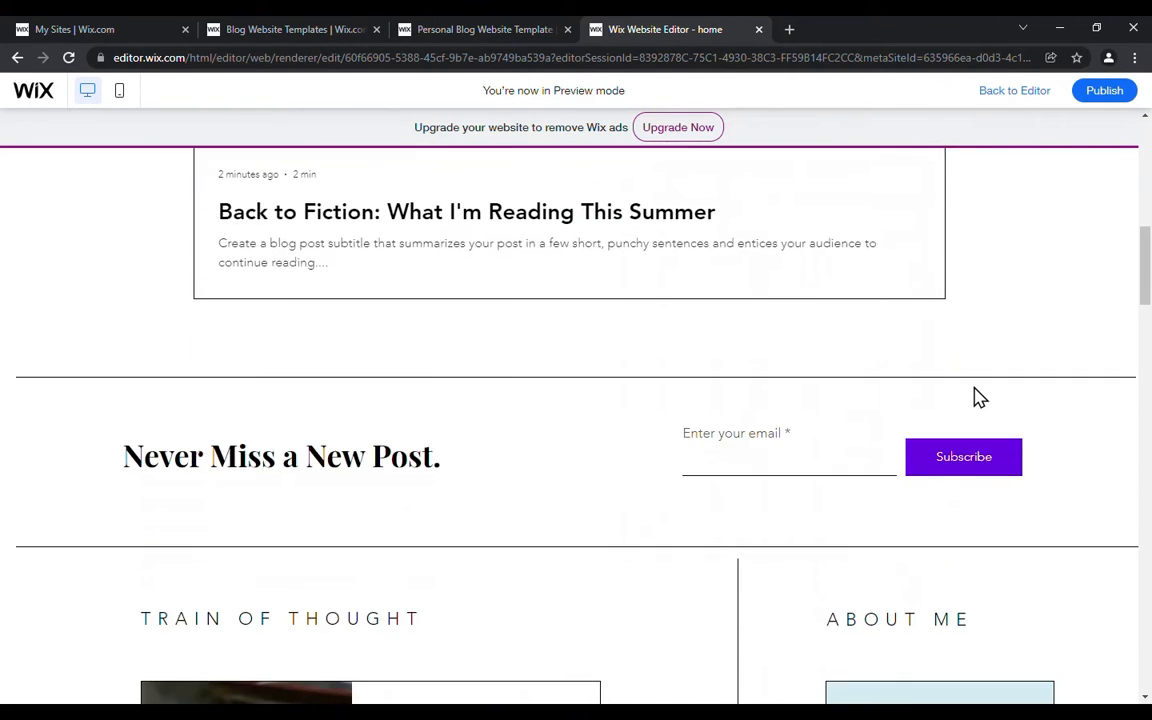
scroll(968, 395, down, 10)
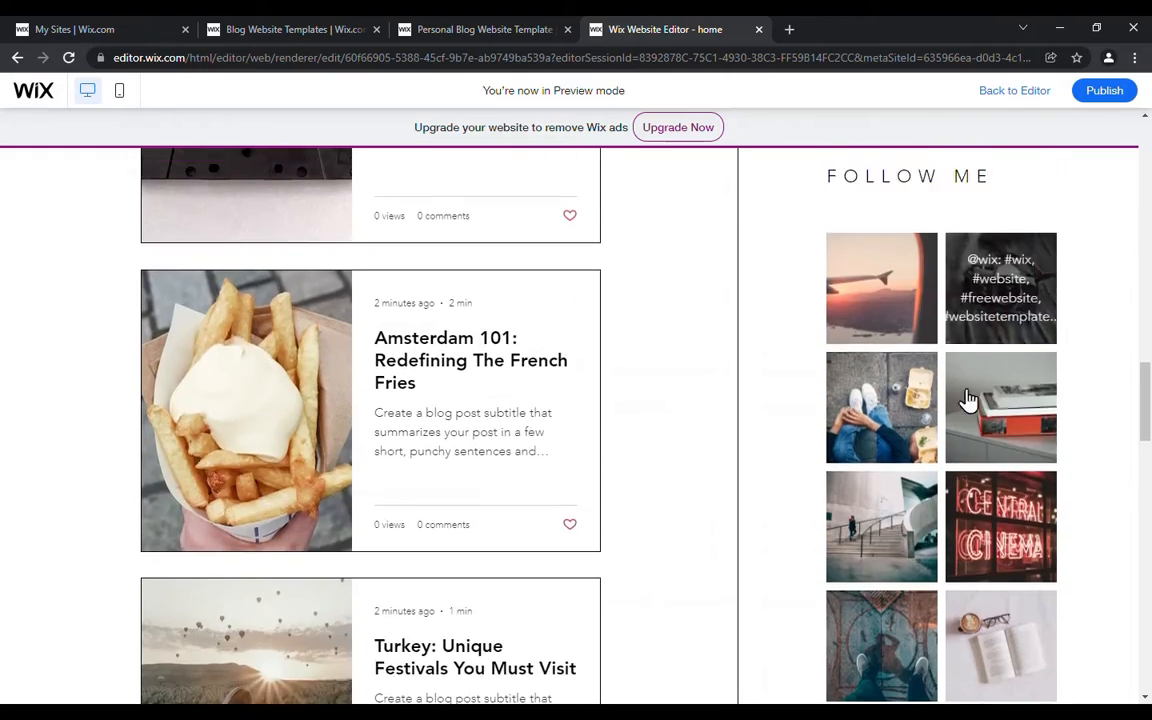
scroll(965, 395, down, 5)
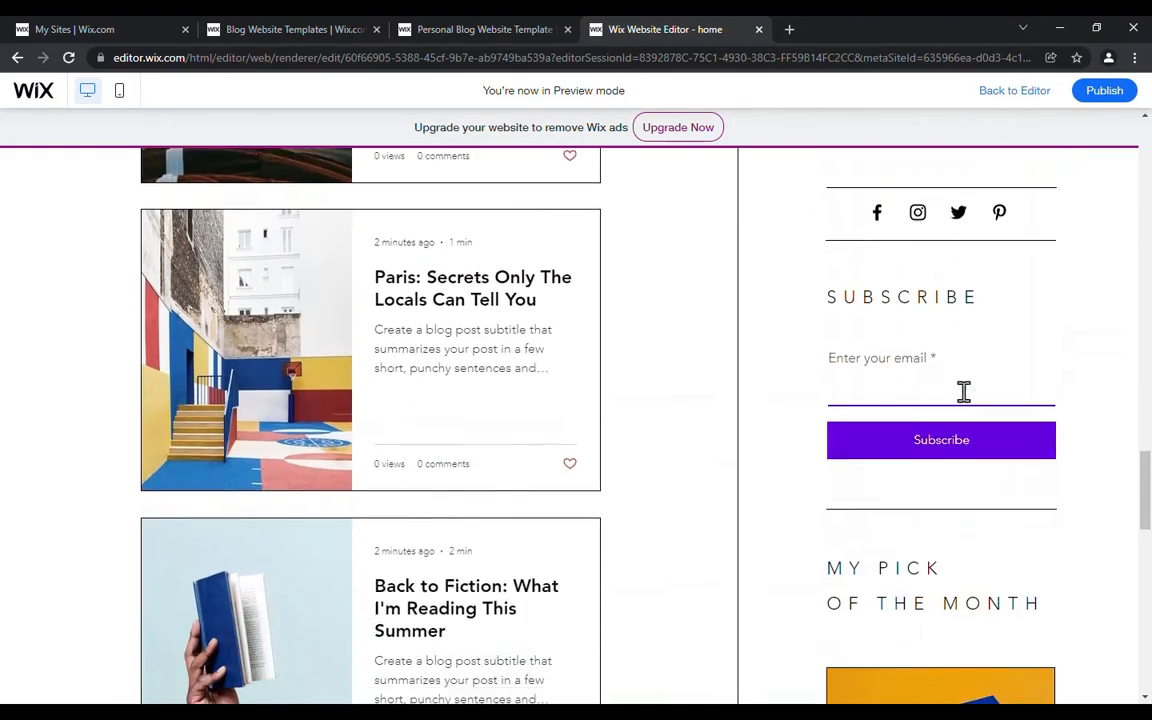
drag(1144, 501, 1144, 175)
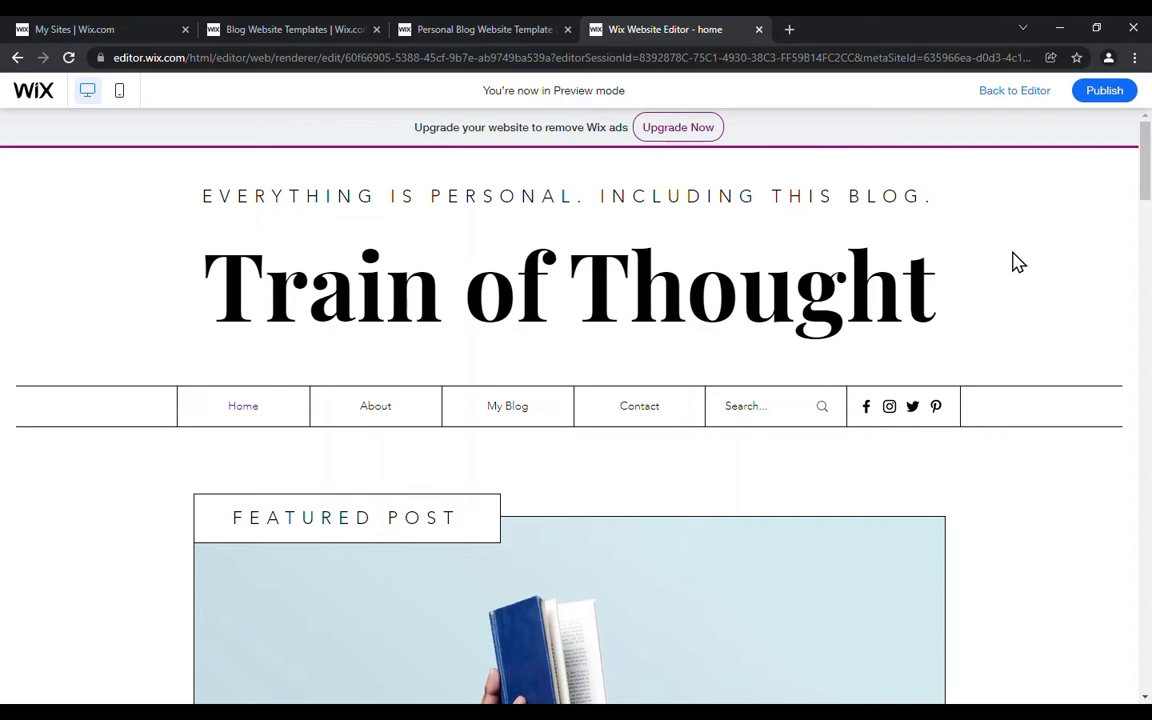
click(1012, 95)
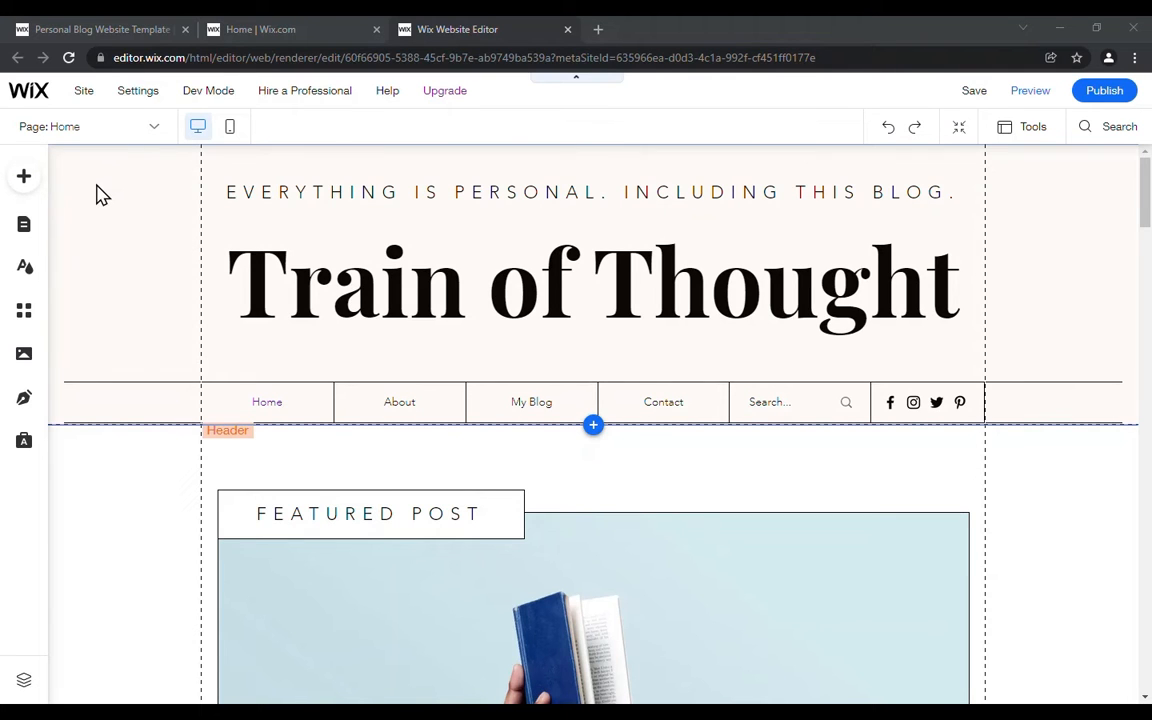
Step: Examine the editor's site, settings, developer mode and help options and the list of site and blog pages
click(80, 100)
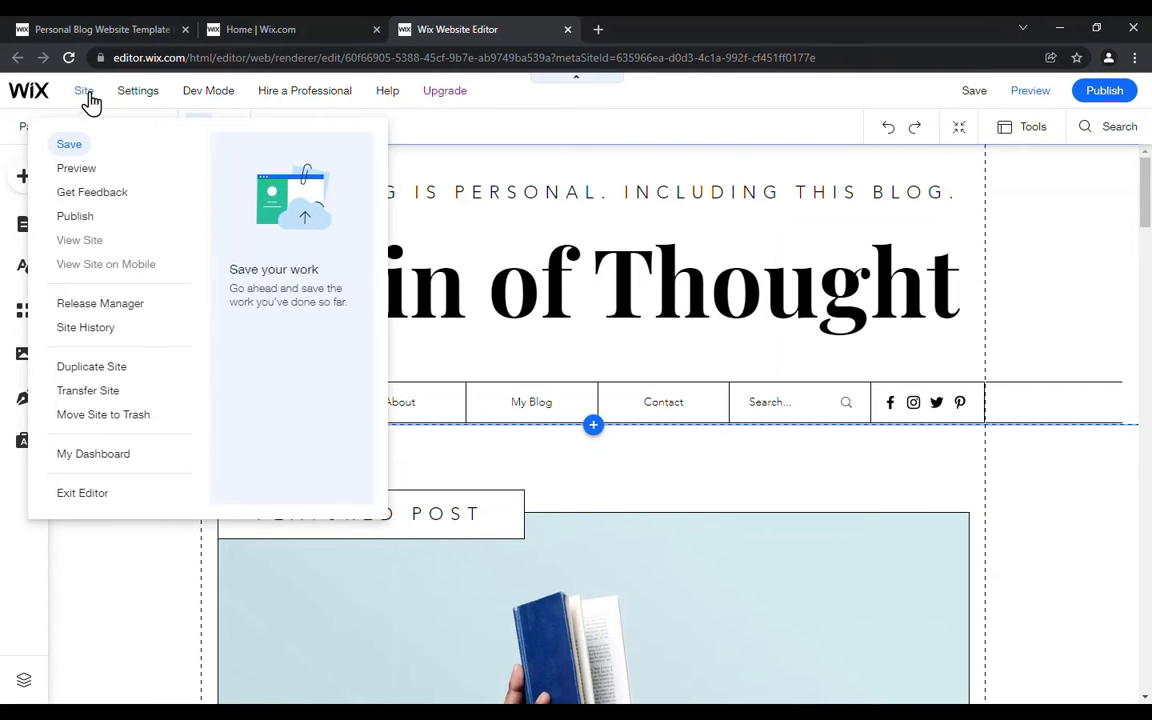
mouse_move(137, 101)
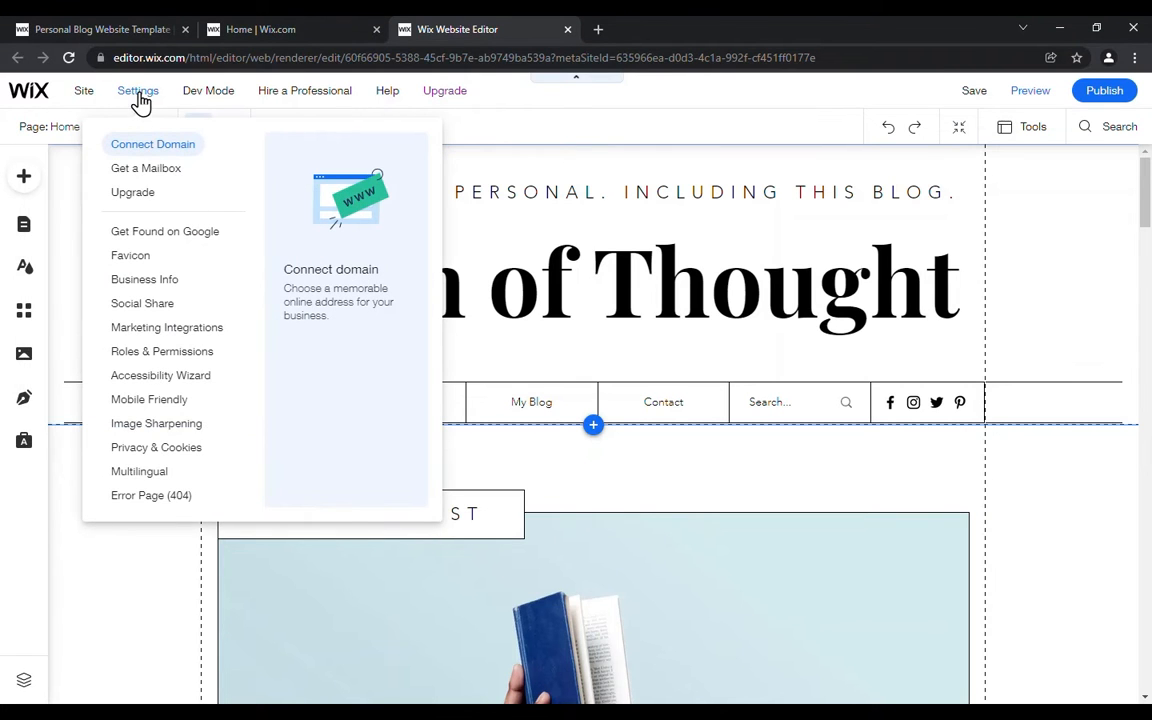
mouse_move(226, 95)
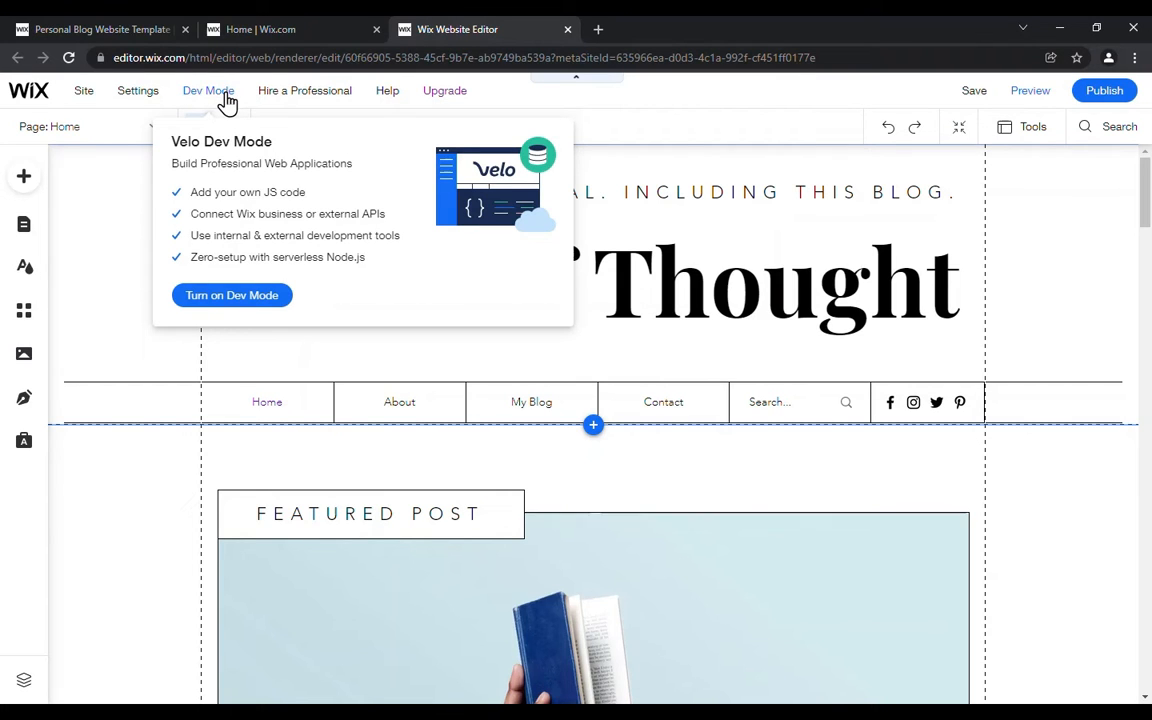
mouse_move(339, 95)
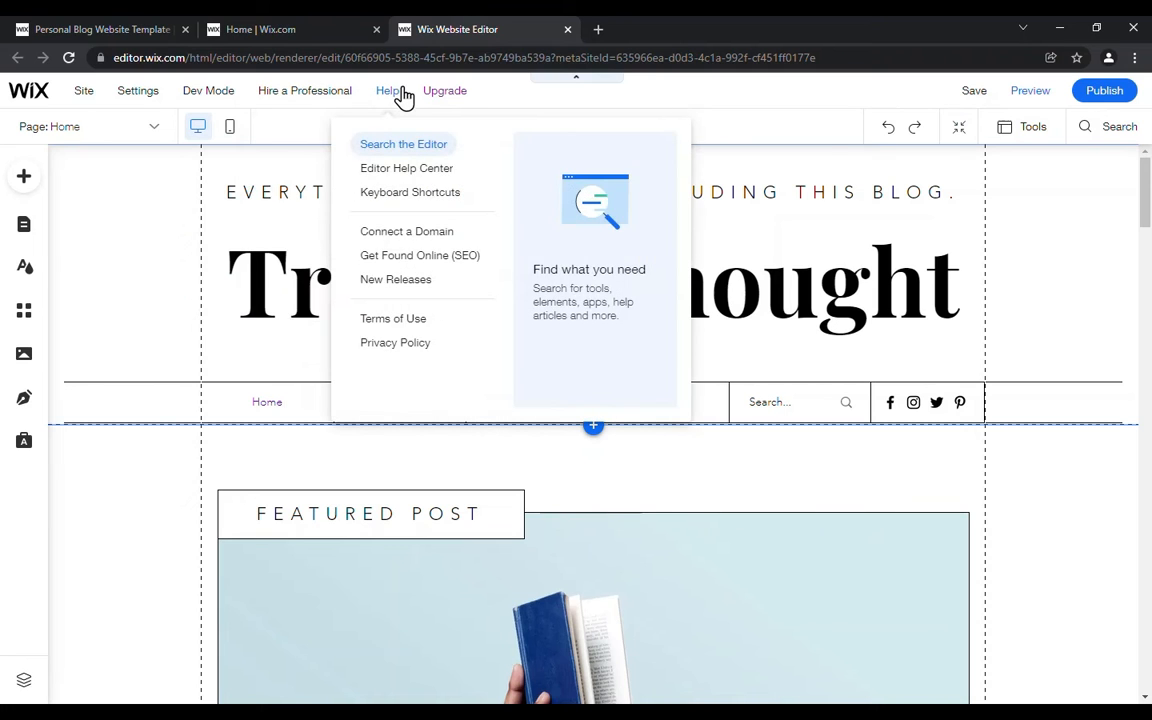
mouse_move(69, 95)
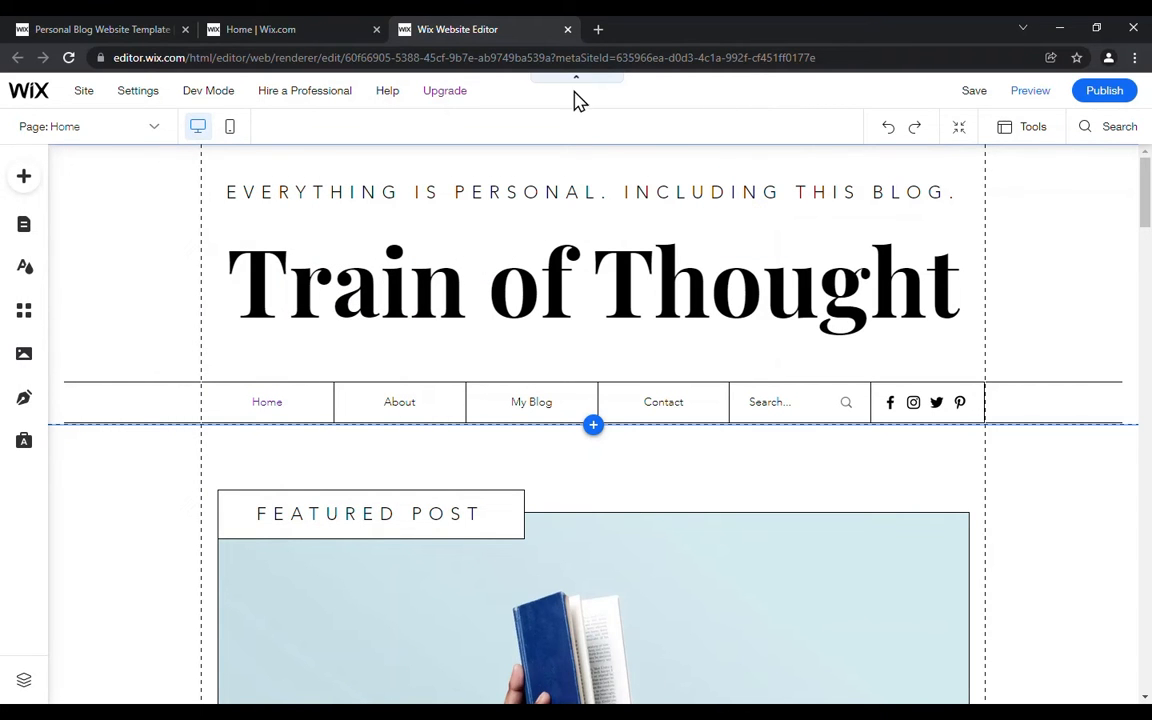
mouse_move(968, 100)
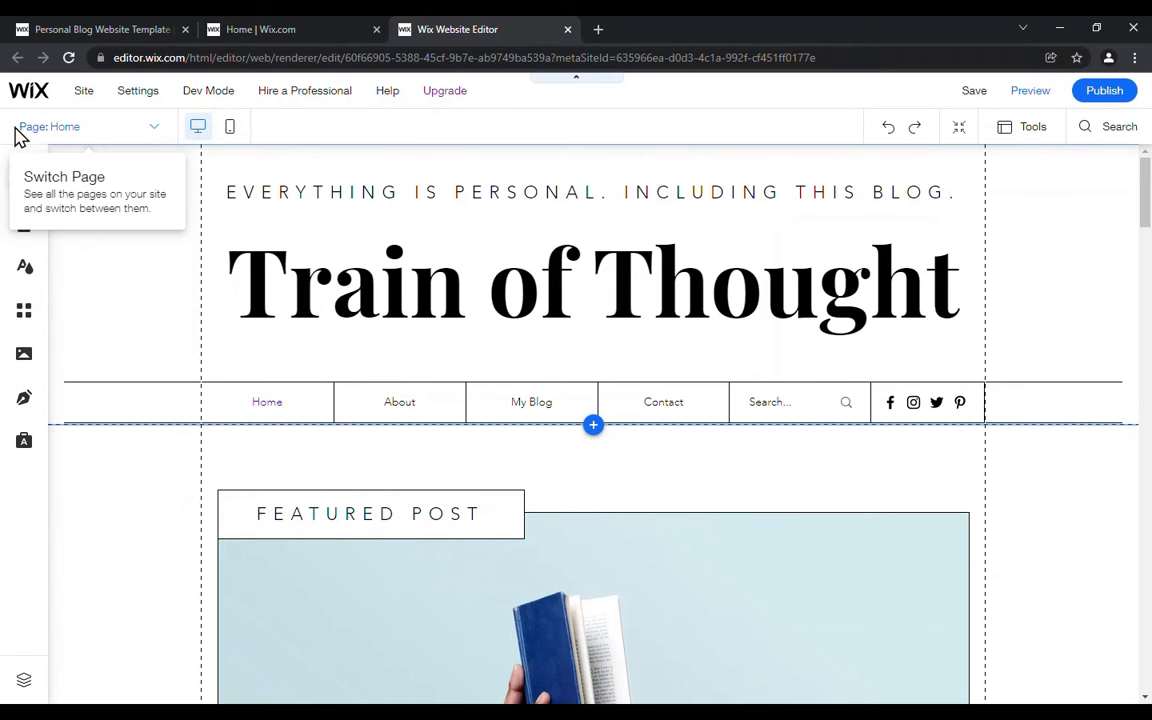
click(154, 131)
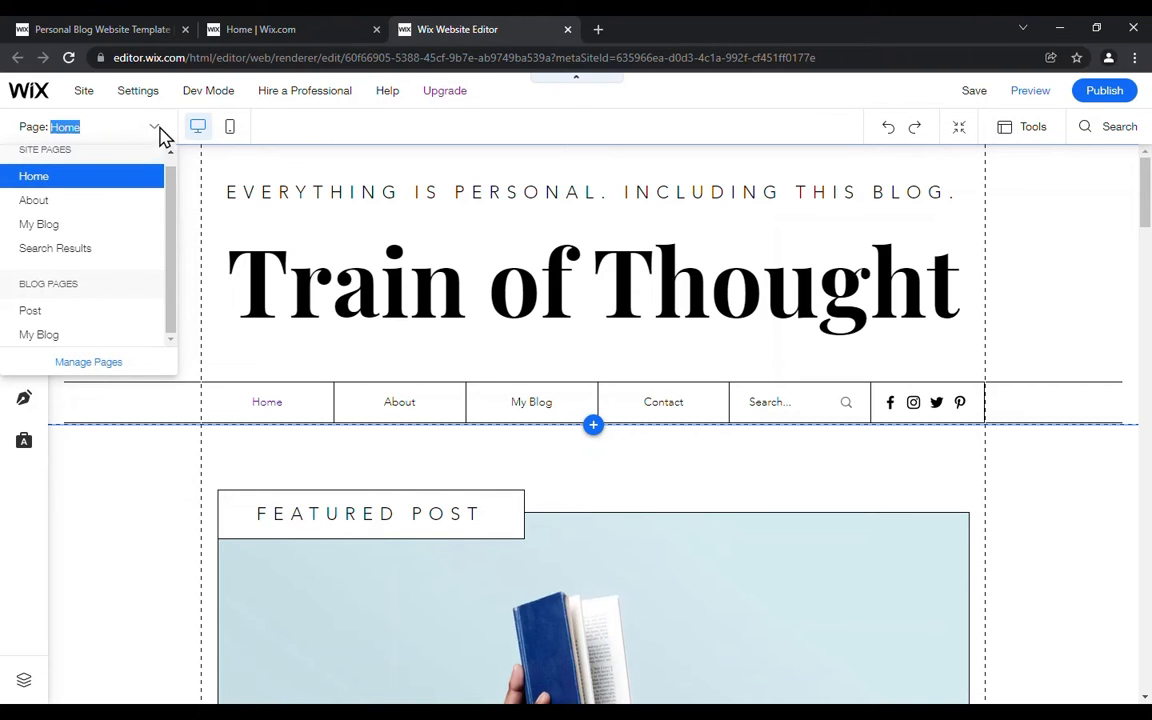
drag(170, 178, 171, 166)
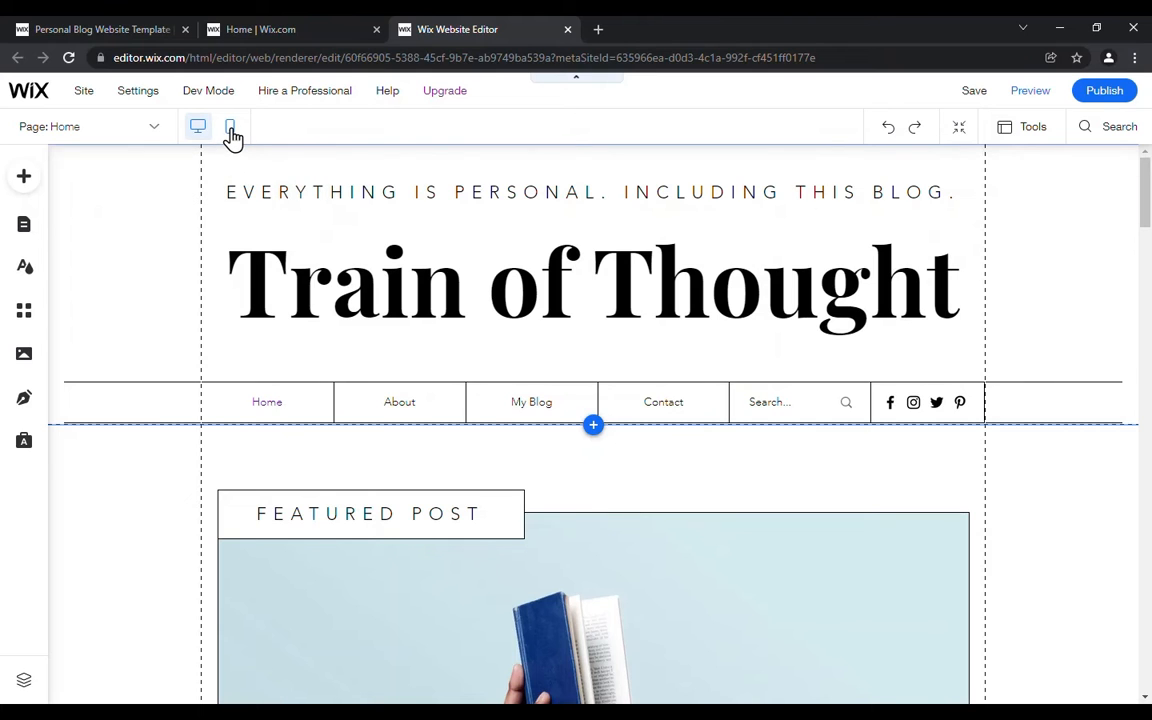
Step: Switch the home page to the mobile view and look through it from the header down to the blog posts
click(231, 132)
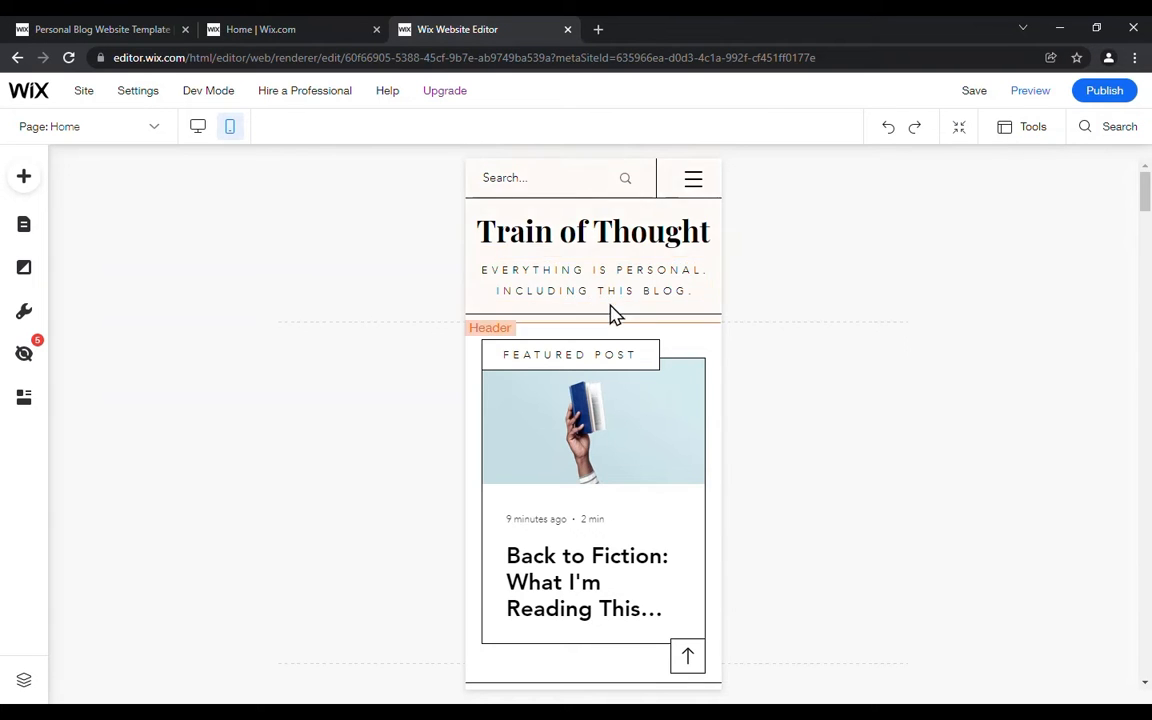
scroll(608, 315, down, 2)
scroll(608, 318, down, 4)
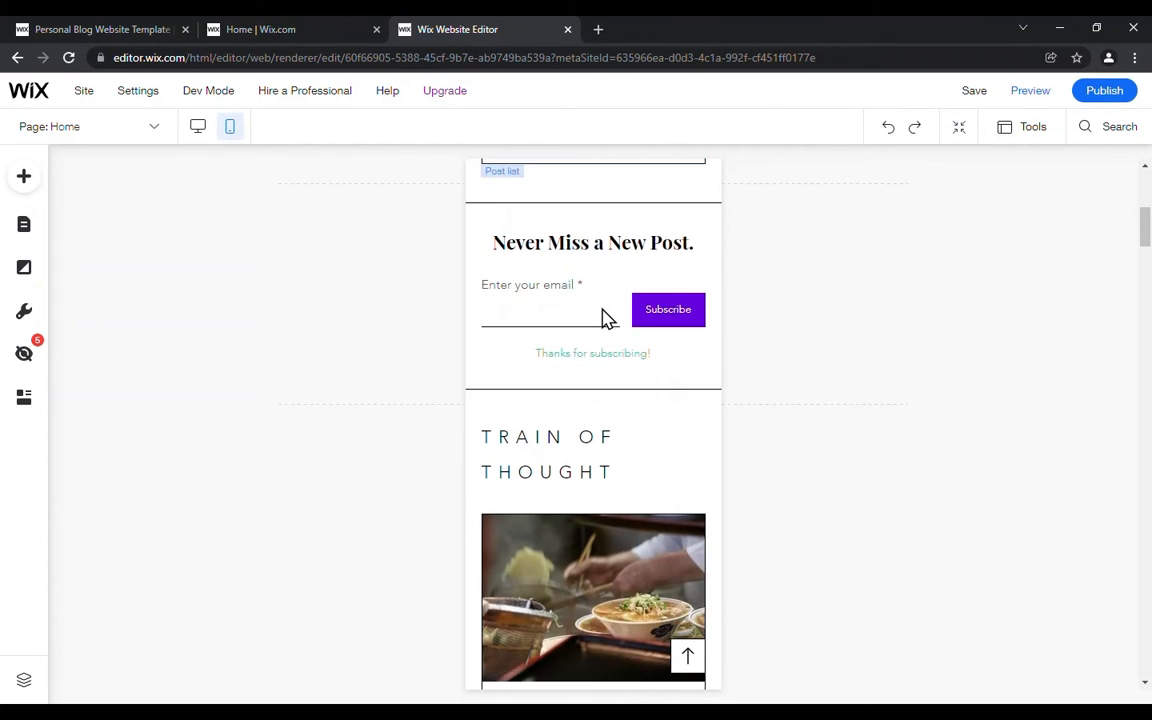
scroll(604, 317, down, 6)
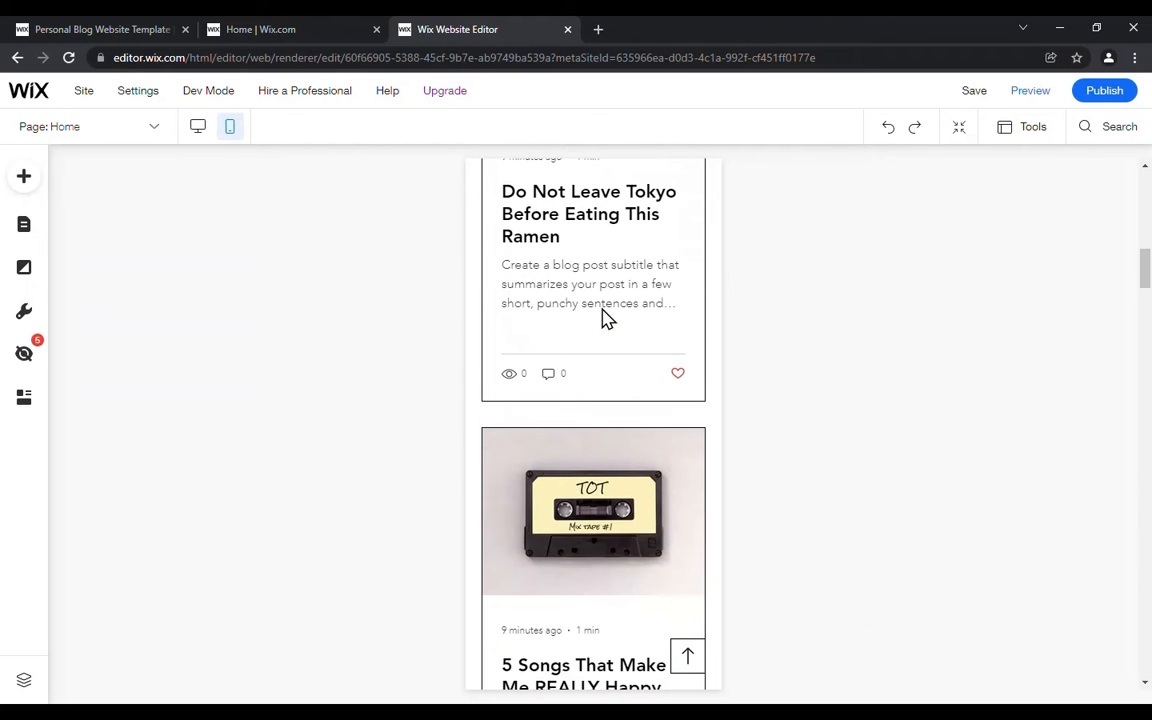
scroll(604, 320, down, 7)
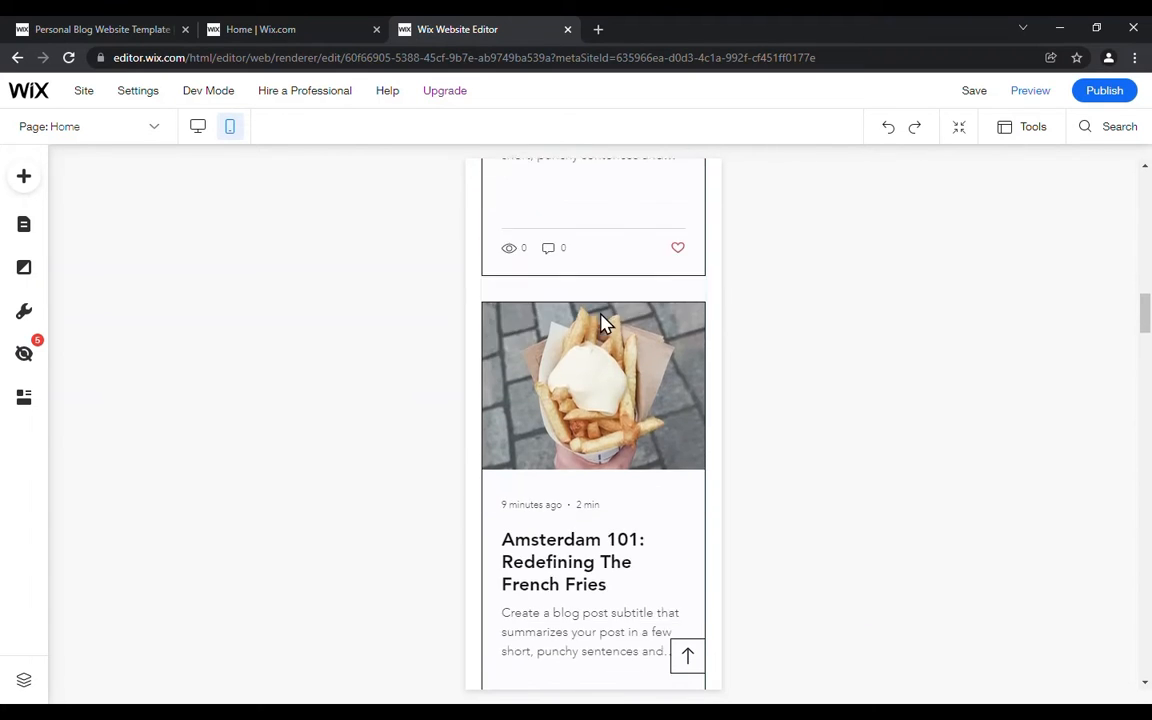
scroll(604, 320, down, 2)
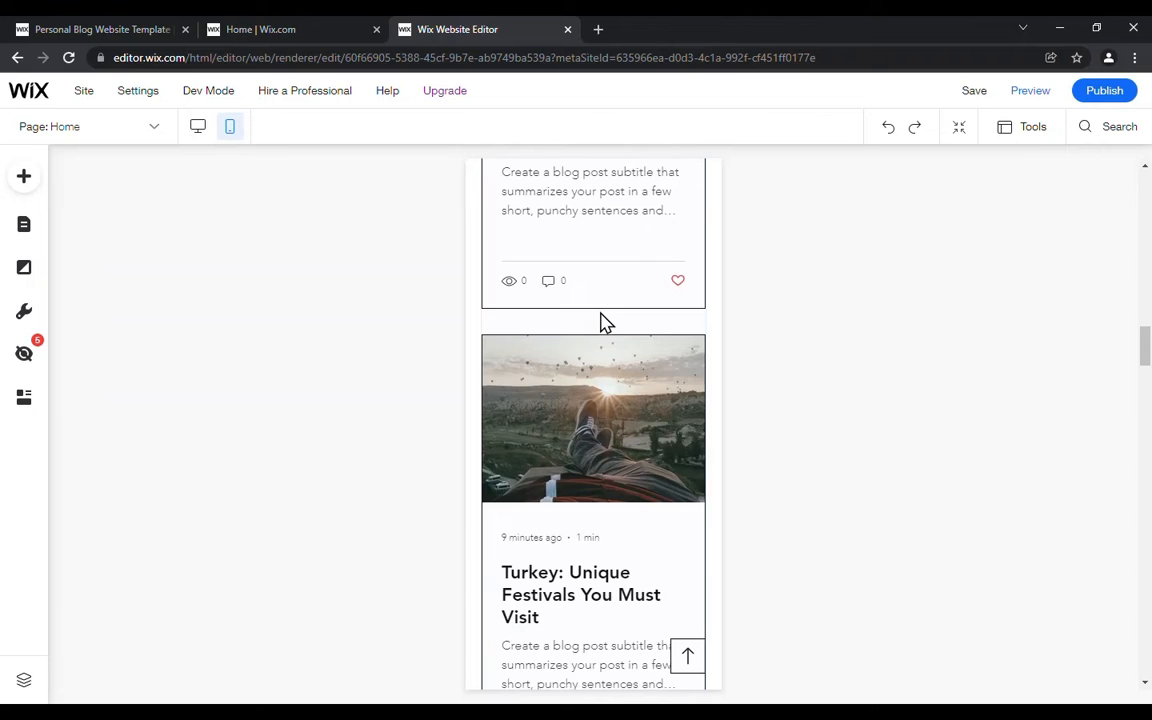
scroll(604, 320, up, 18)
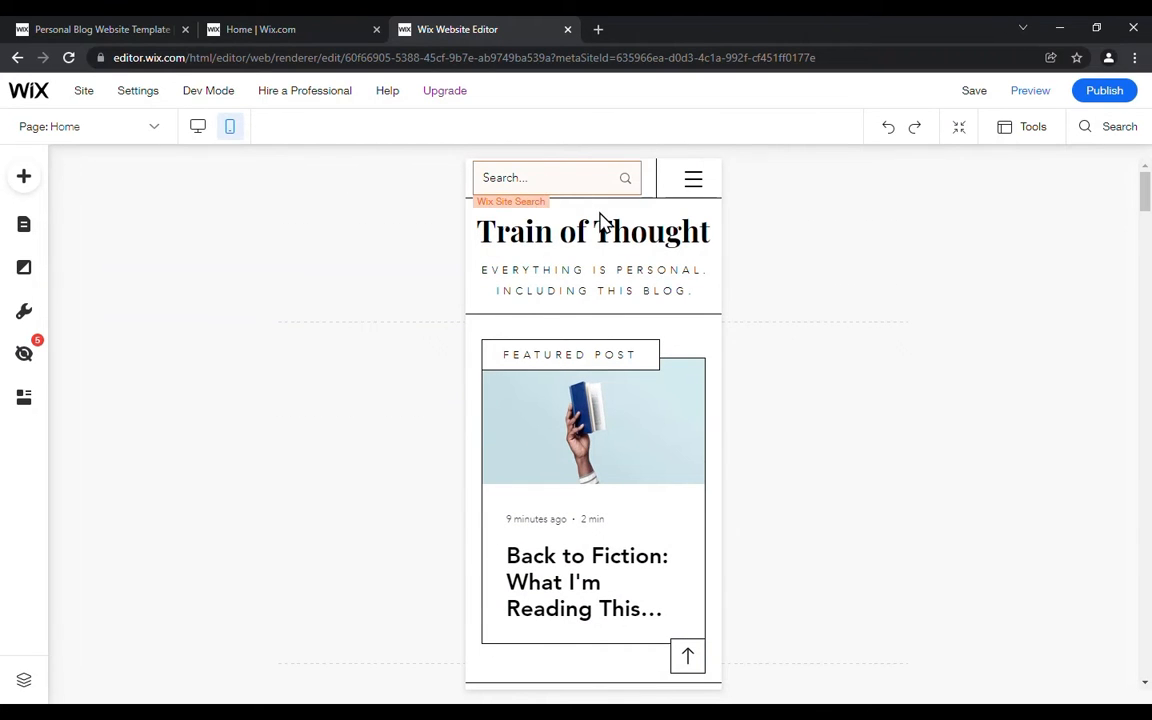
Step: Open the mobile menu for editing to view its page links, and return to the desktop view
click(695, 182)
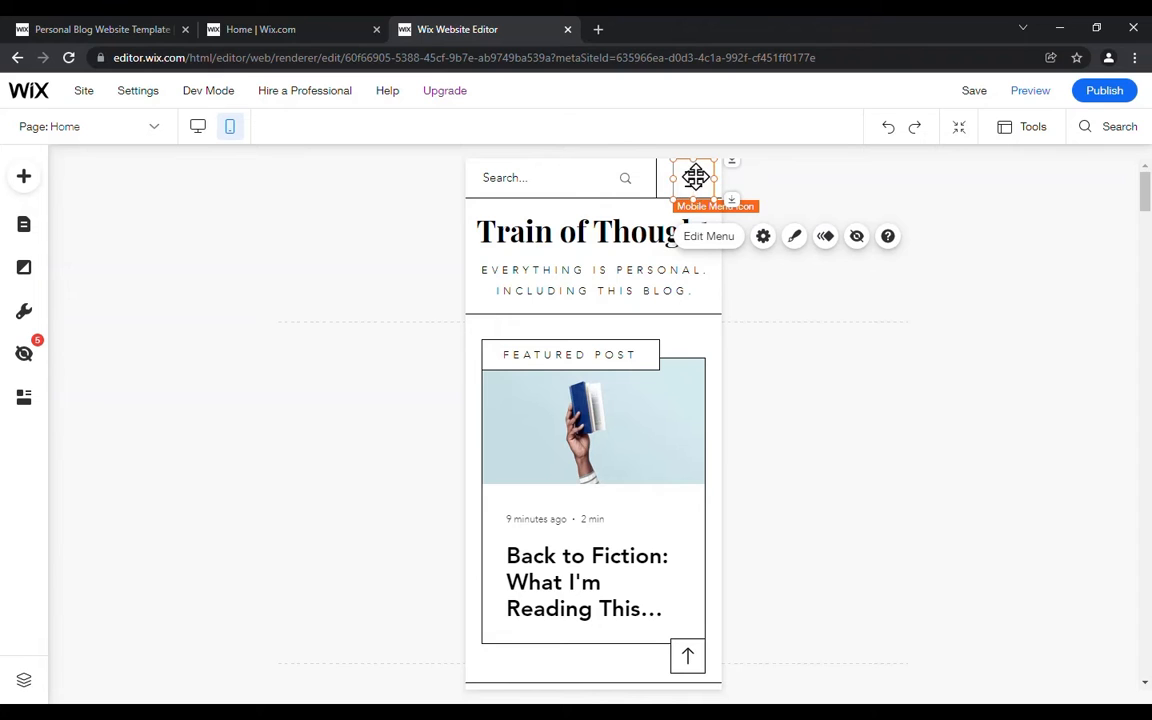
click(713, 239)
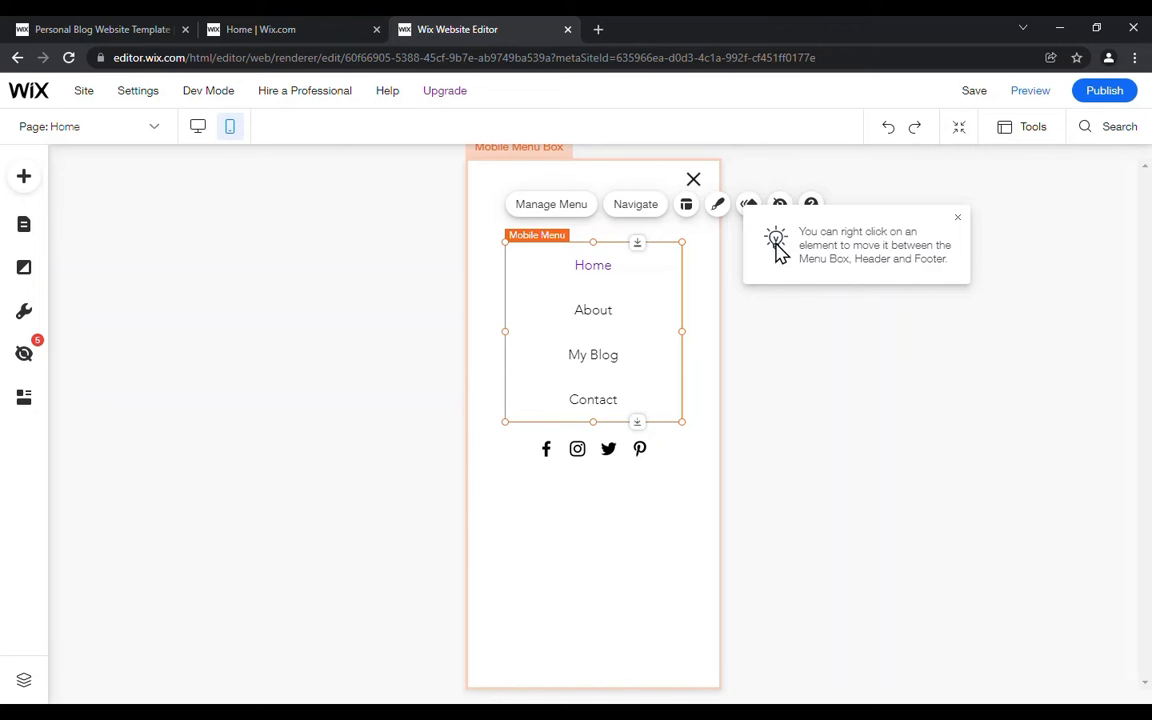
click(198, 127)
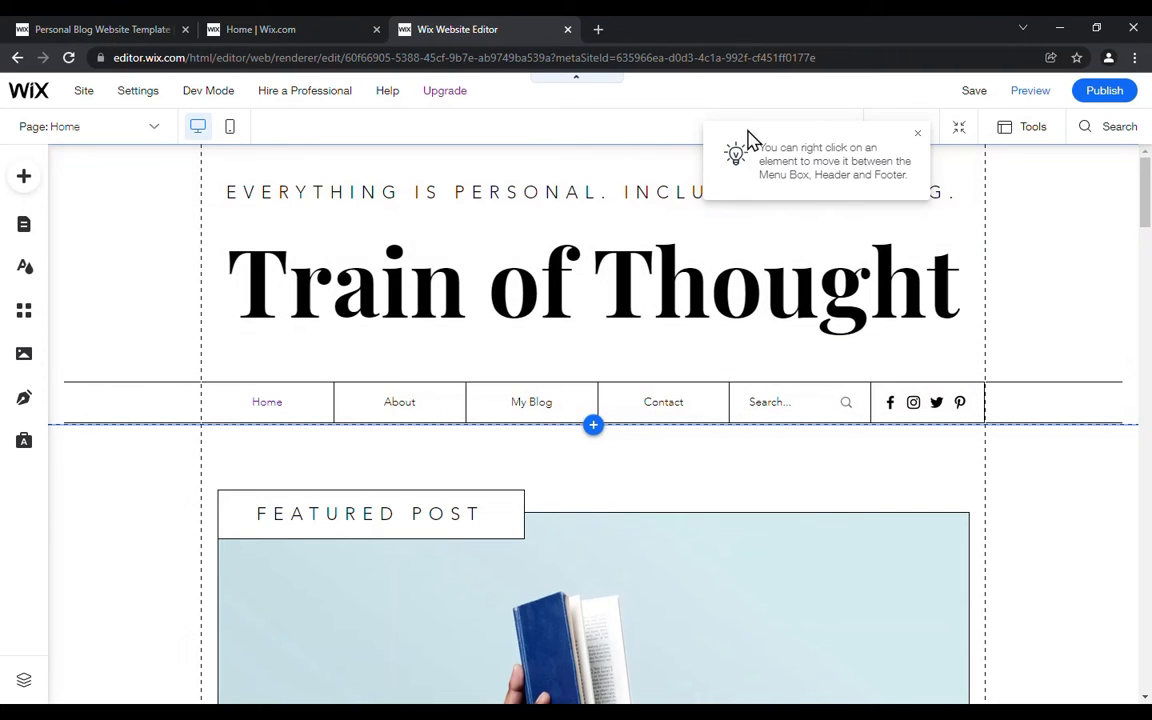
click(918, 139)
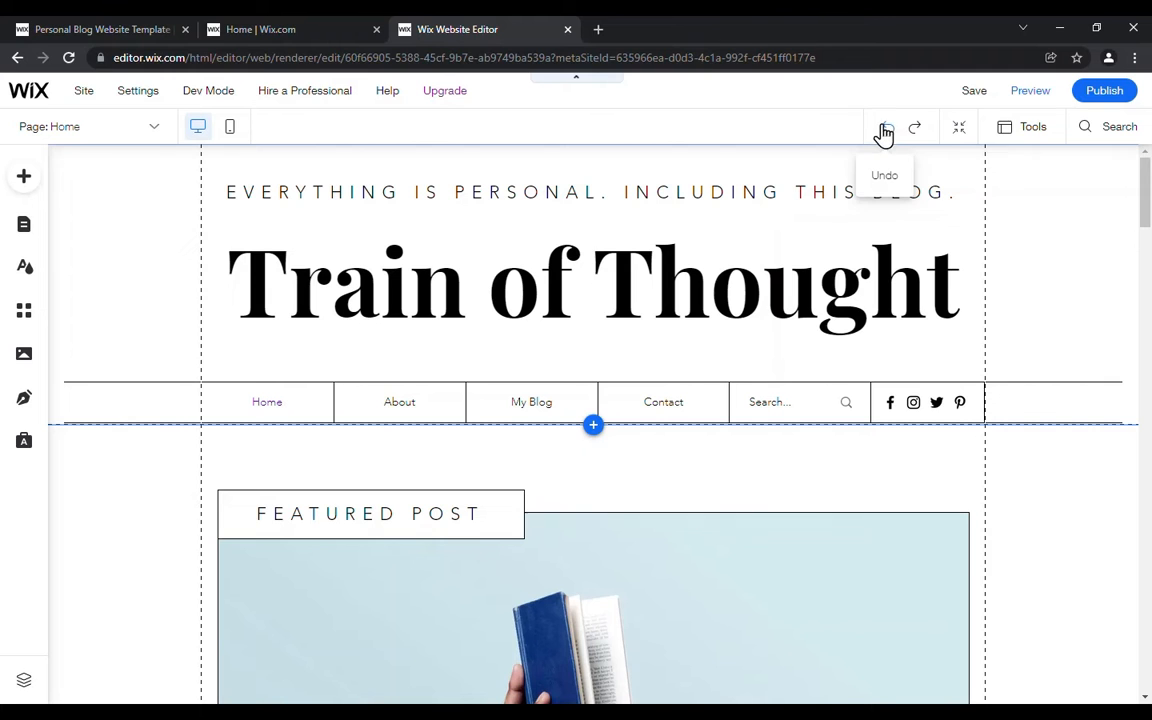
Step: View the home page sections in Zoom Out mode and return to the normal editing view
click(891, 133)
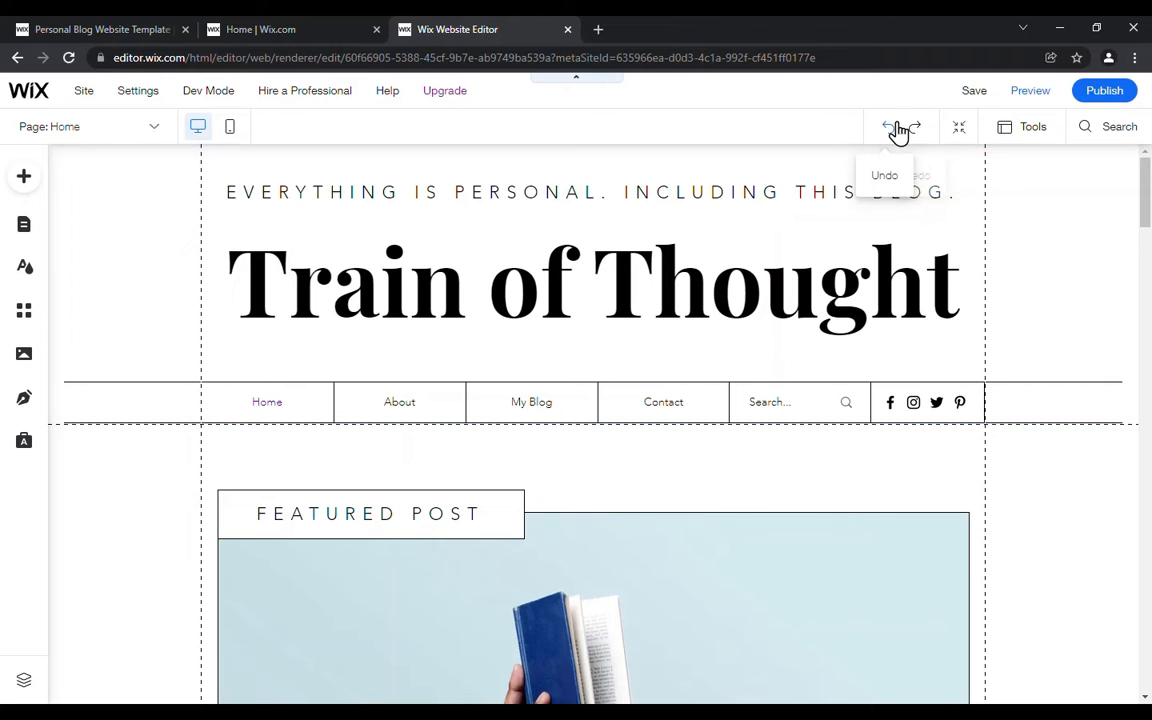
click(960, 133)
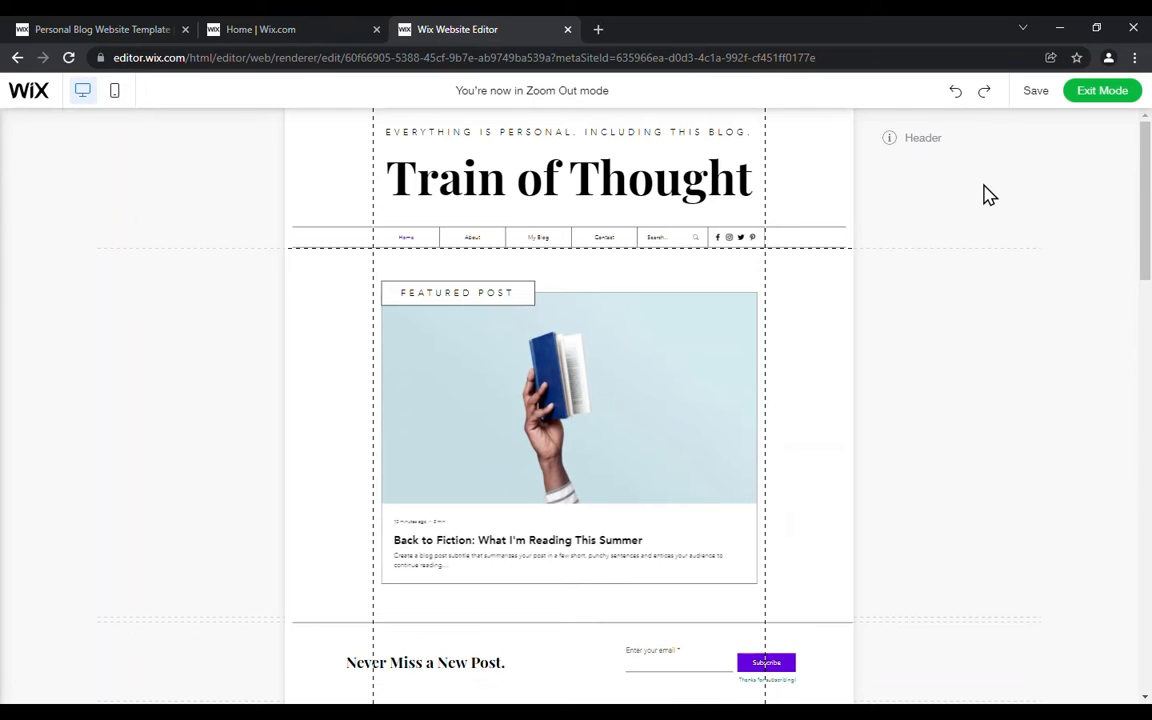
mouse_move(982, 290)
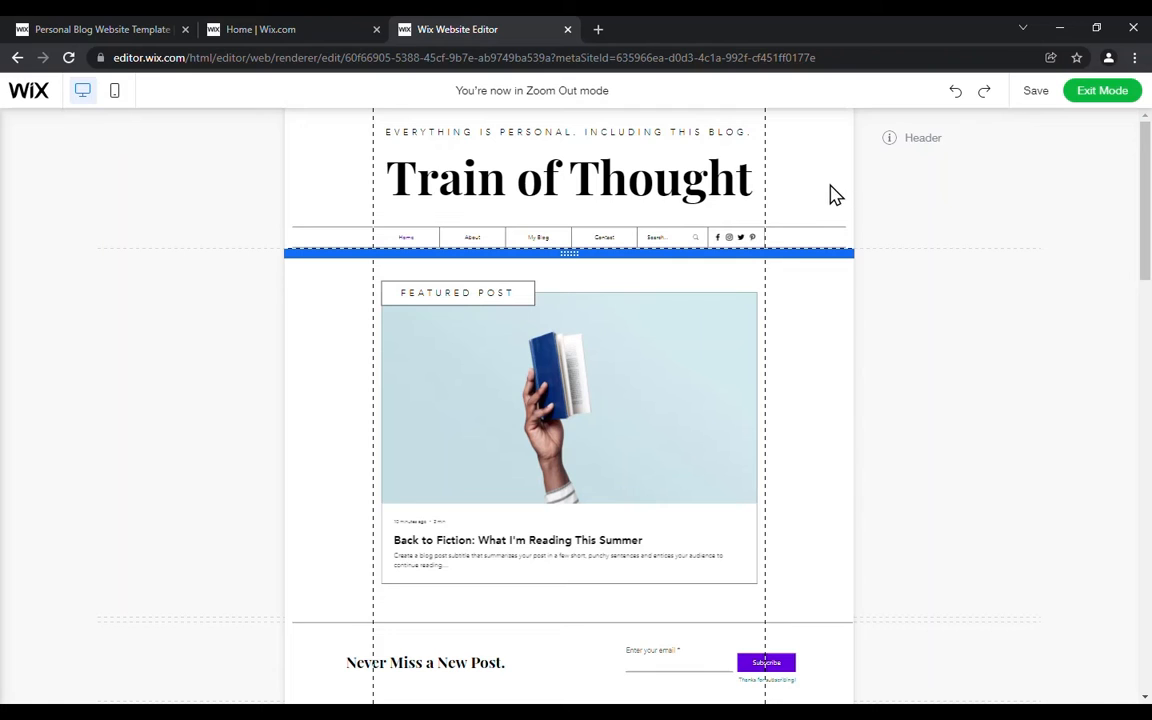
mouse_move(920, 150)
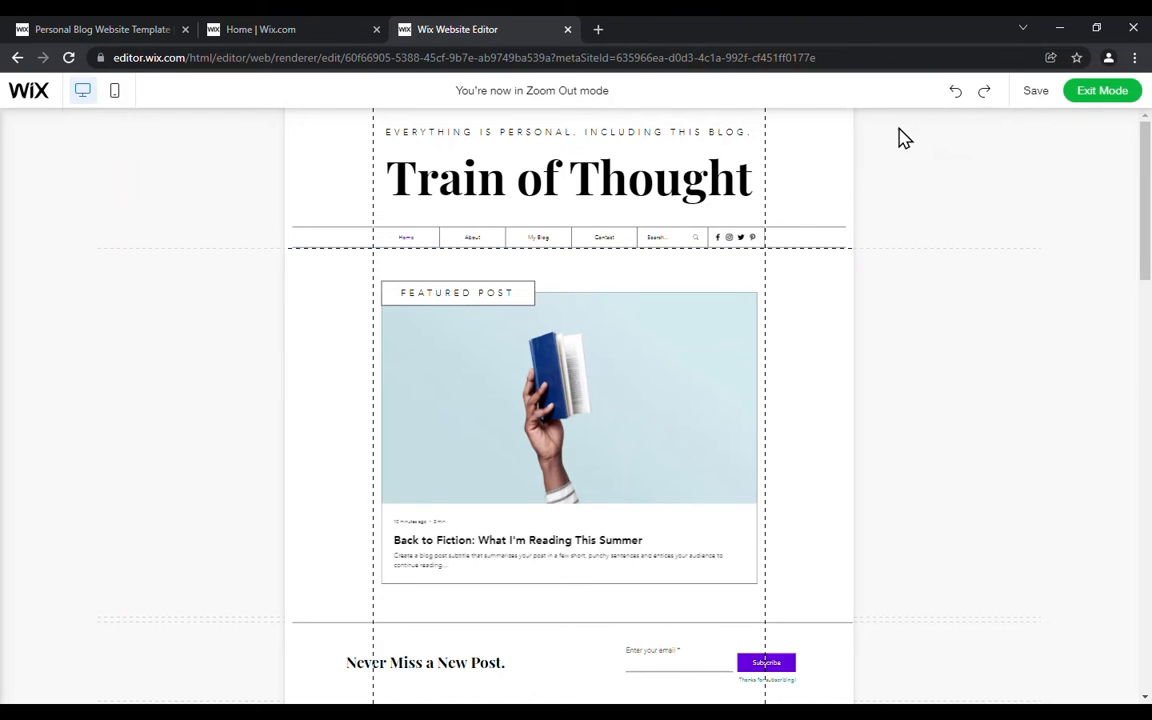
click(1095, 105)
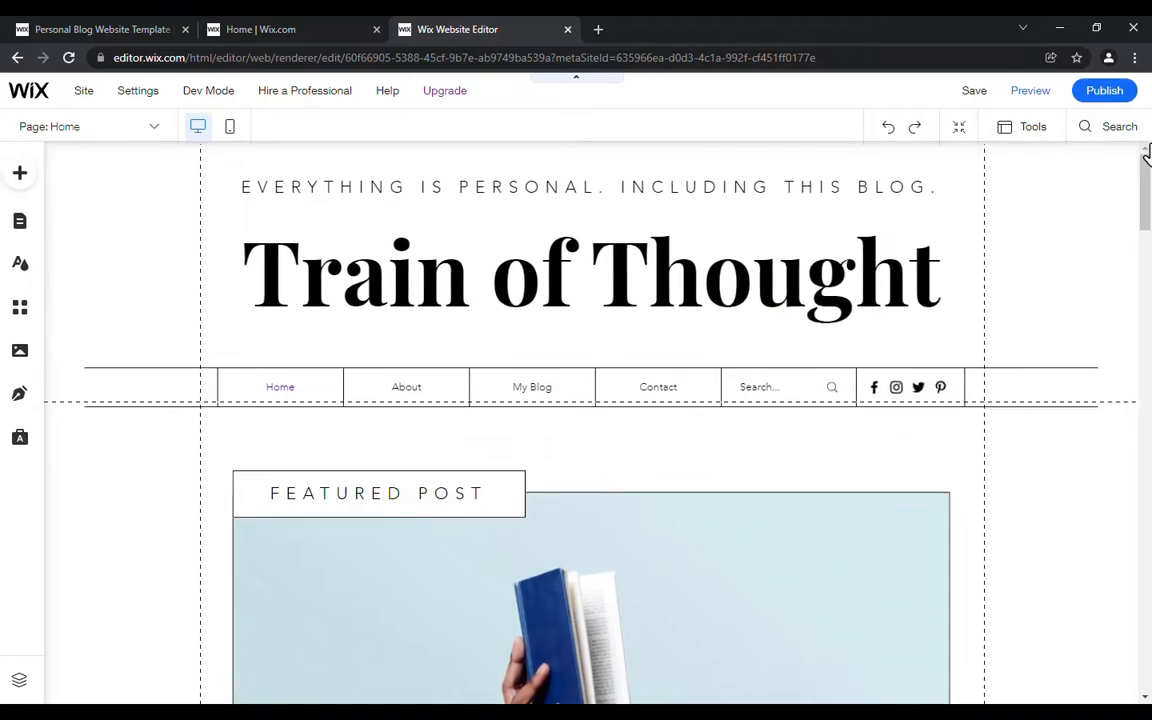
Step: Examine the editor's display tools, its search and the categories of elements that can be added to the site
click(1031, 133)
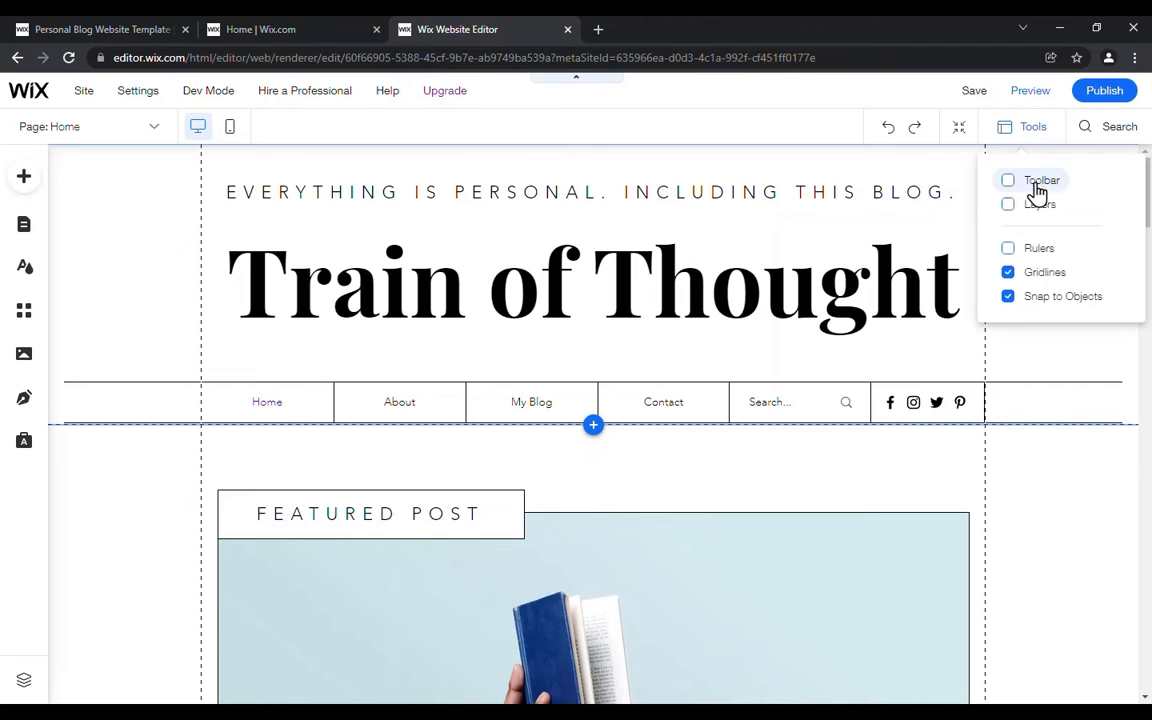
click(1047, 276)
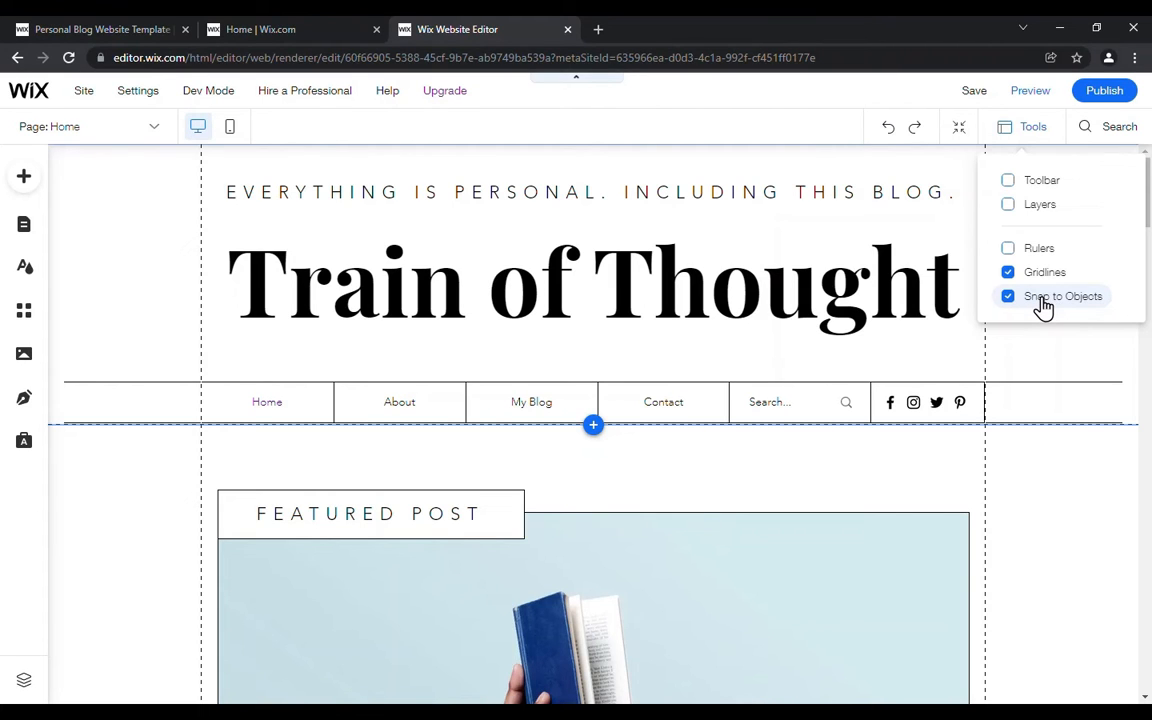
click(1115, 133)
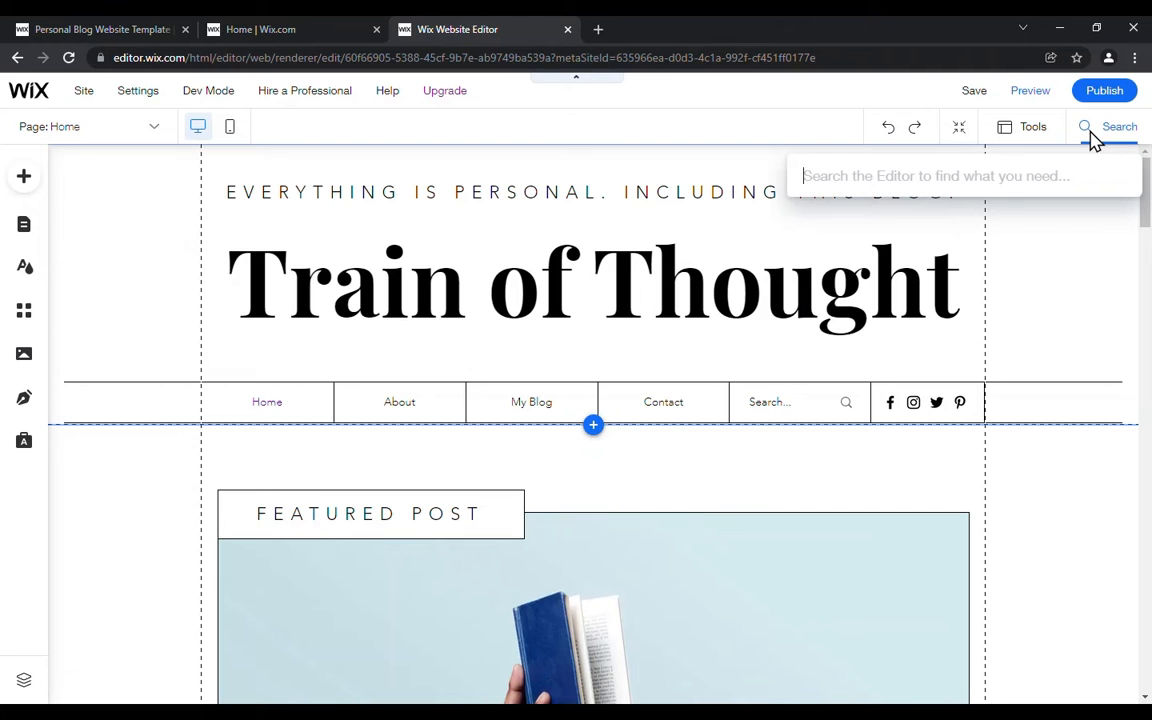
click(1100, 136)
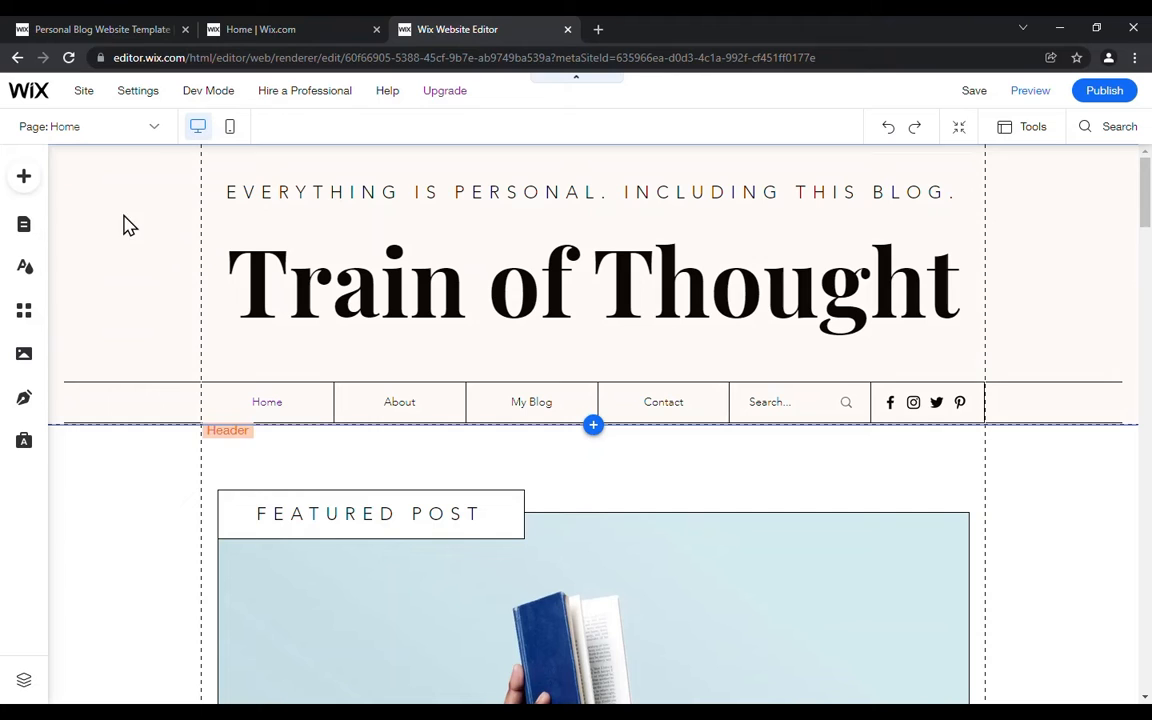
click(30, 186)
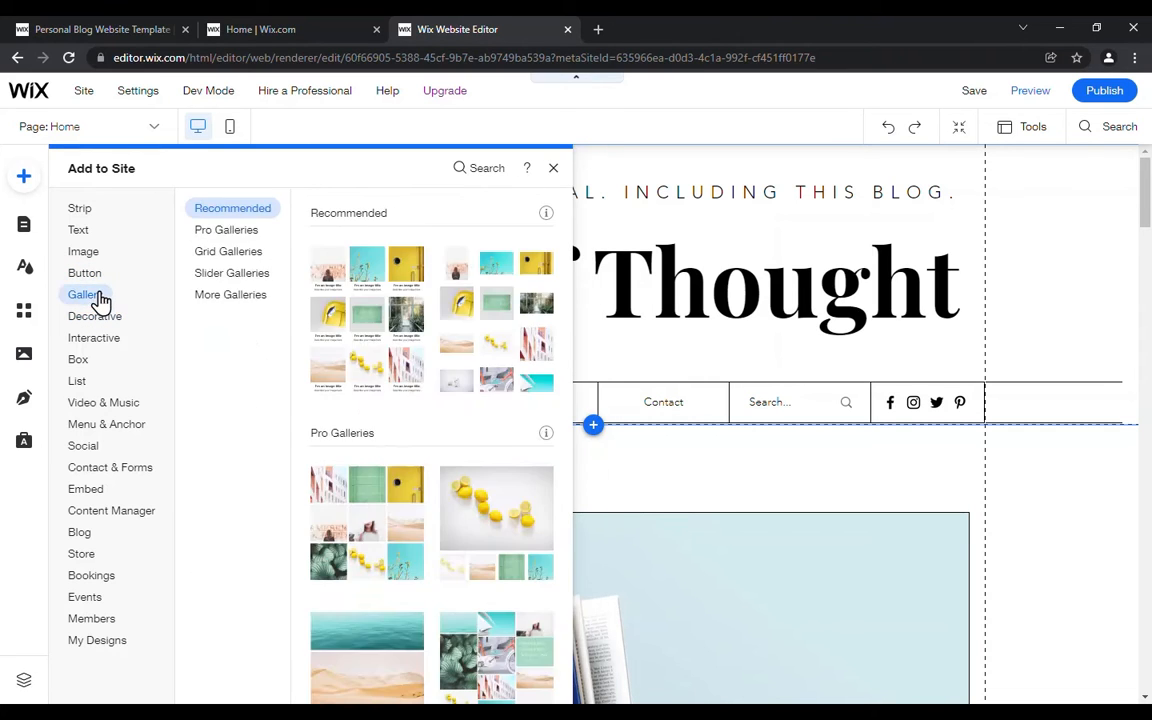
click(31, 185)
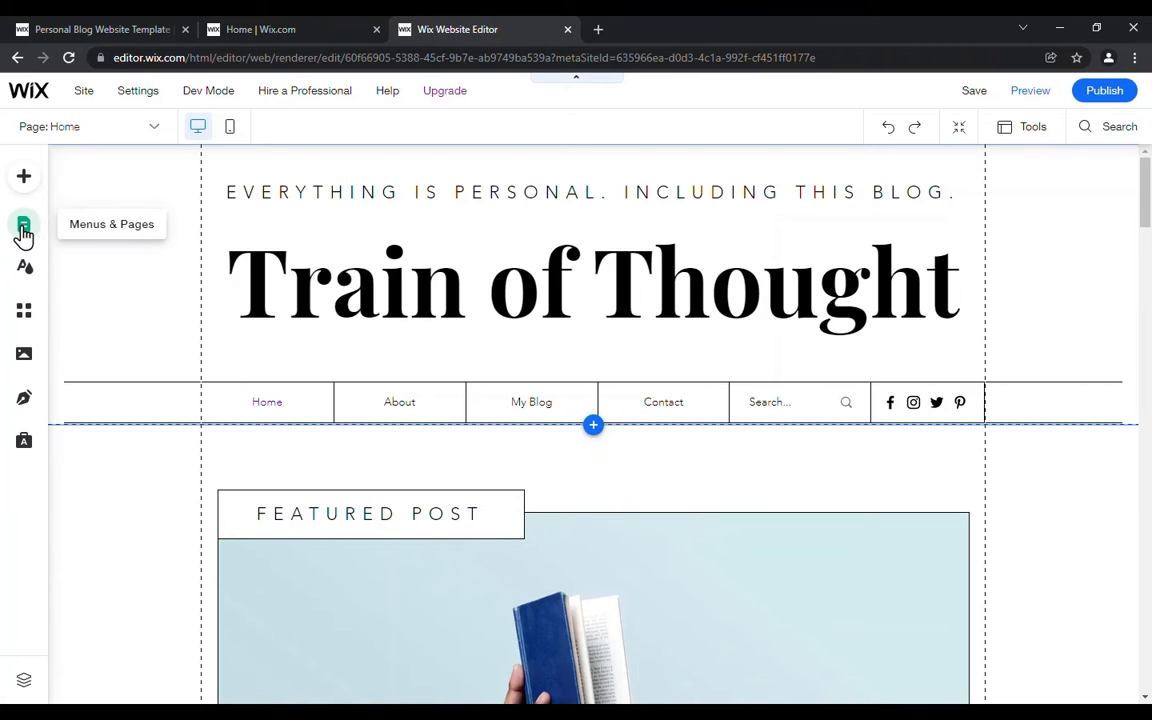
Step: Reorder the site menu so its pages run My Blog, About, Home and Contact
click(24, 229)
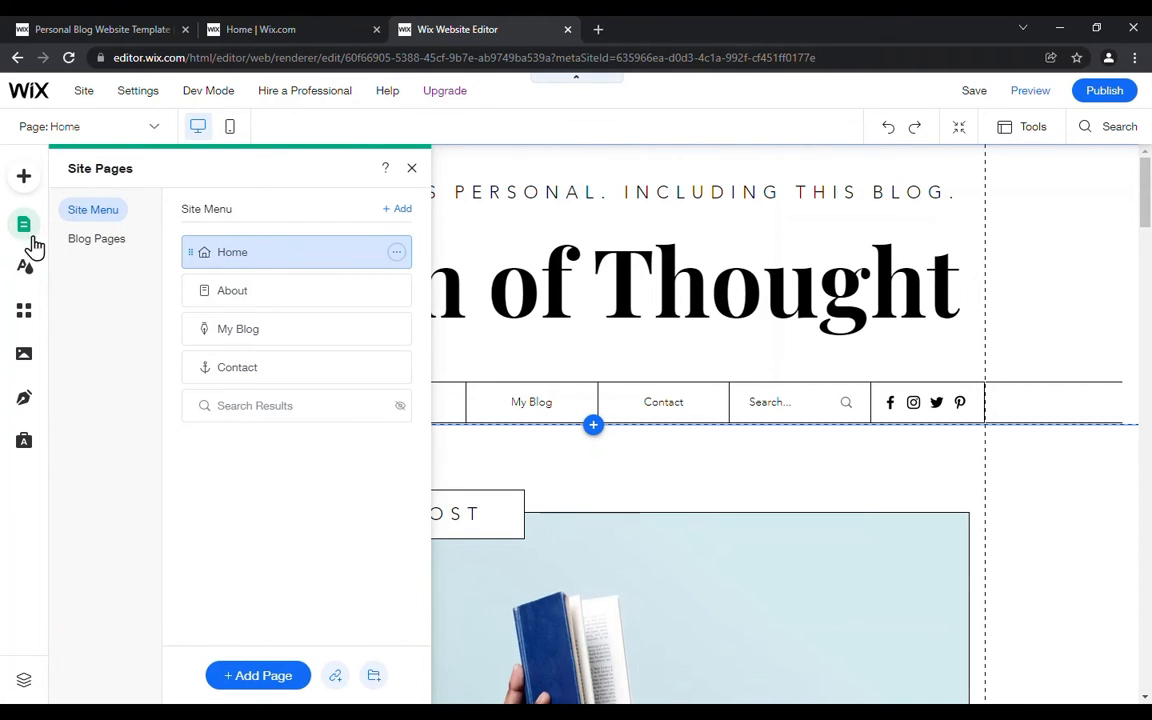
drag(188, 249, 188, 368)
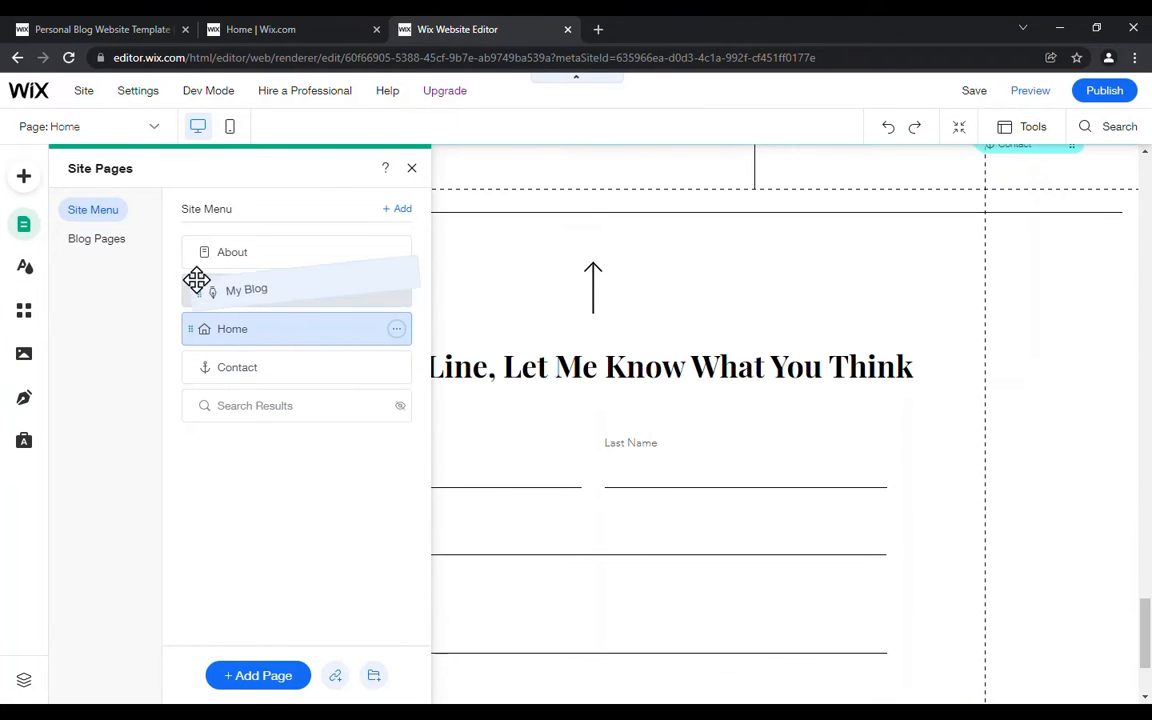
drag(190, 245, 258, 290)
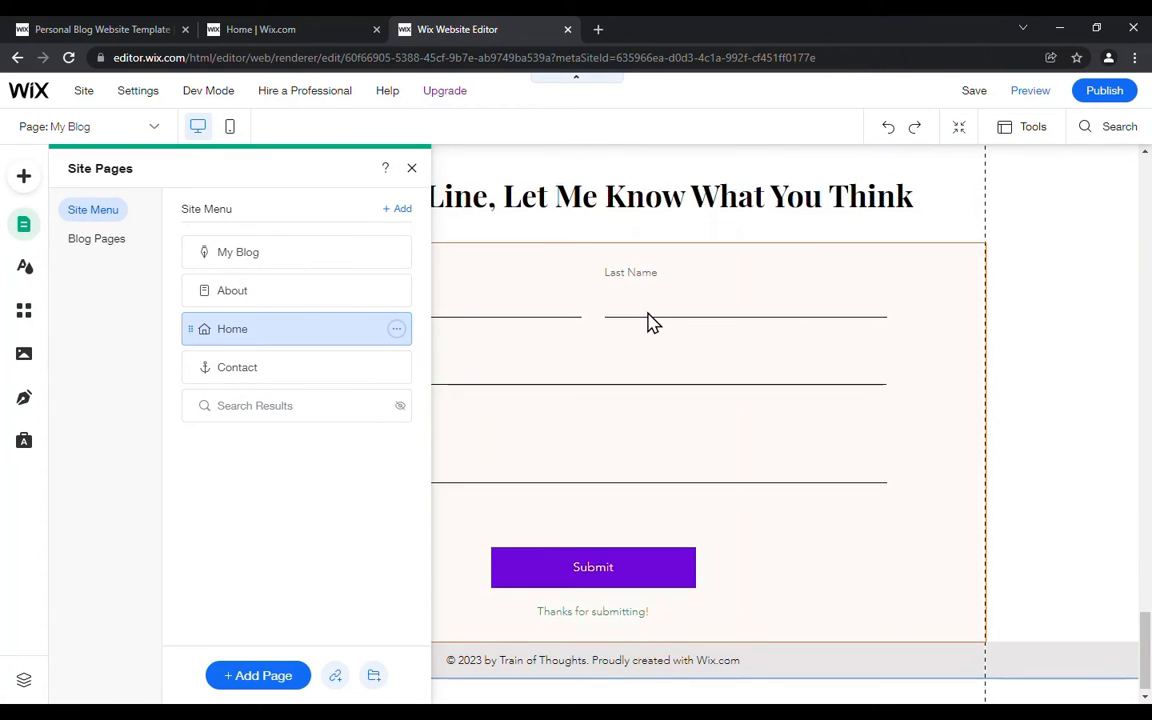
scroll(648, 323, up, 20)
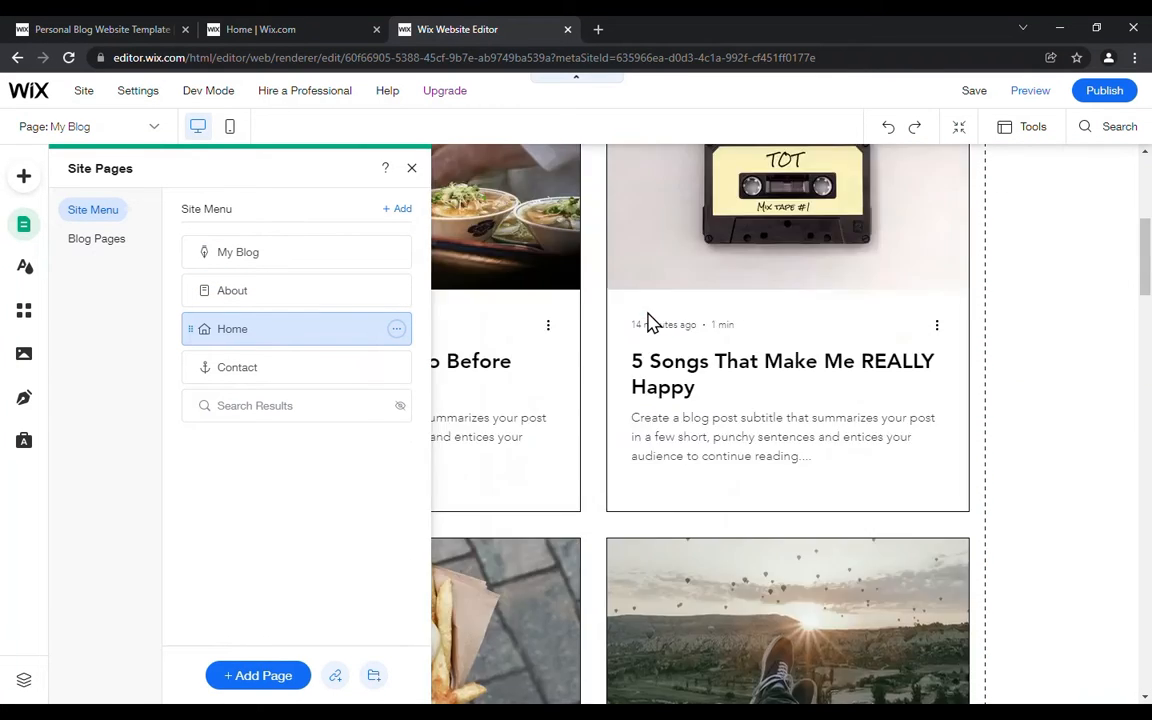
scroll(648, 323, up, 2)
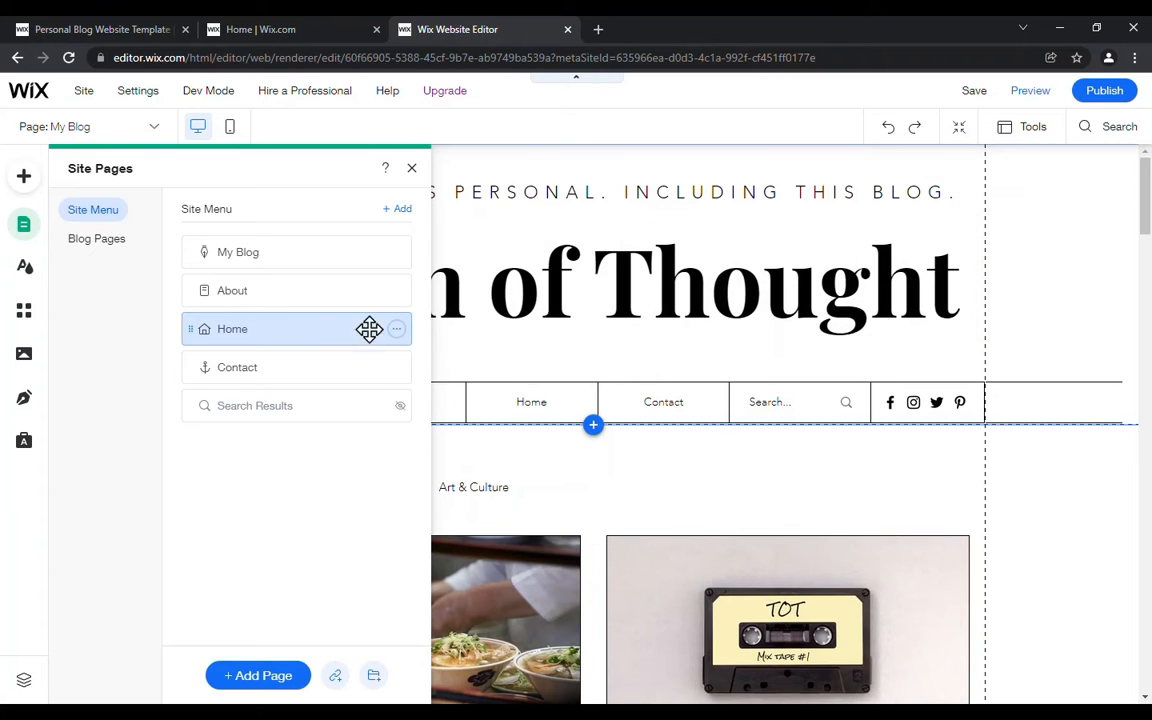
click(1040, 480)
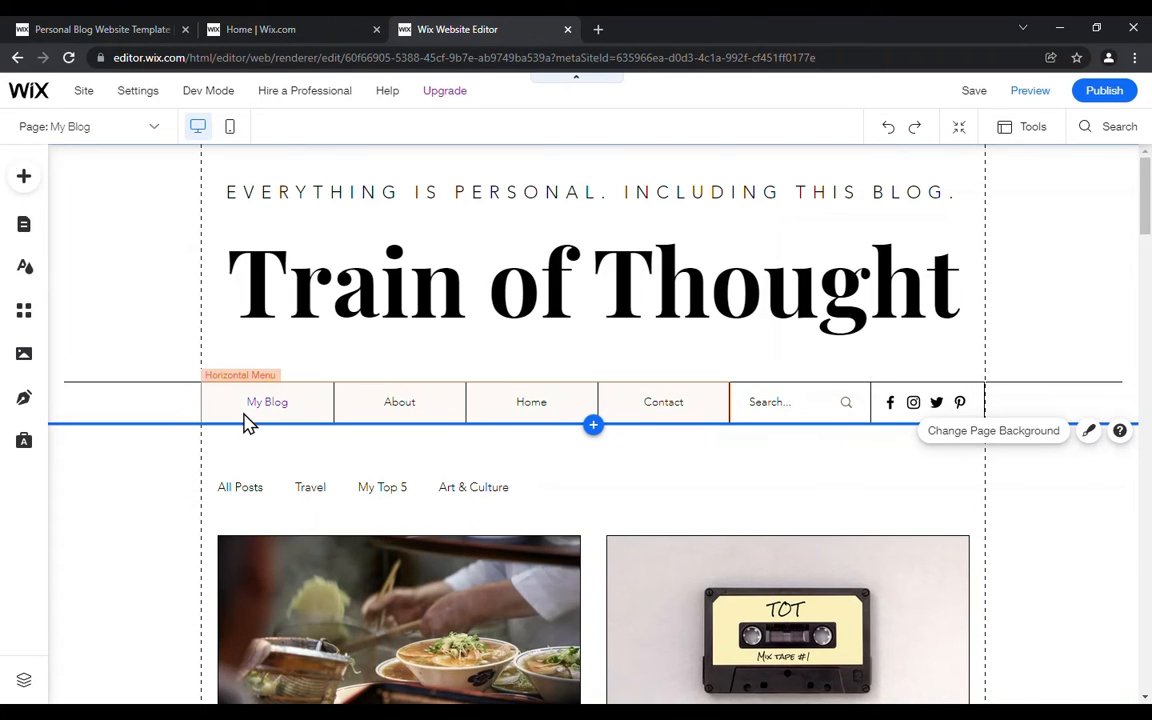
Step: Shift the header's horizontal menu slightly to the left and view the list of blog pages
mouse_move(273, 402)
mouse_down()
mouse_move(299, 397)
mouse_move(258, 400)
mouse_up()
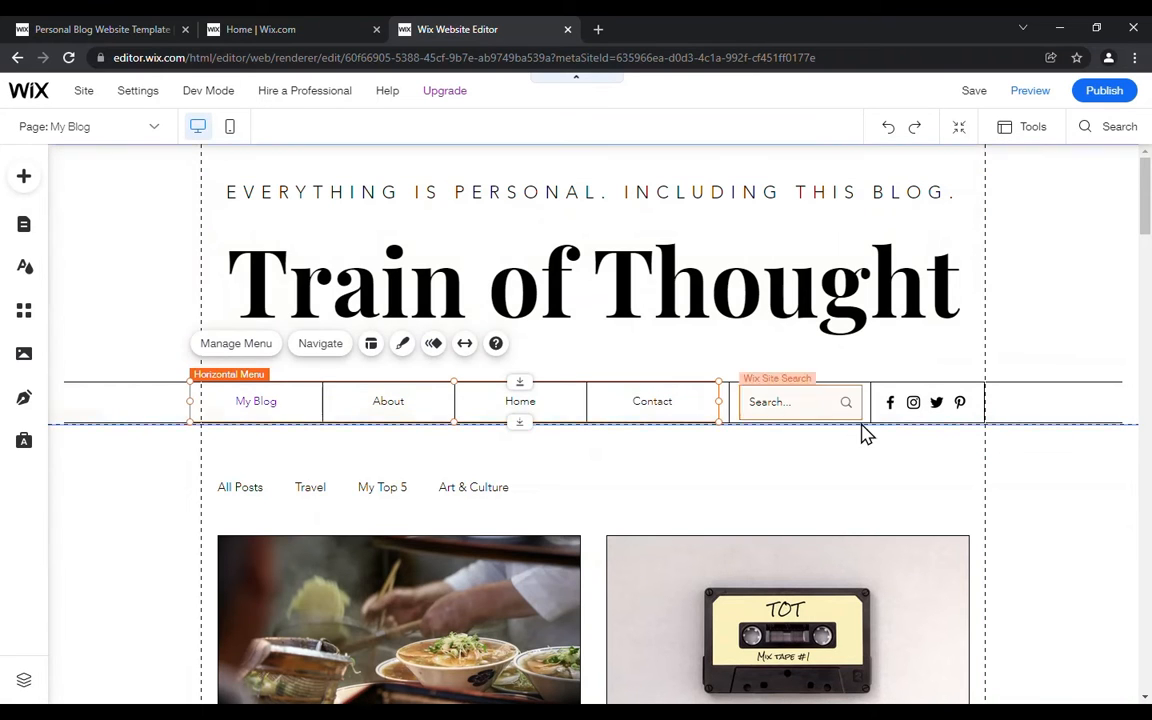
mouse_move(681, 401)
mouse_down()
mouse_move(698, 393)
mouse_move(674, 393)
mouse_move(681, 403)
mouse_up()
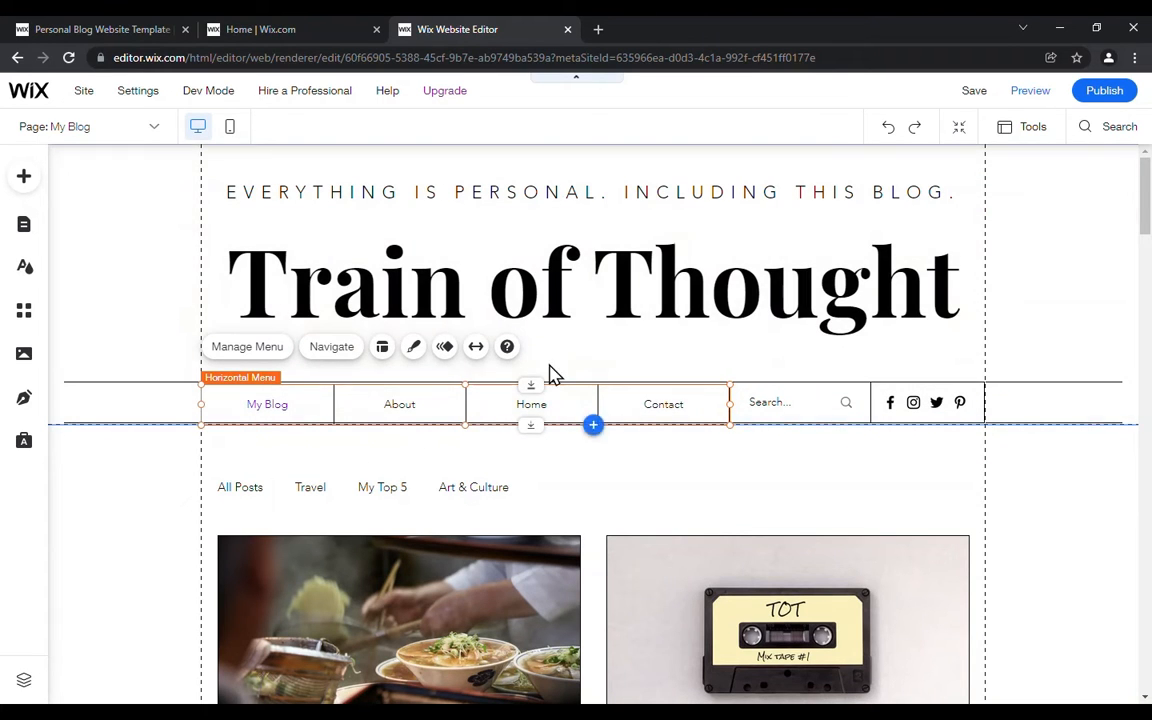
click(24, 232)
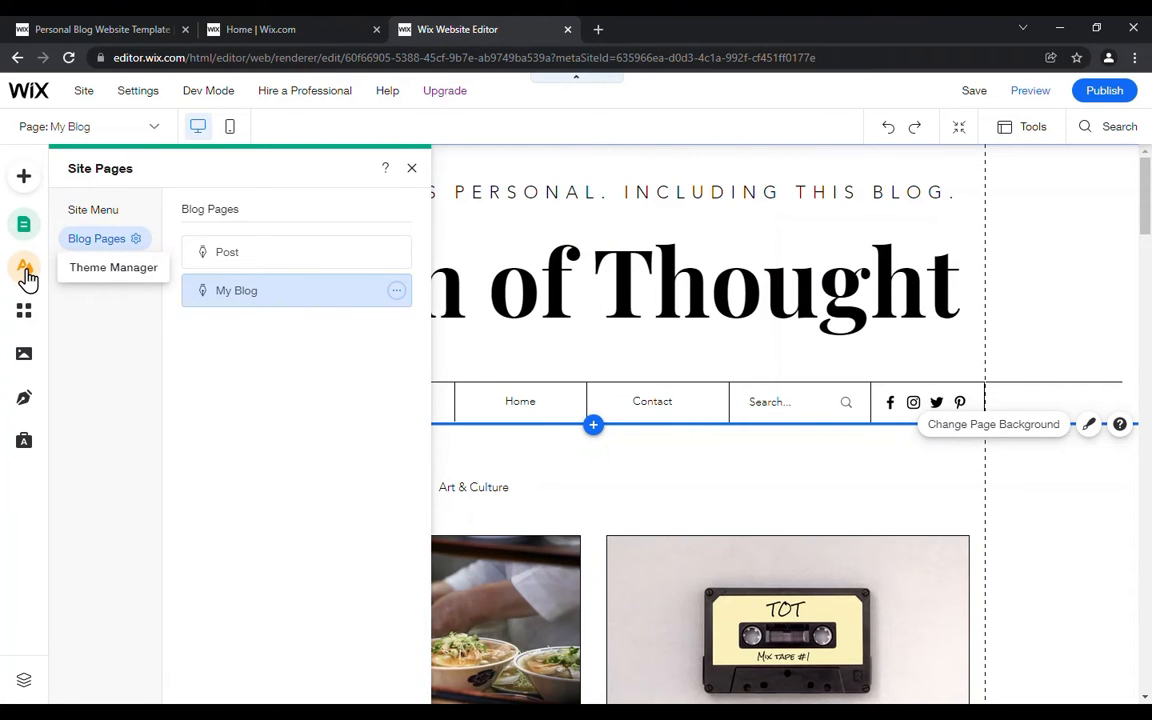
Step: Open the site theme's color and text settings for customization
click(27, 276)
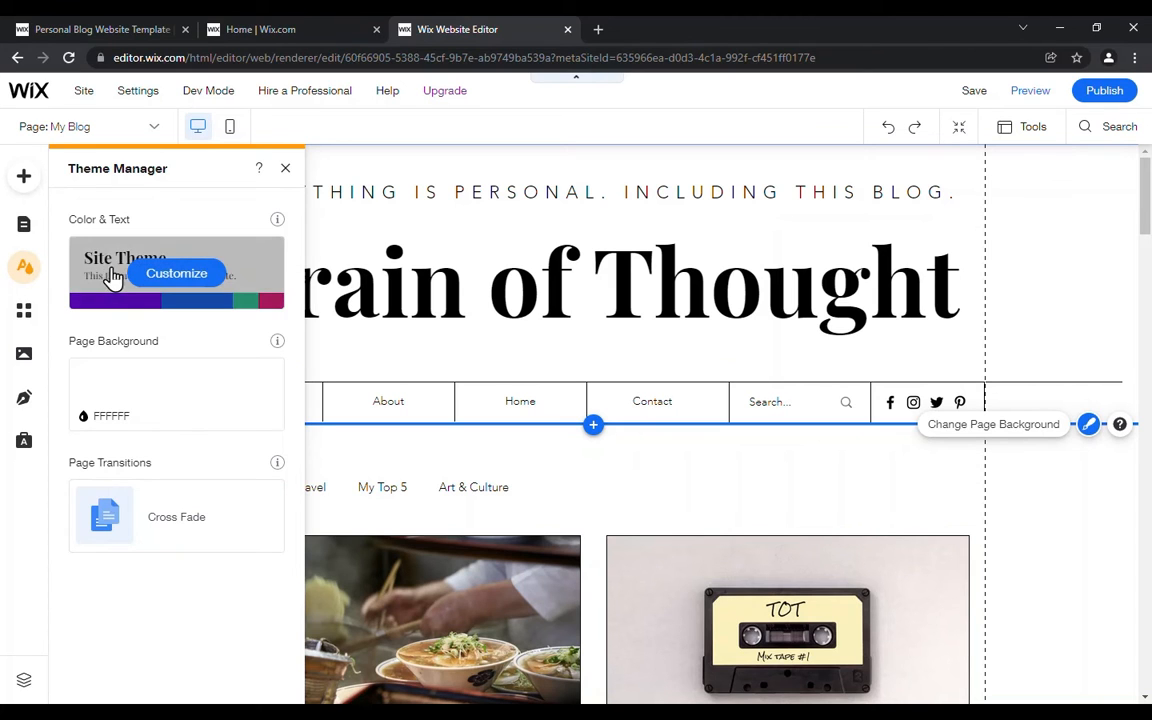
mouse_move(128, 300)
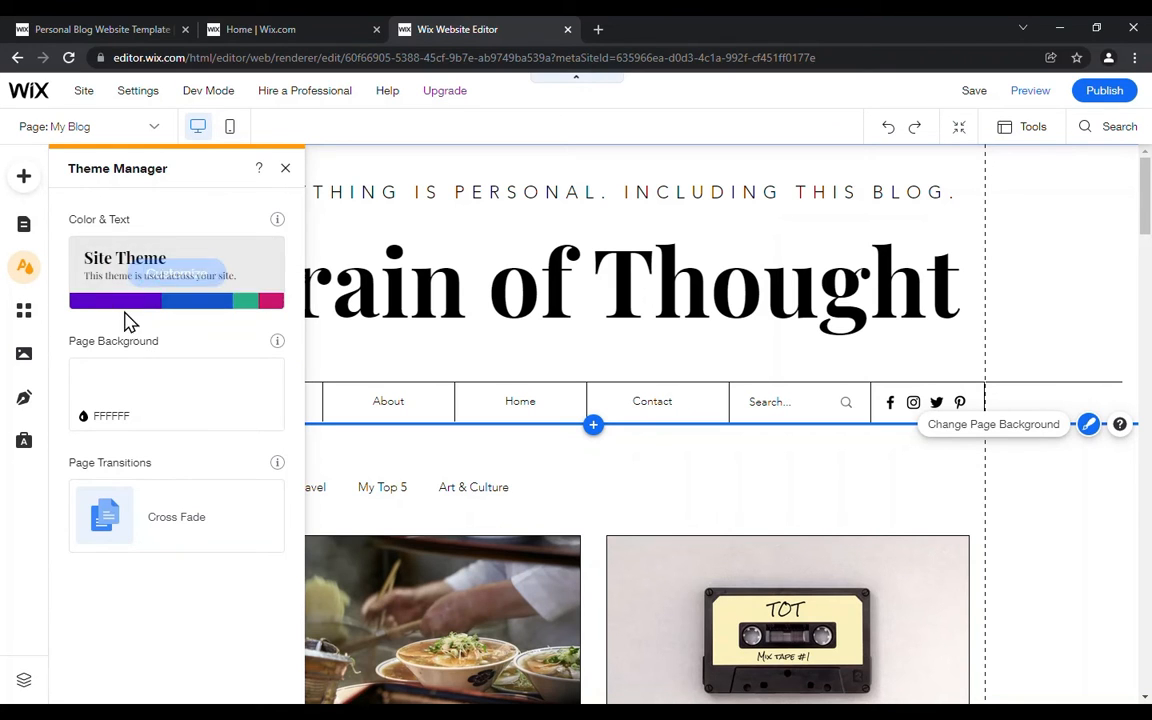
click(178, 278)
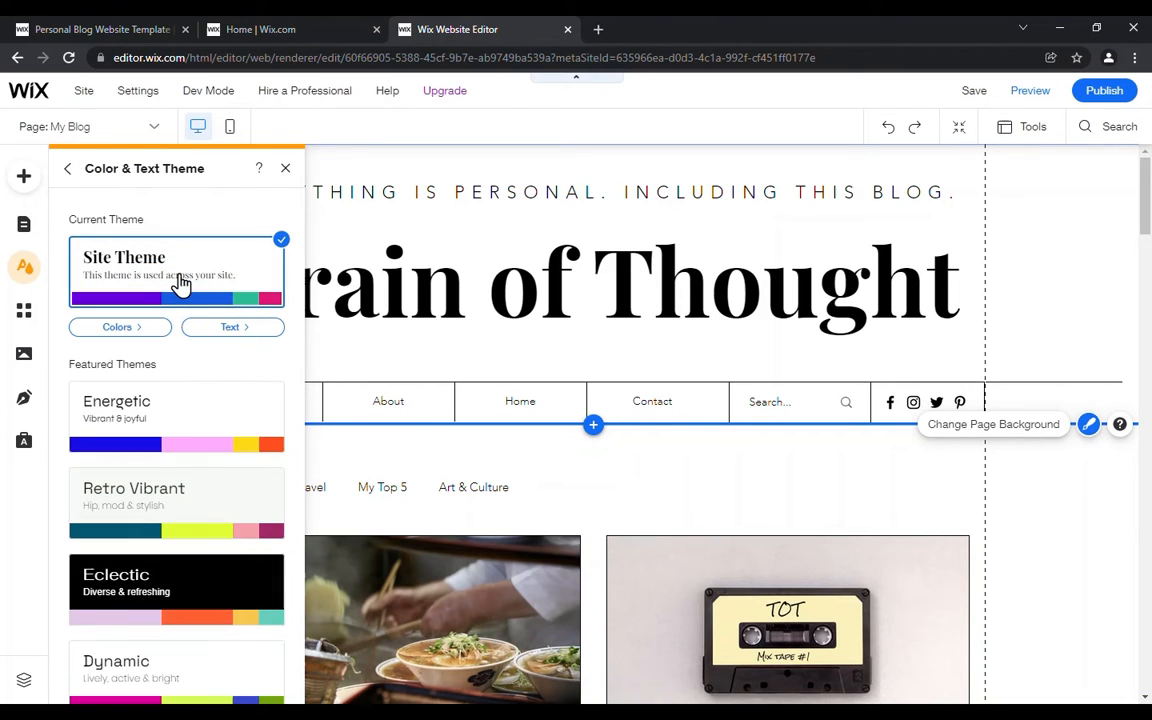
Step: Try the featured themes Energetic, Retro Vibrant, Eclectic, Dynamic, Technical, Nostalgic and Natural on the site
click(150, 415)
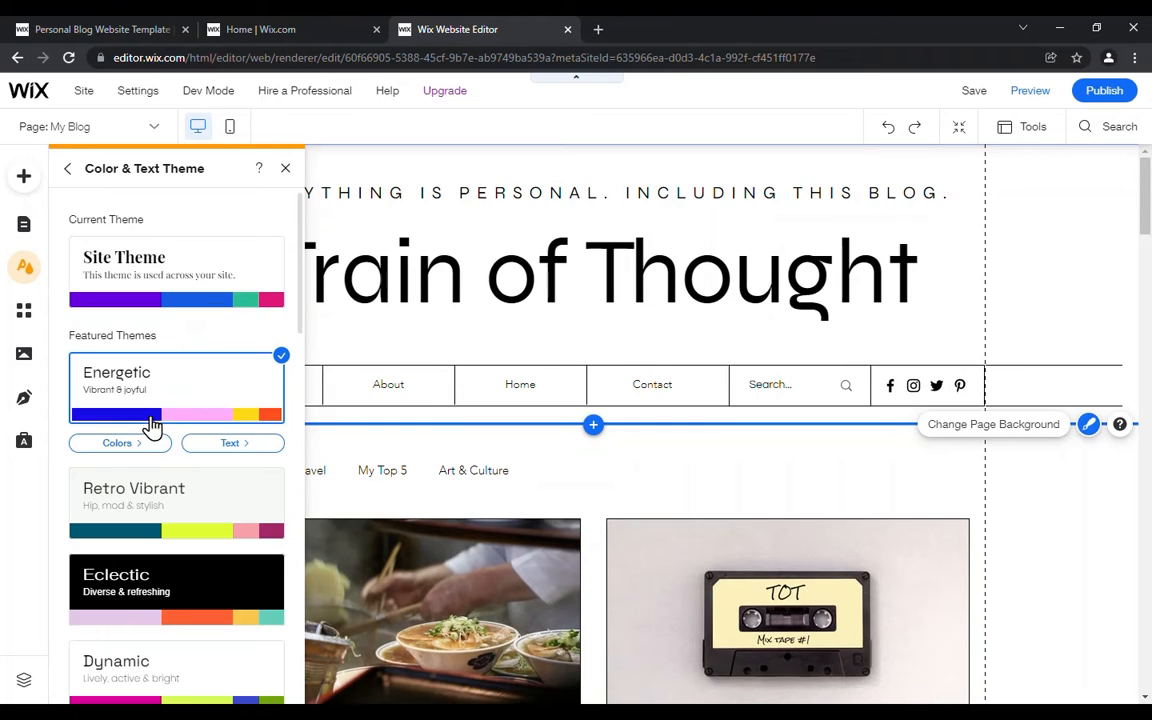
click(158, 508)
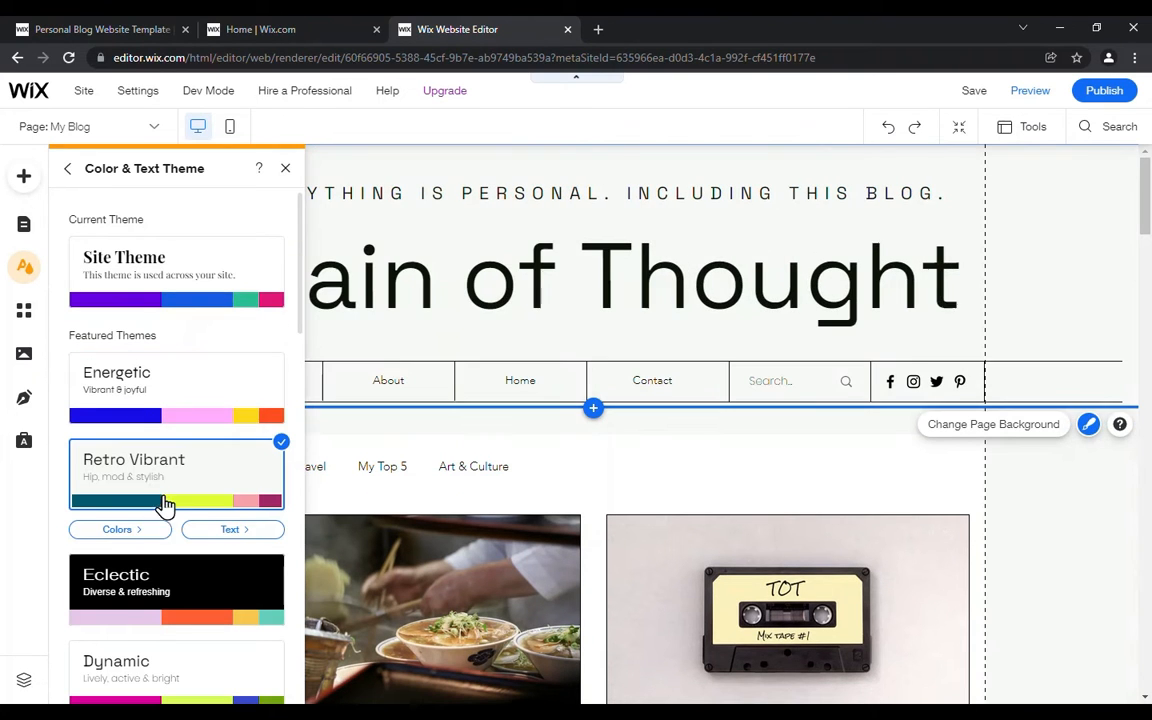
click(172, 605)
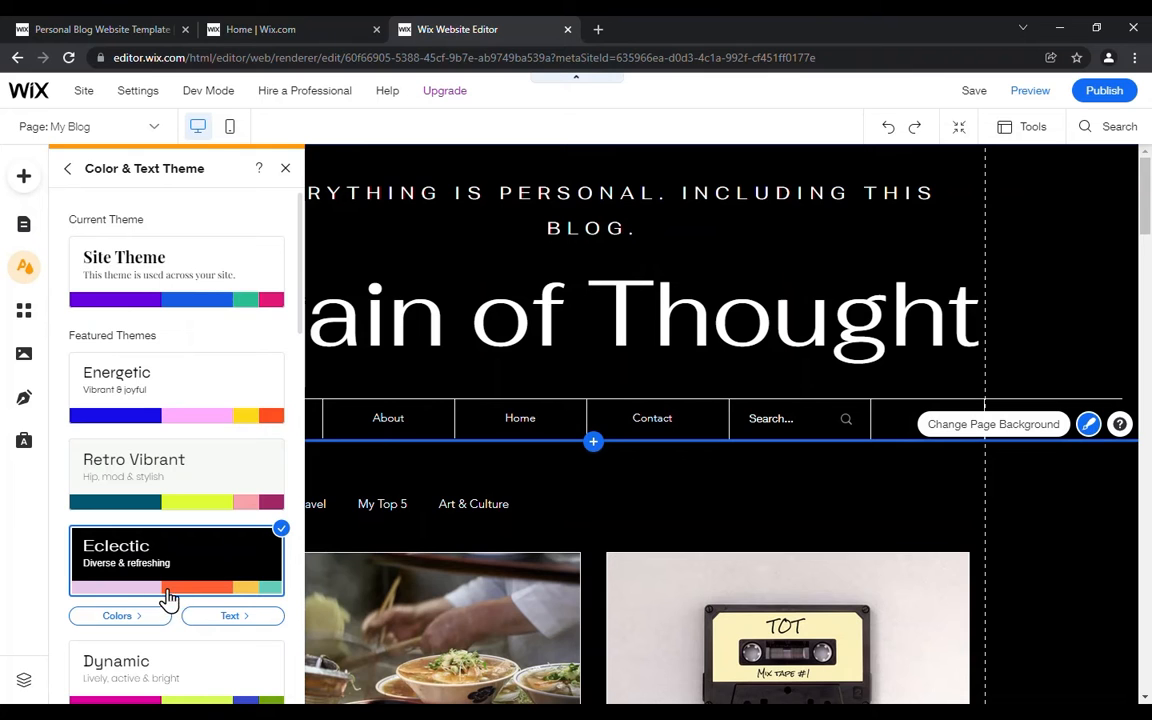
scroll(180, 445, down, 3)
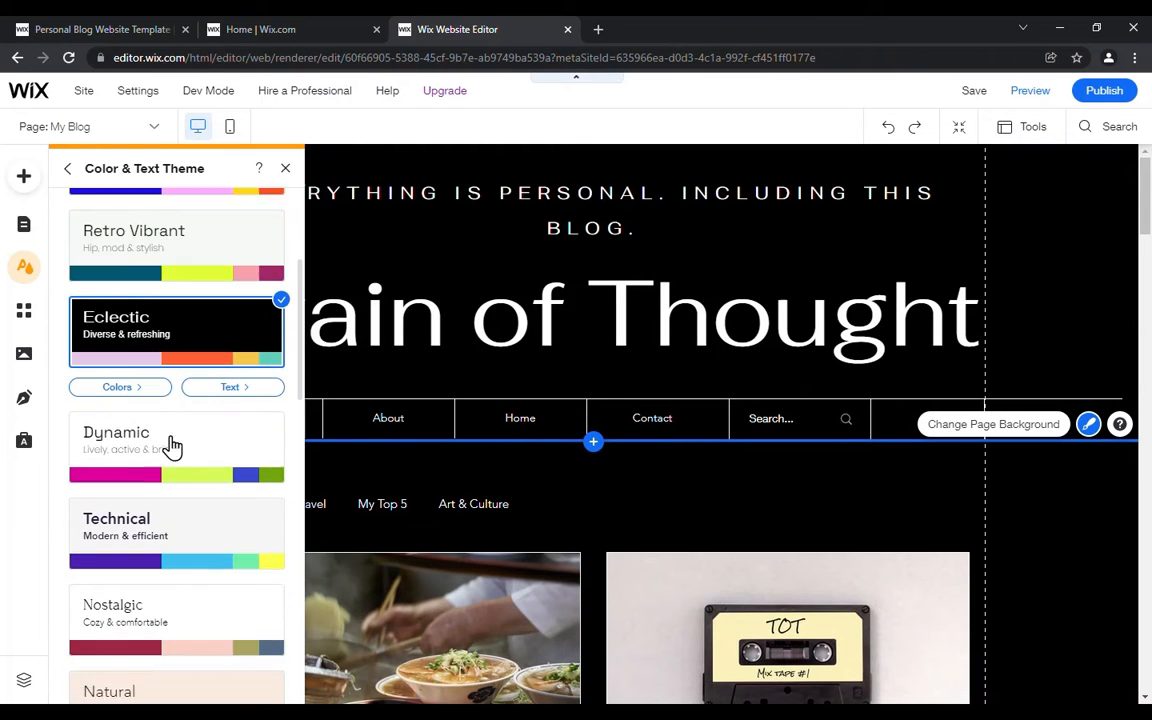
click(161, 428)
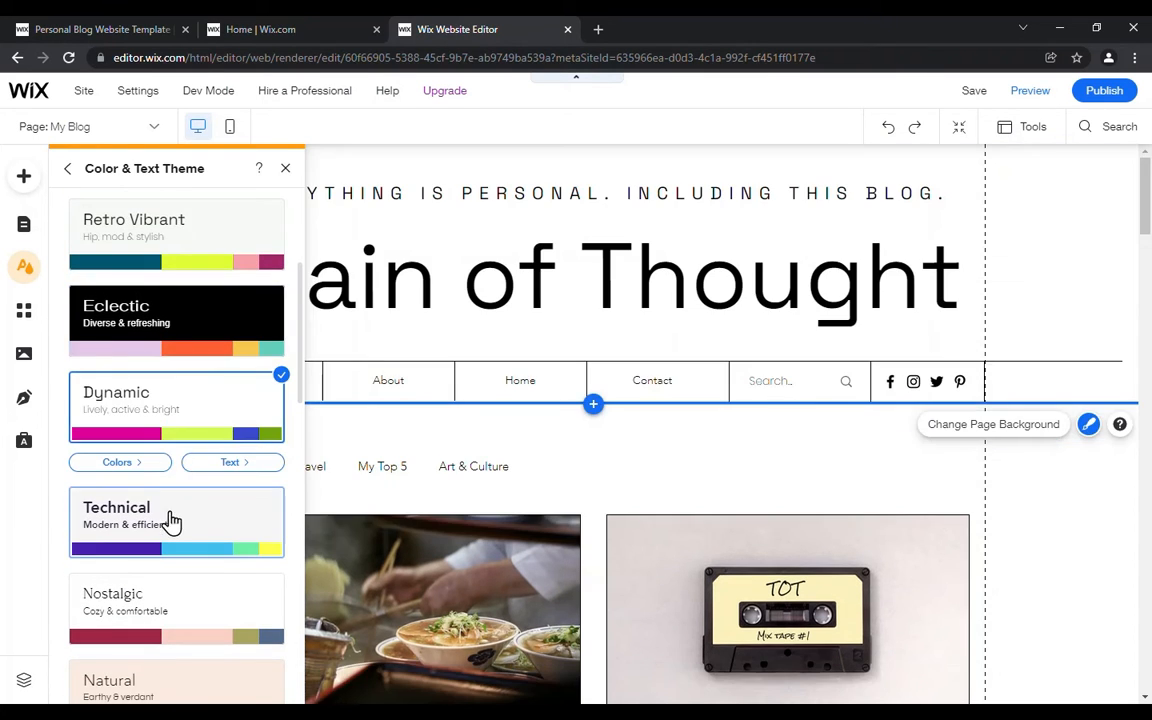
click(169, 522)
click(170, 607)
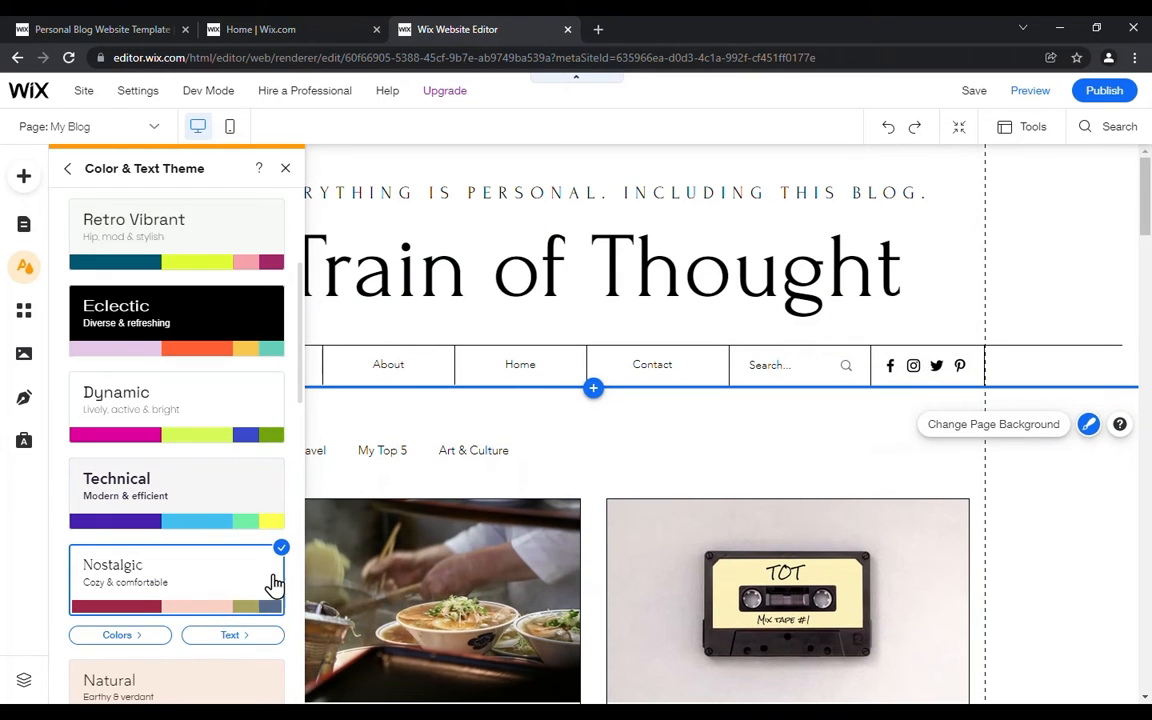
scroll(147, 478, down, 2)
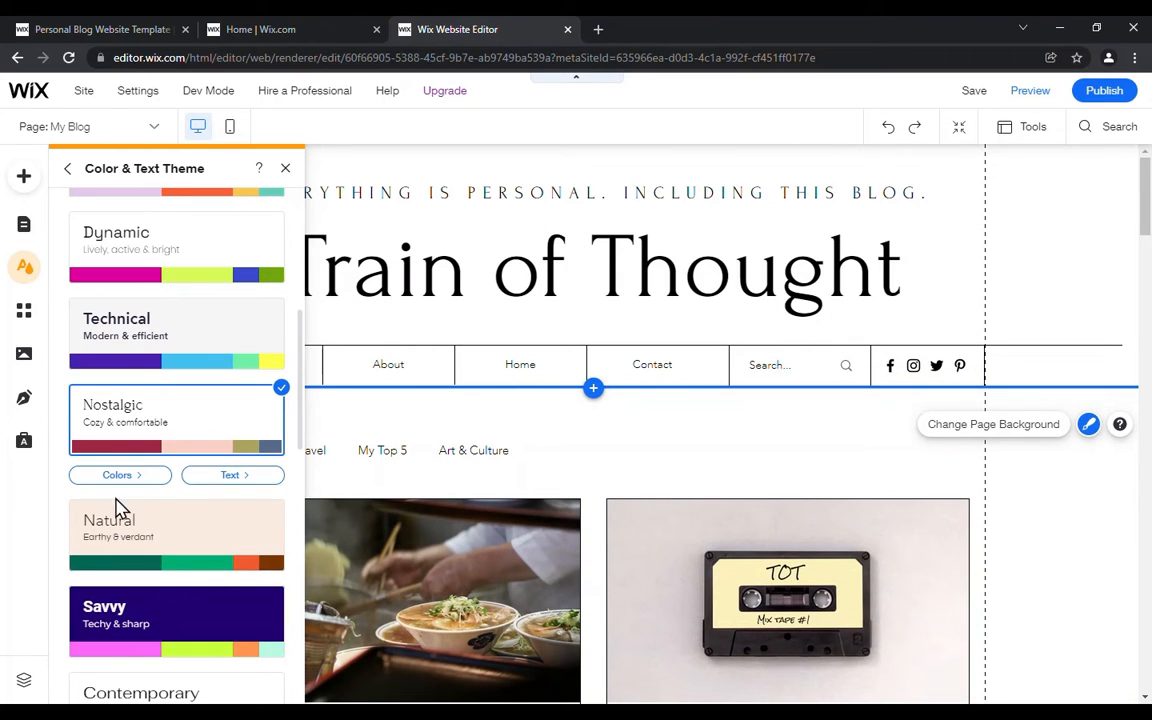
click(145, 541)
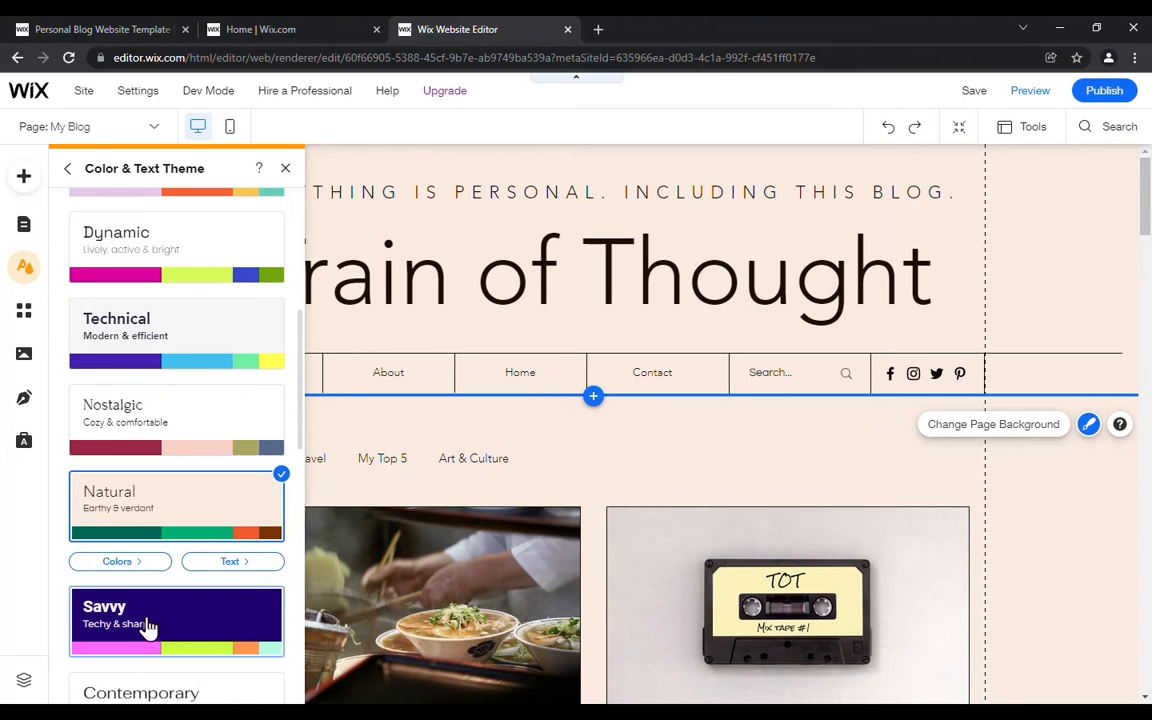
Step: Apply the Warm featured theme and darken the fourth shade of its Color 2 by lowering the brightness
scroll(170, 567, down, 5)
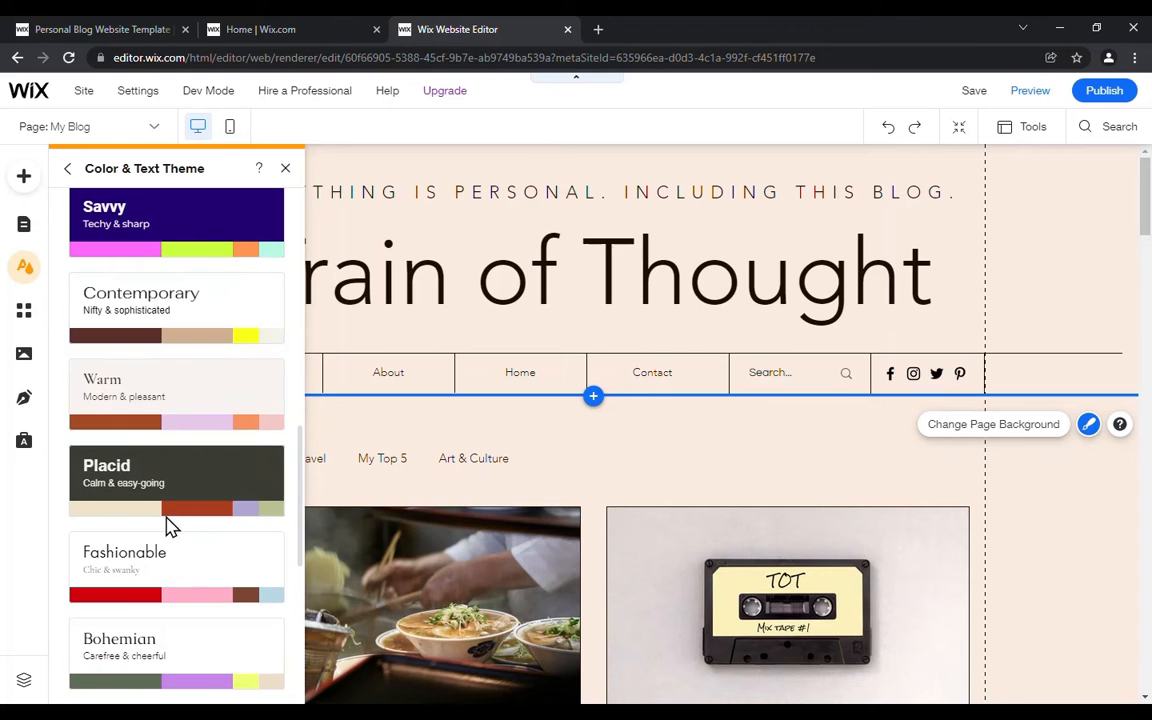
click(172, 392)
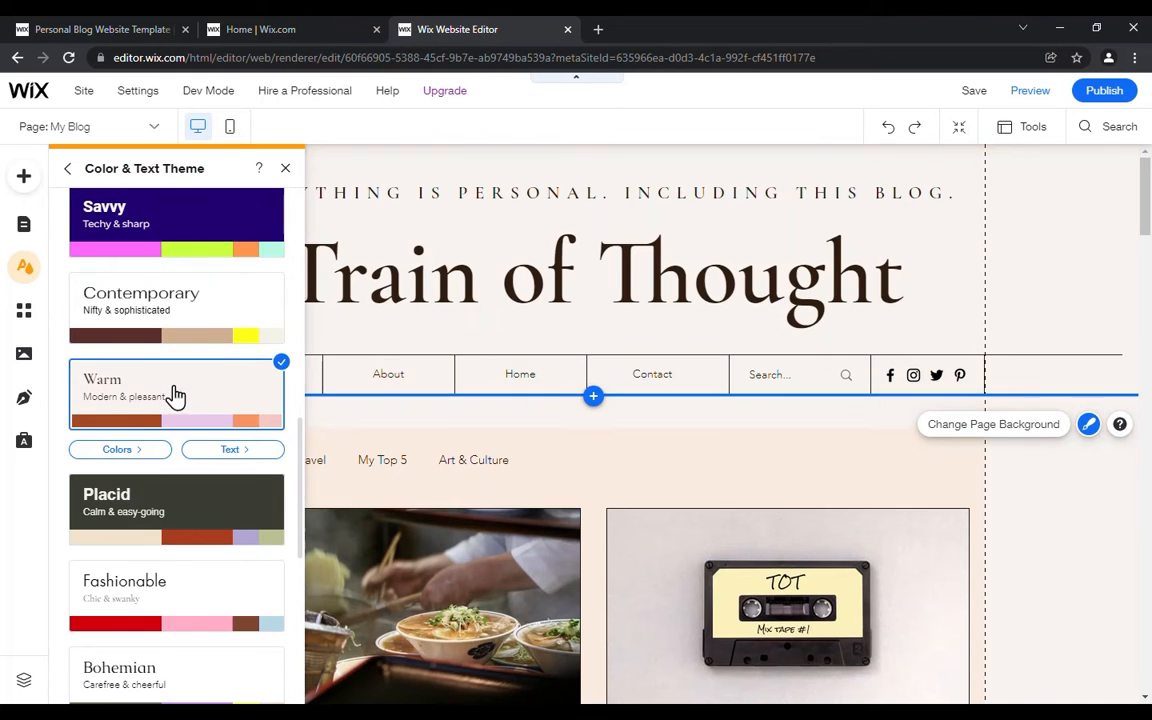
click(118, 451)
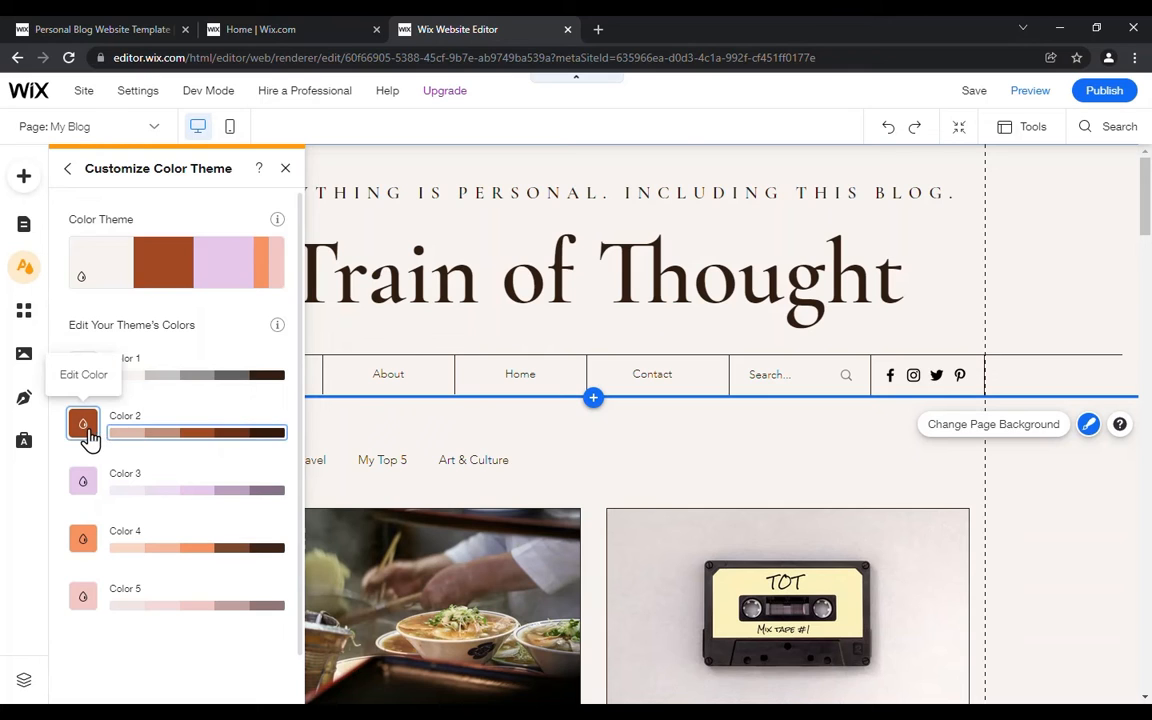
click(230, 434)
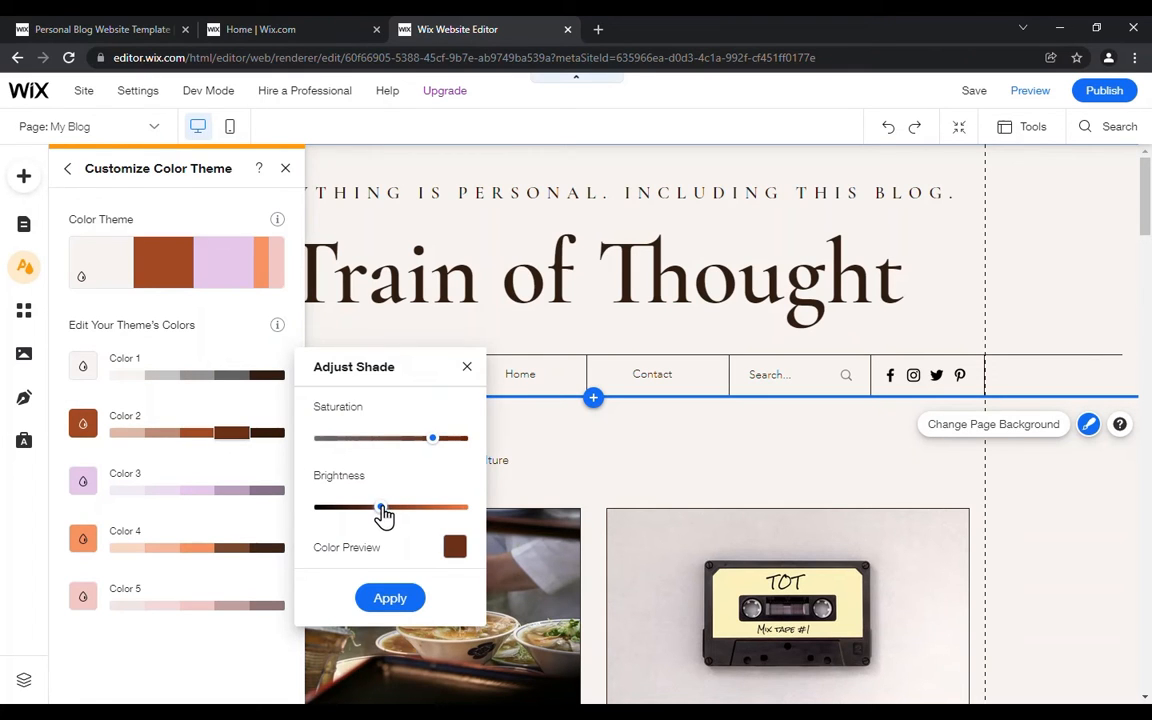
drag(382, 515, 363, 515)
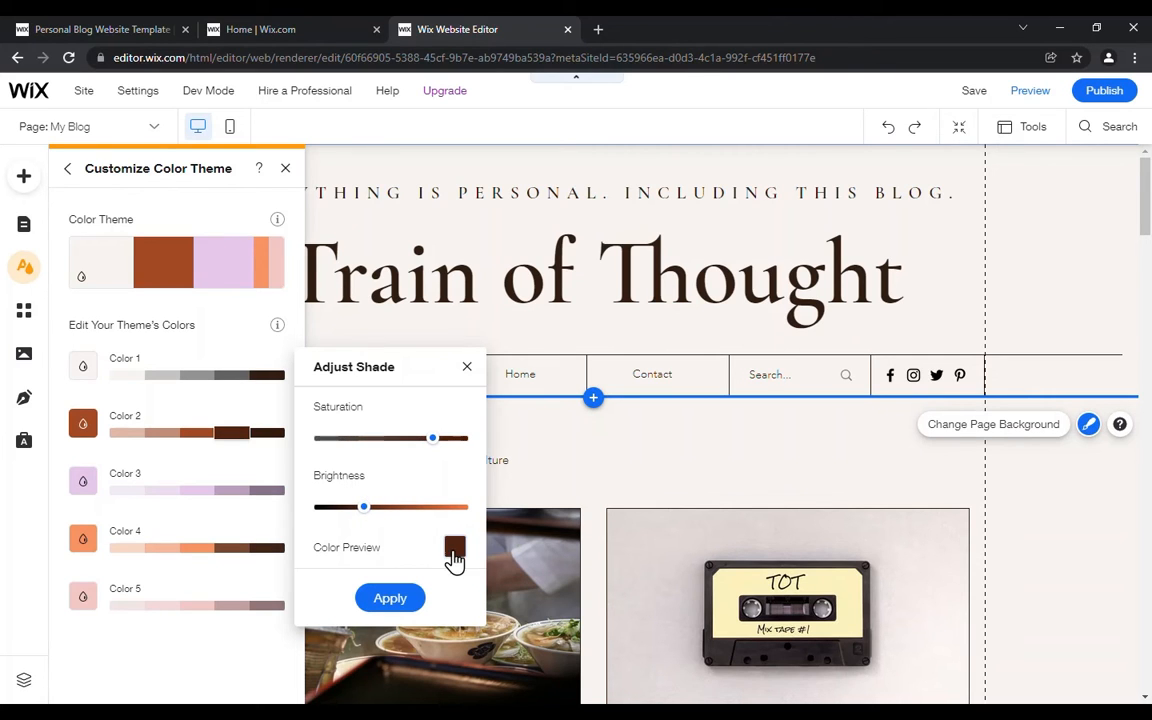
click(408, 605)
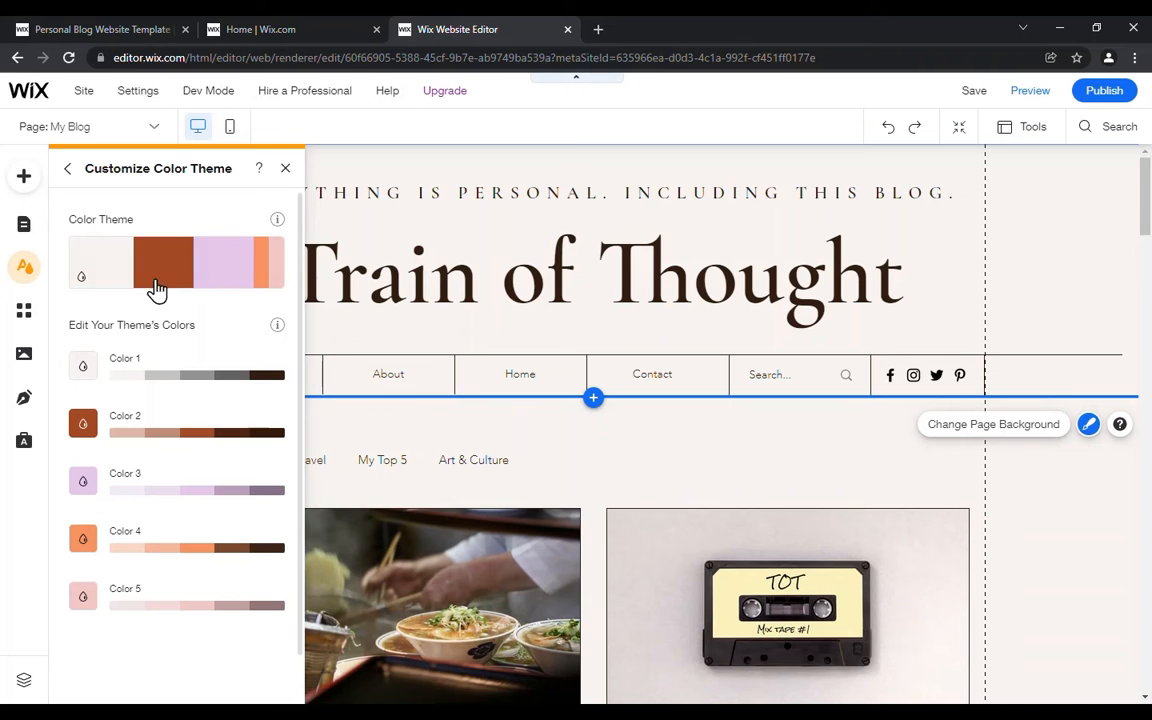
Step: Change the font of the text theme's Heading 1 style to Courier New
click(76, 172)
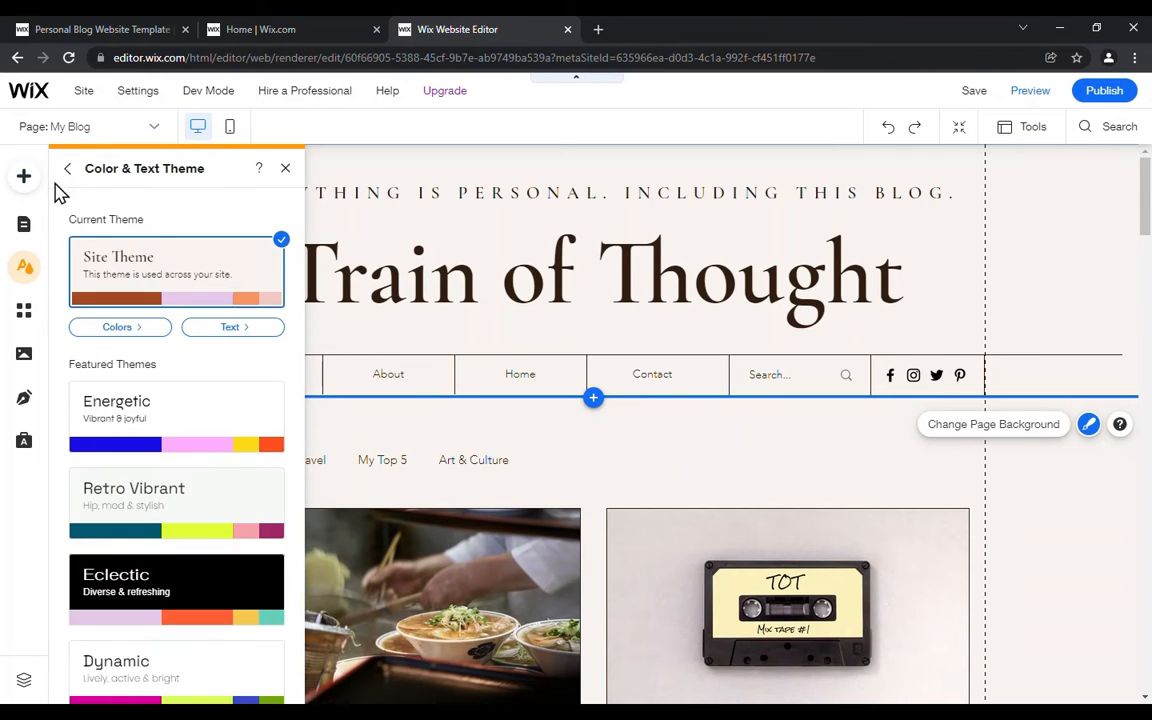
click(231, 327)
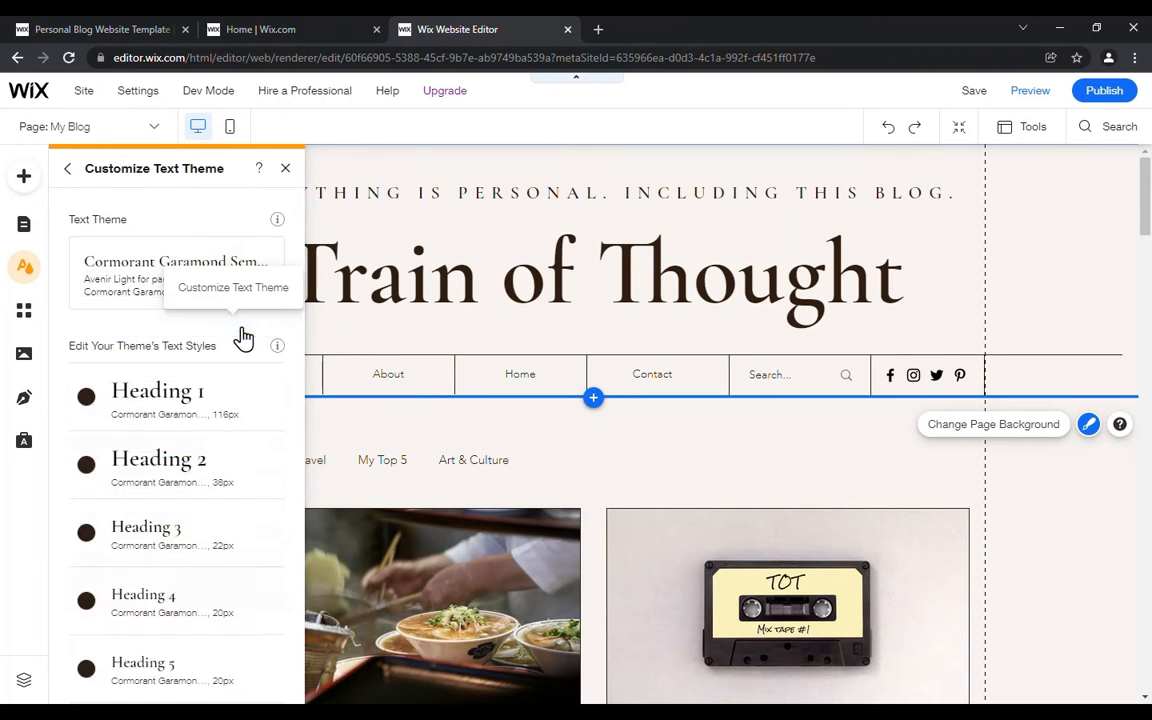
mouse_move(138, 303)
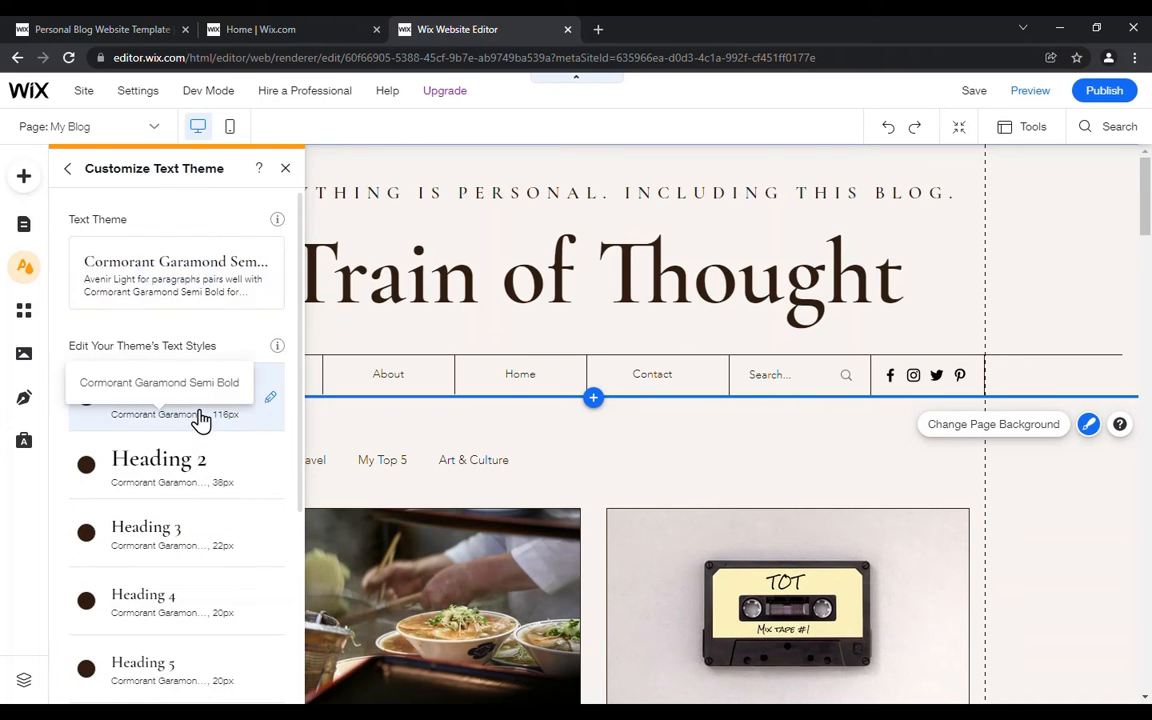
click(158, 421)
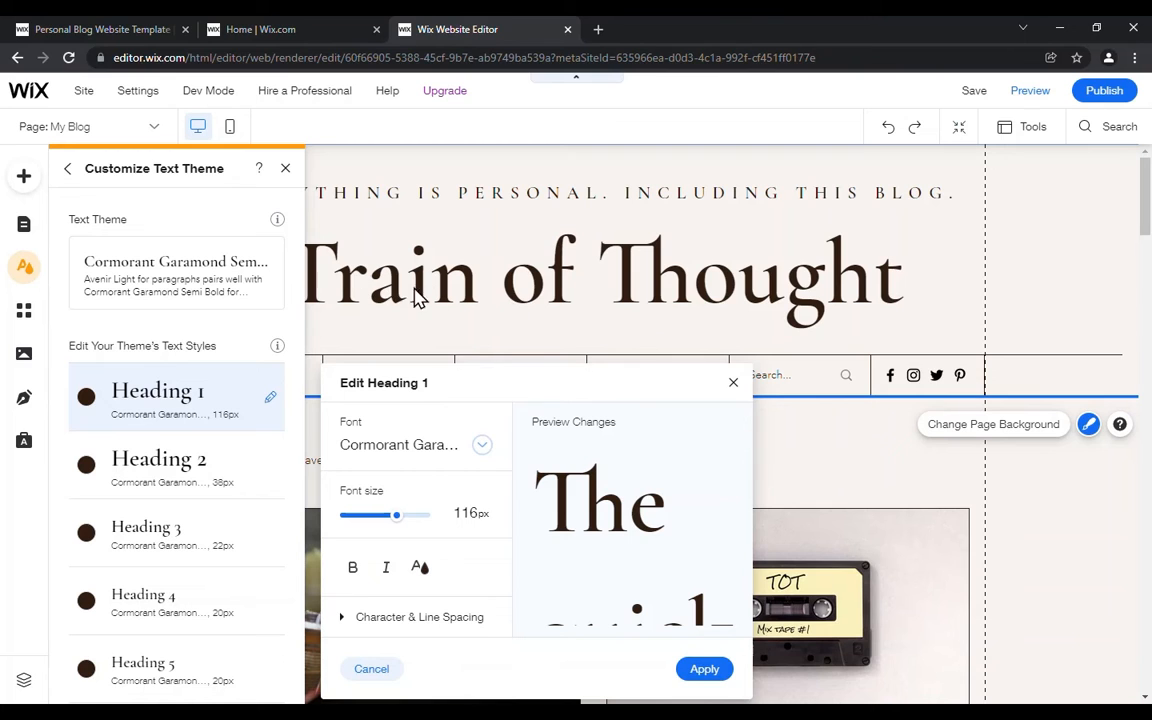
click(481, 450)
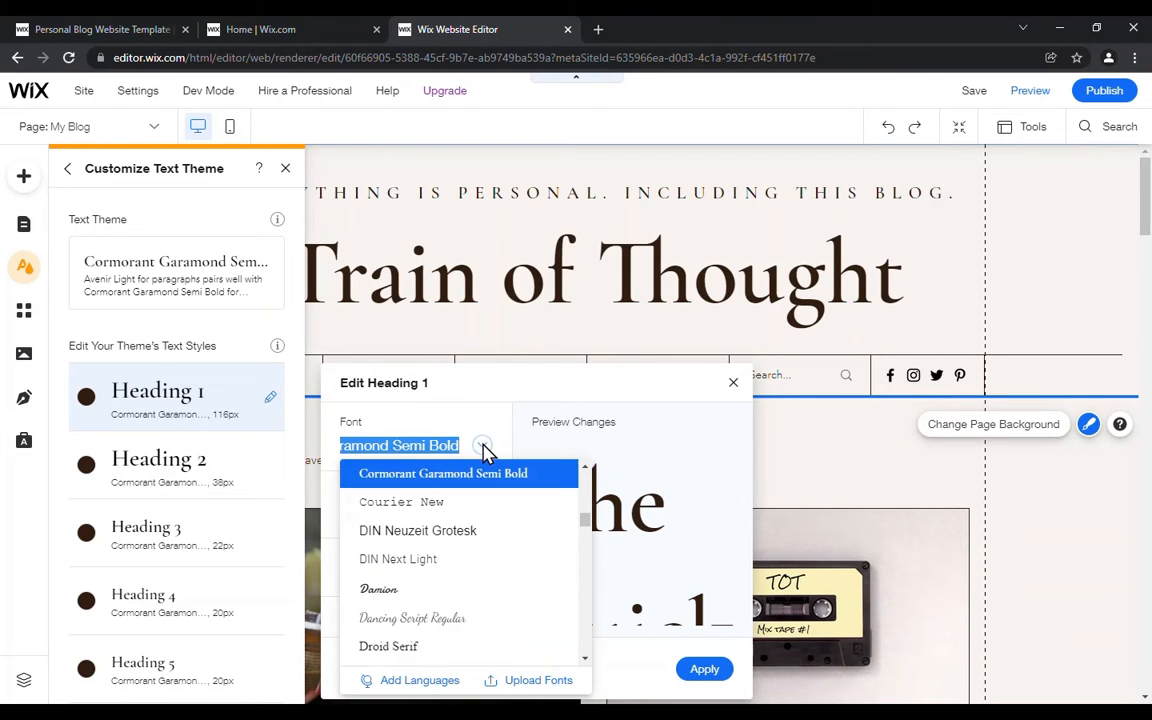
click(456, 512)
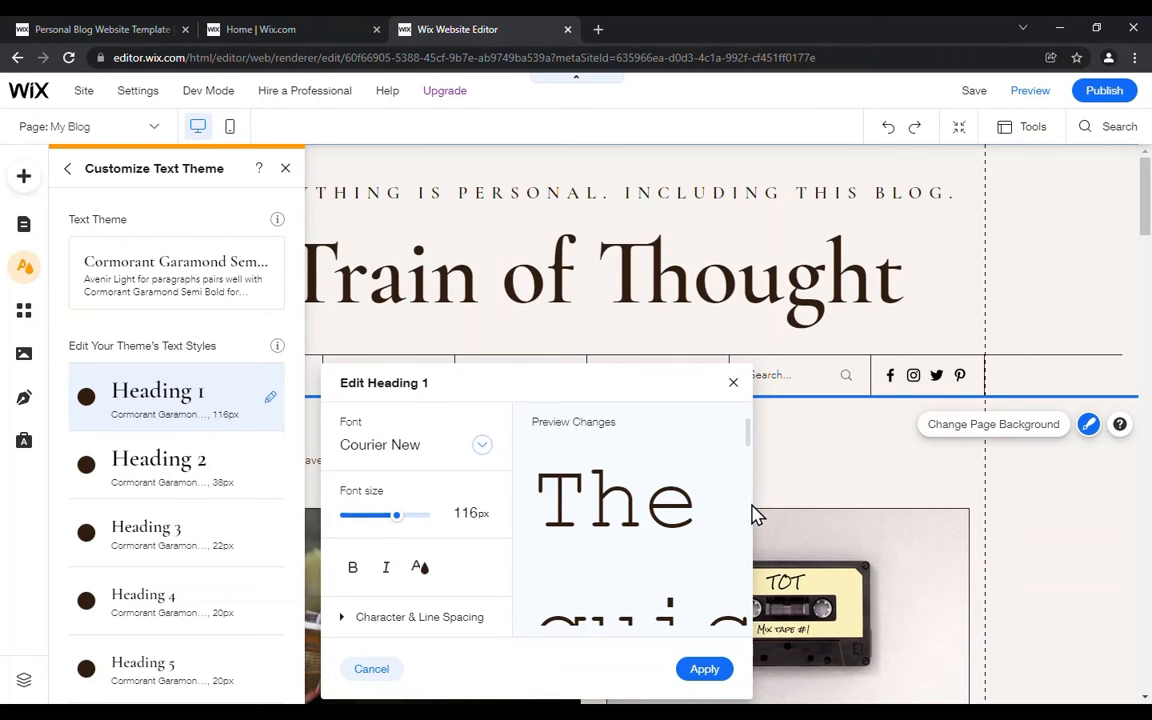
scroll(643, 527, down, 5)
scroll(640, 522, up, 5)
click(708, 672)
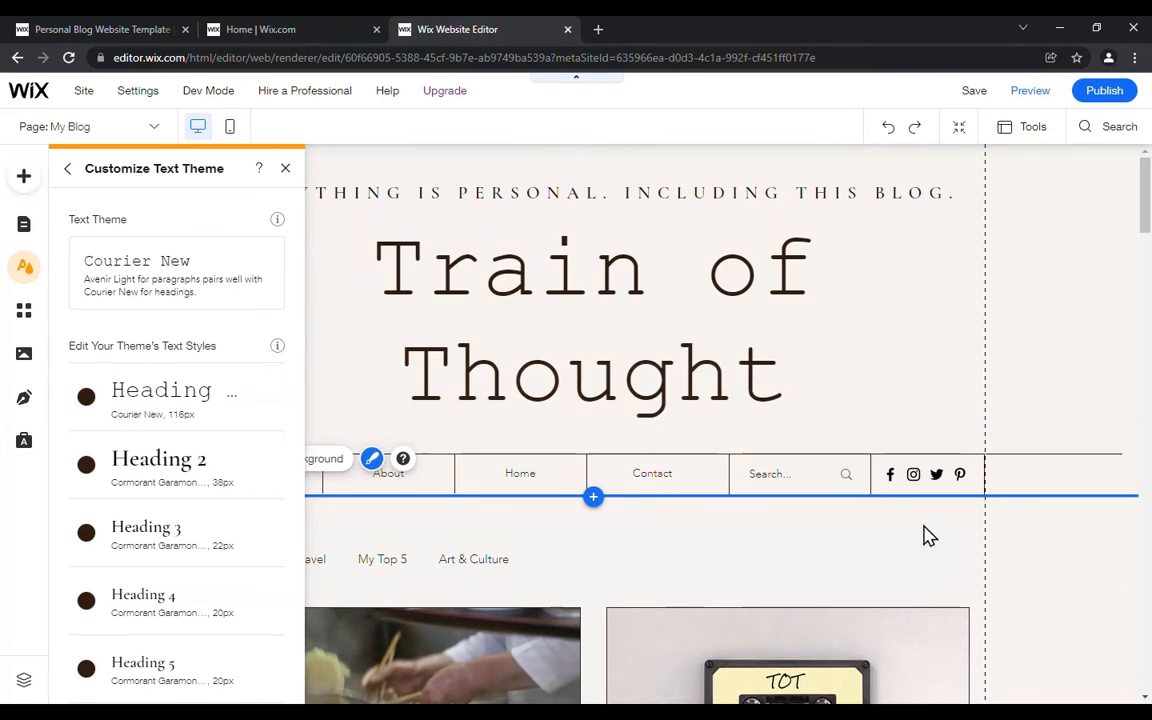
Step: Review the My Blog page down to its footer and undo the Heading 1 font change
scroll(690, 530, down, 3)
click(678, 556)
scroll(674, 550, down, 13)
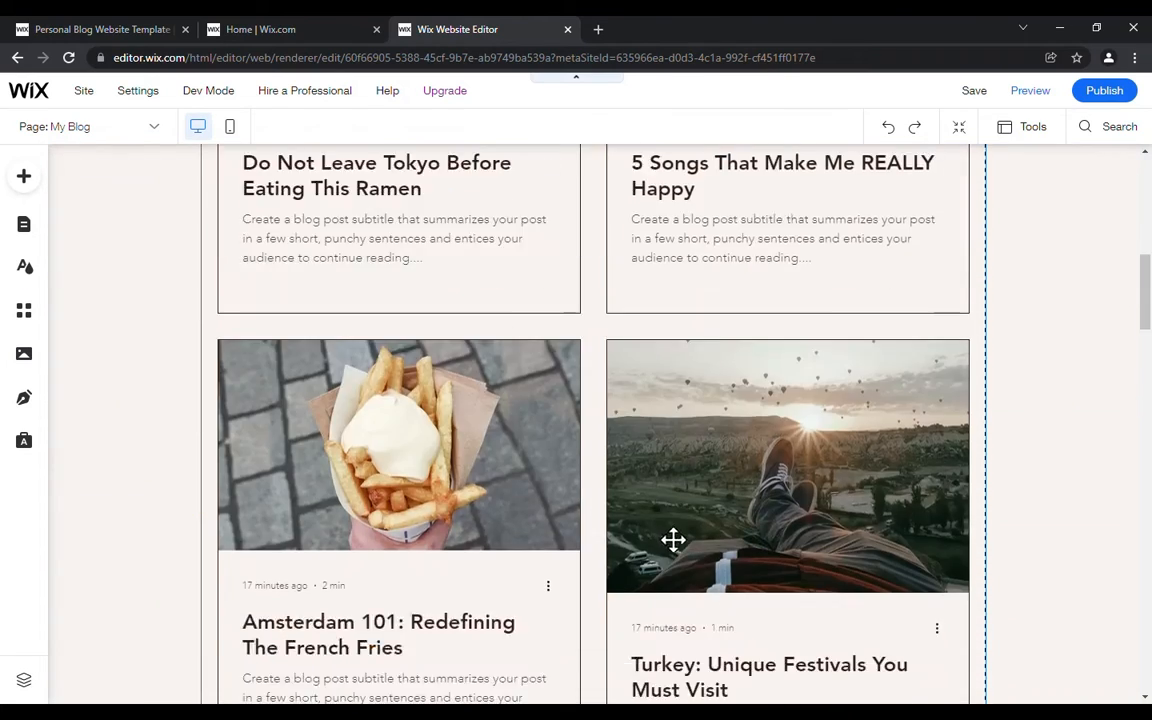
scroll(665, 528, down, 20)
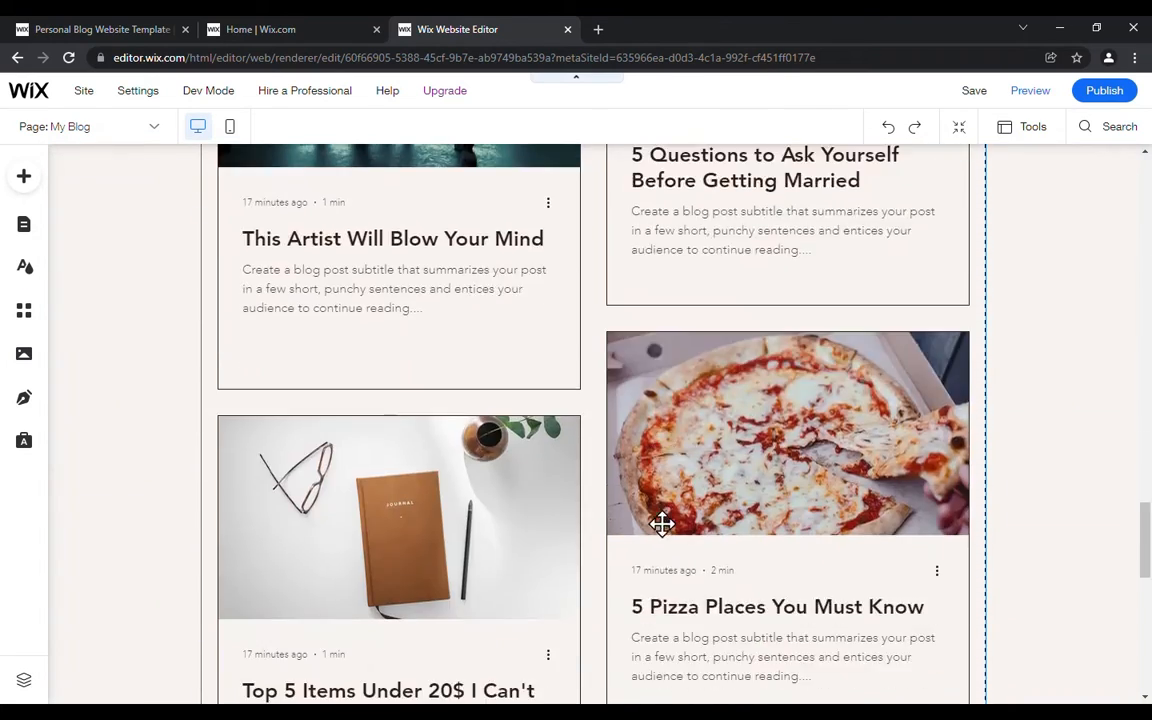
scroll(660, 527, down, 2)
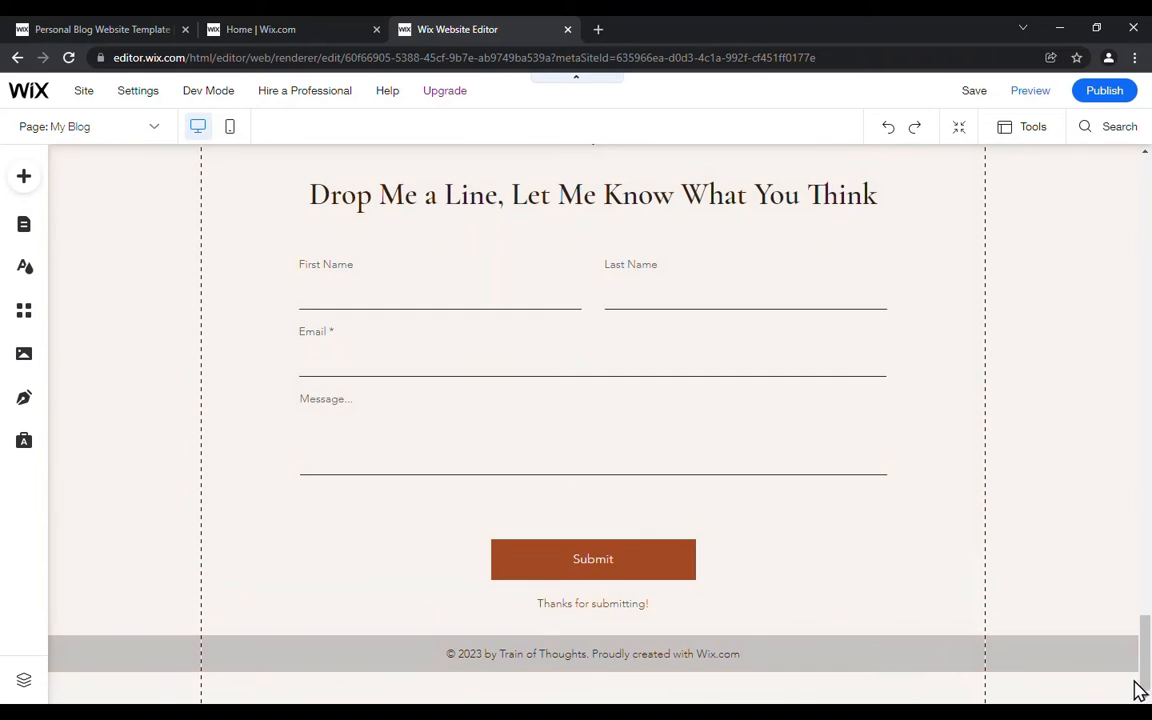
drag(1144, 663, 1118, 200)
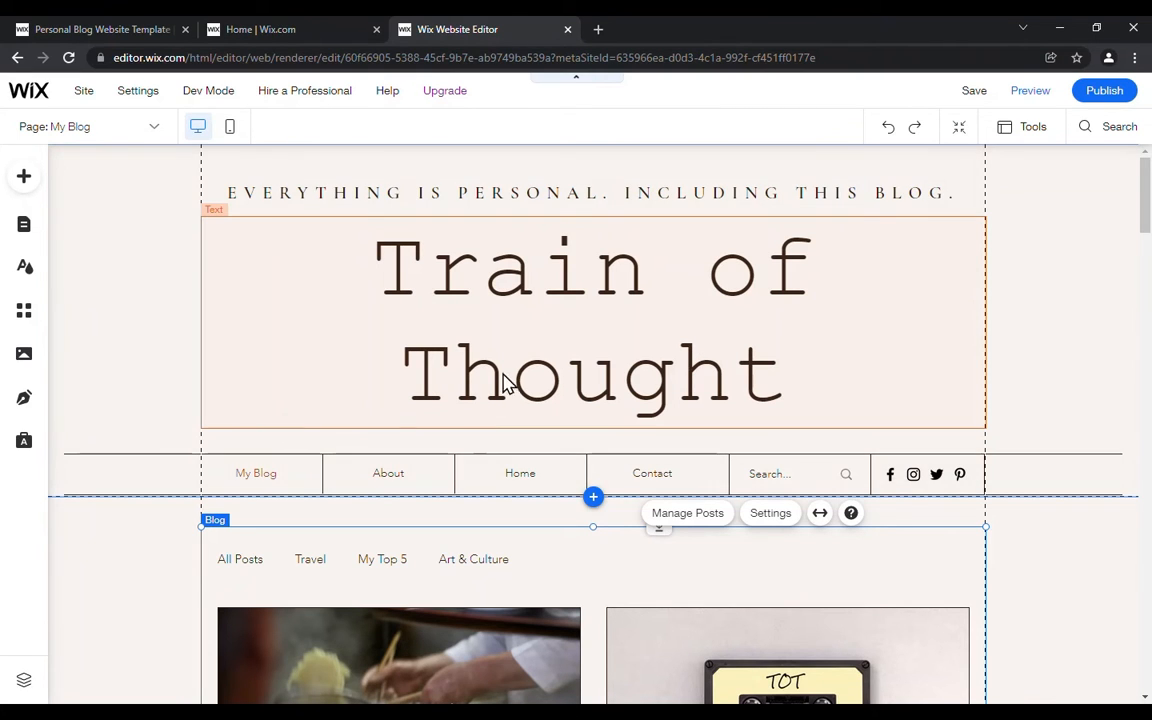
click(889, 136)
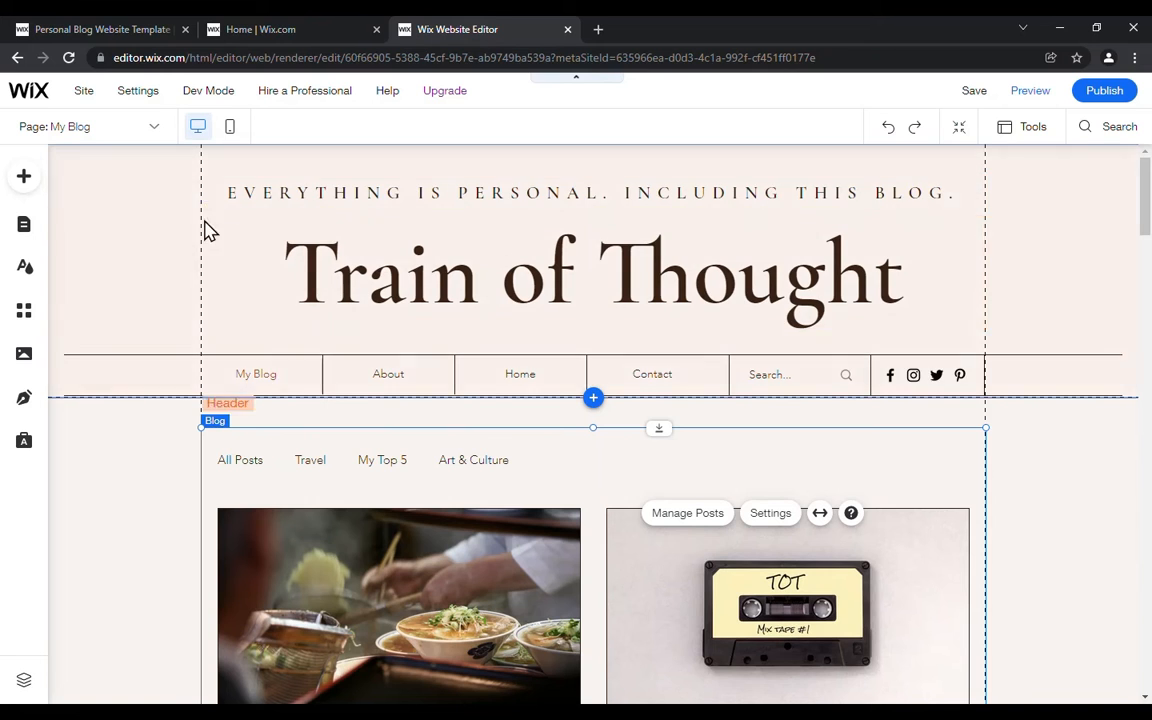
Step: Examine the page background and page transition settings of the site theme, leaving them as they are
click(24, 266)
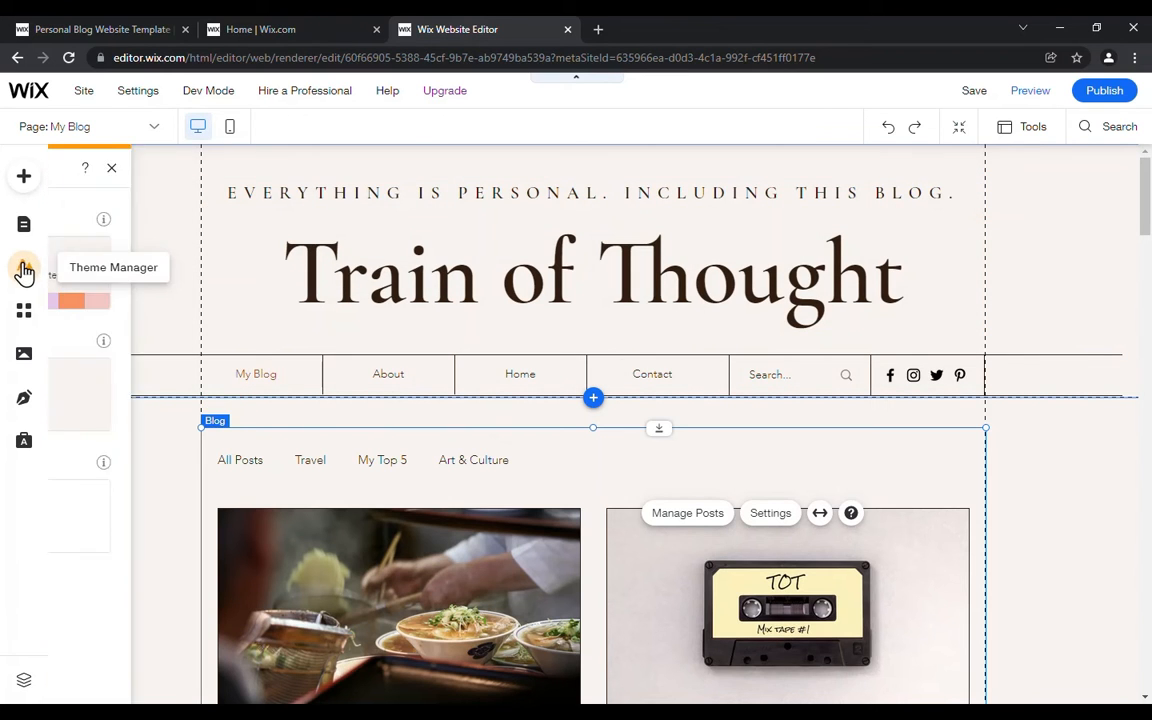
mouse_move(100, 400)
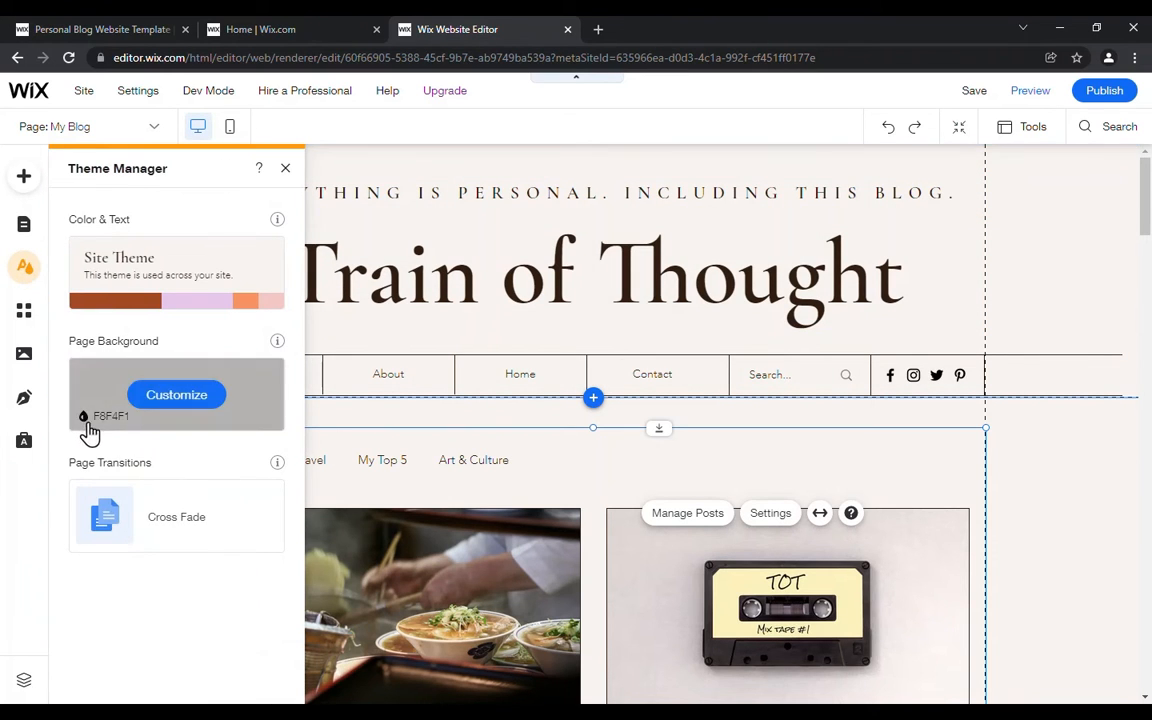
mouse_move(130, 525)
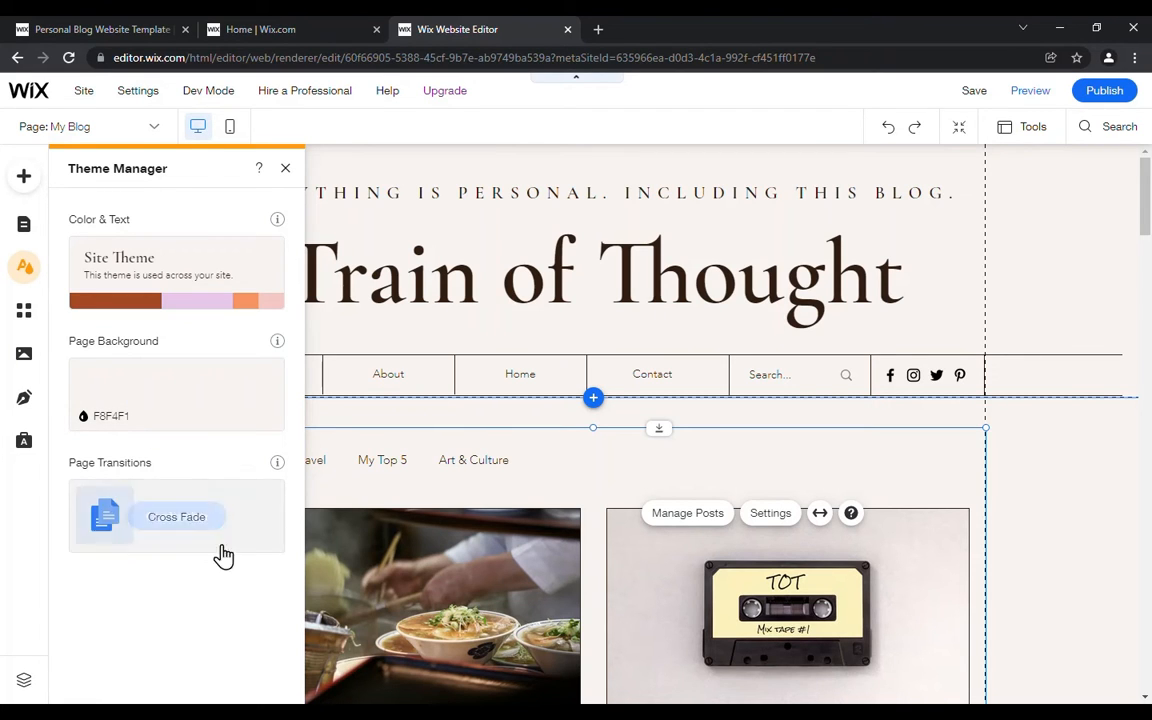
click(1122, 515)
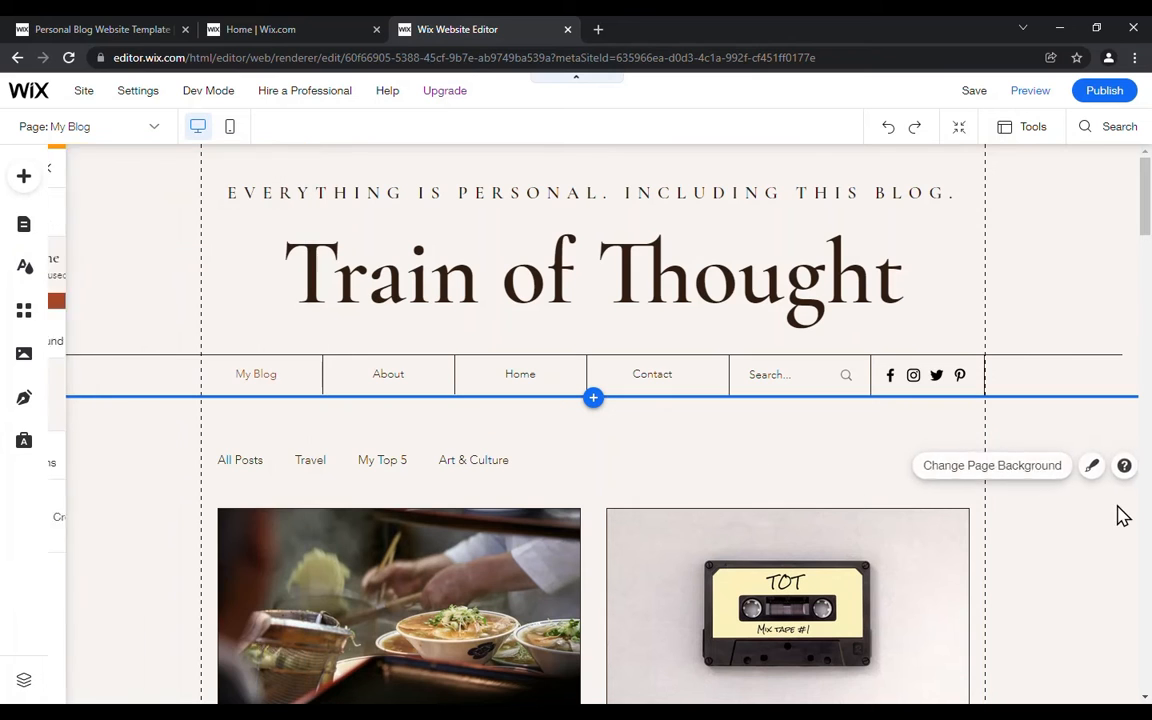
Step: Preview the site and view its About page
click(1030, 92)
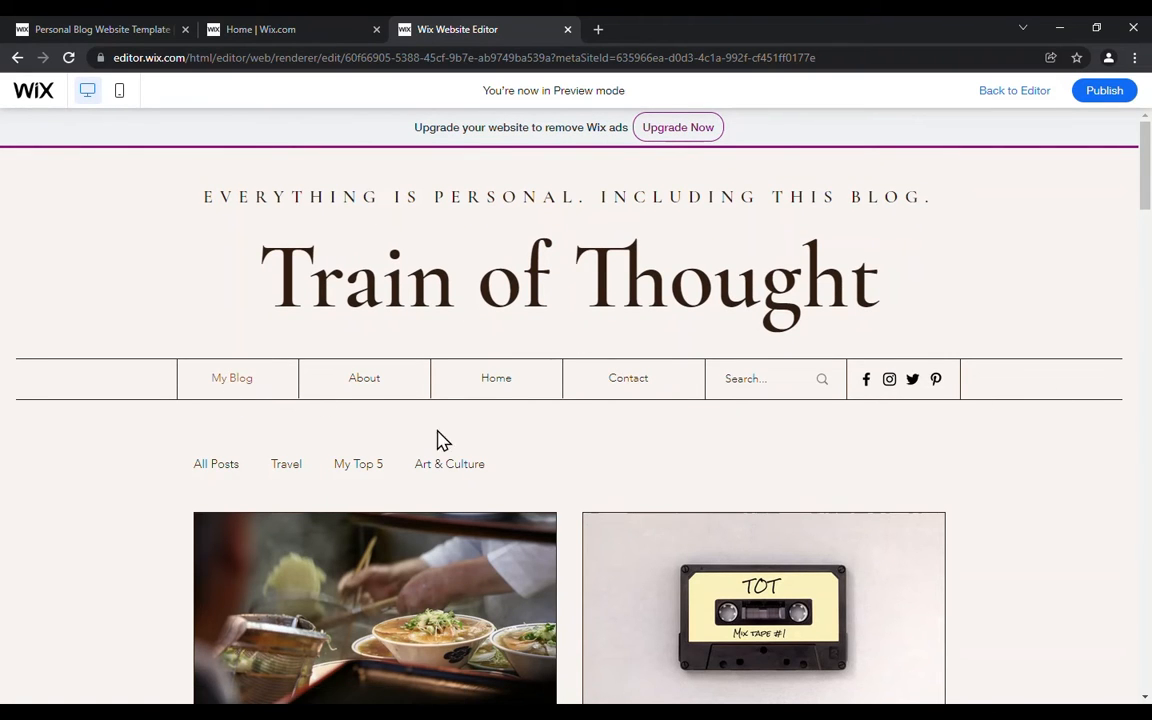
click(383, 381)
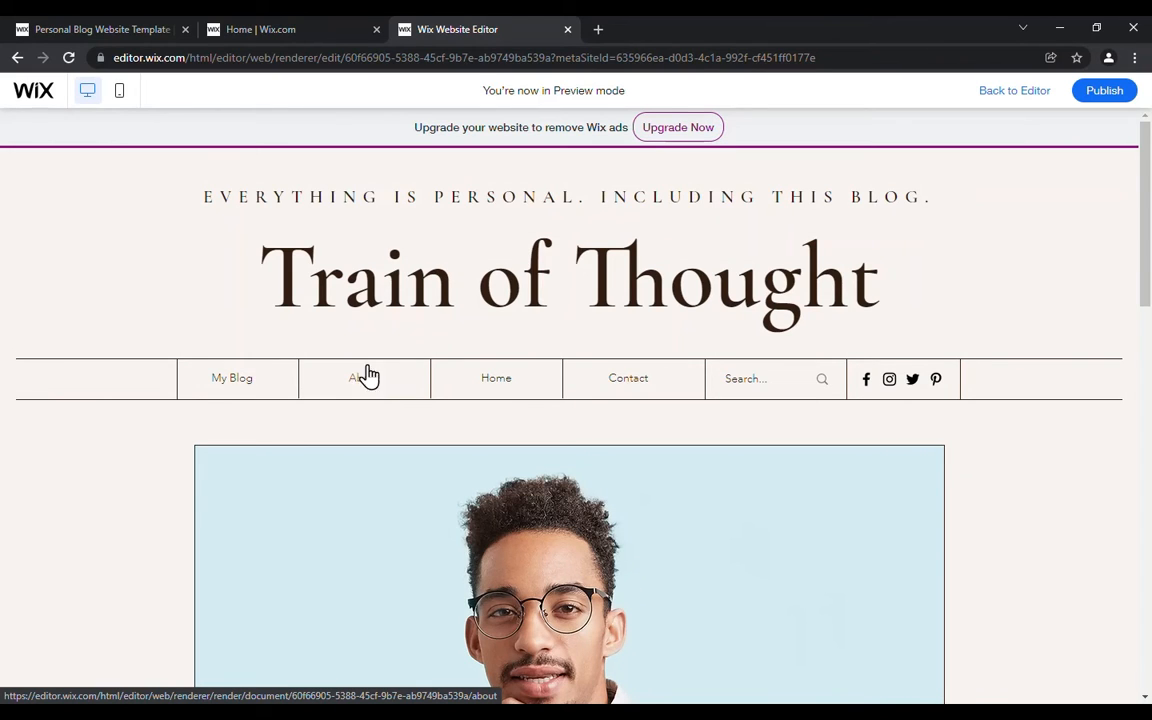
Step: View the Home page in the preview, return to the editor and switch to the My Blog site page
click(503, 384)
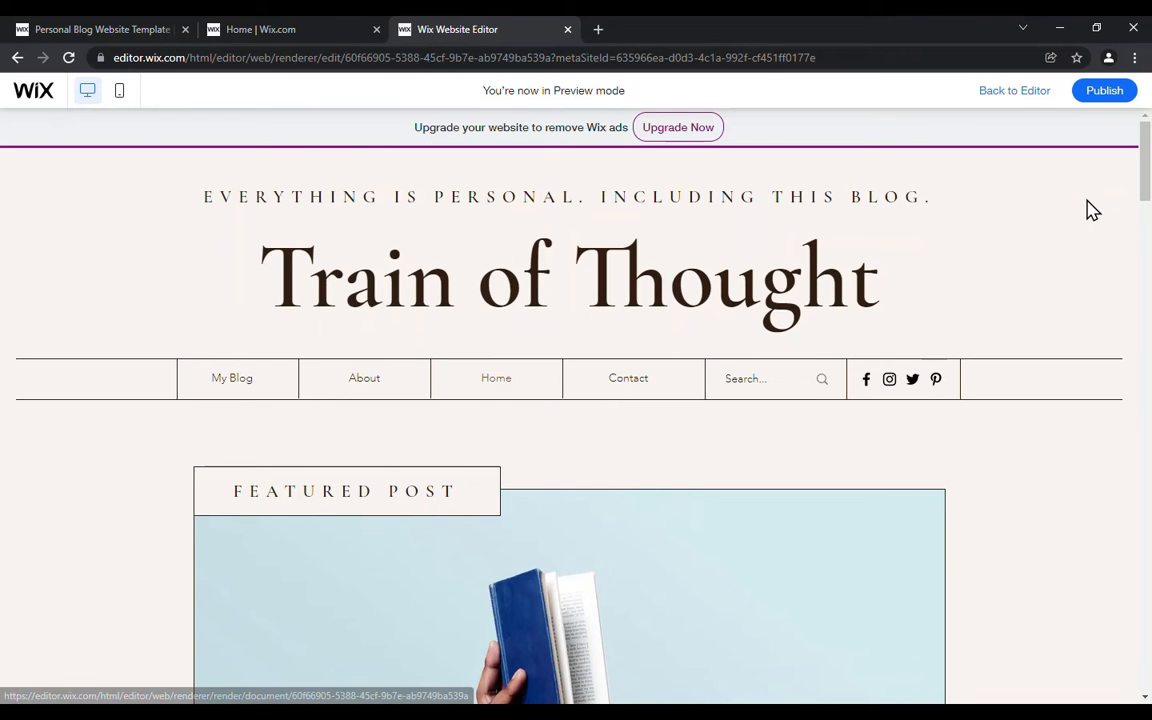
click(1020, 91)
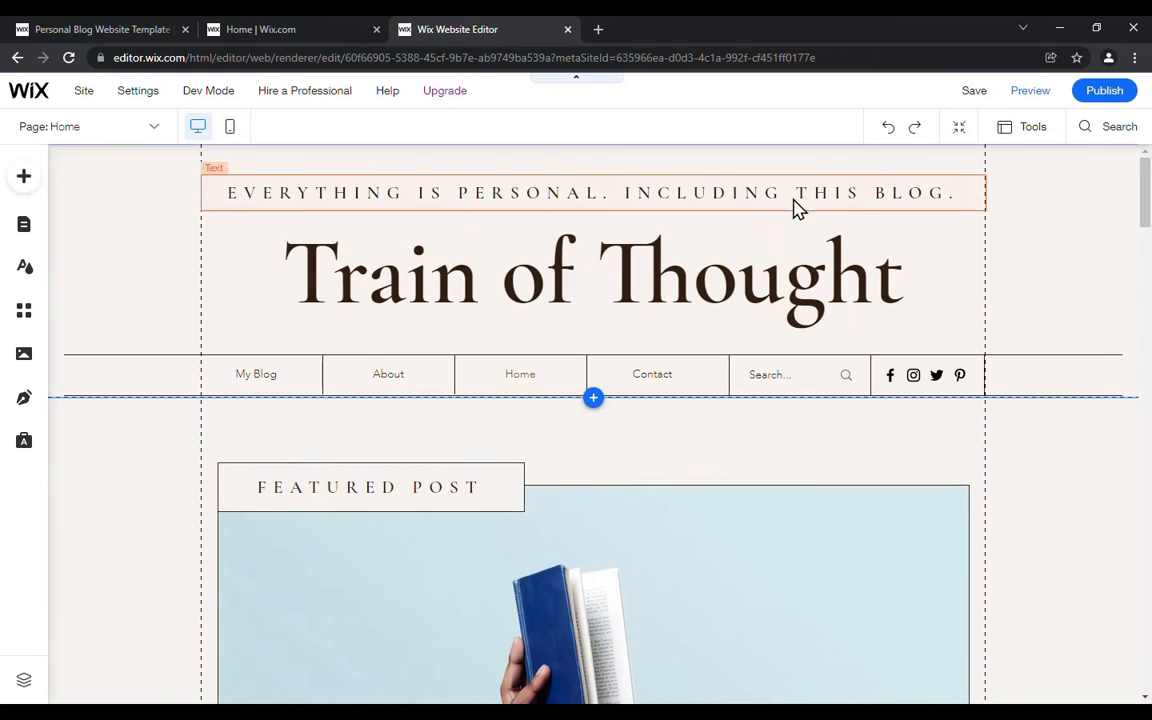
click(82, 128)
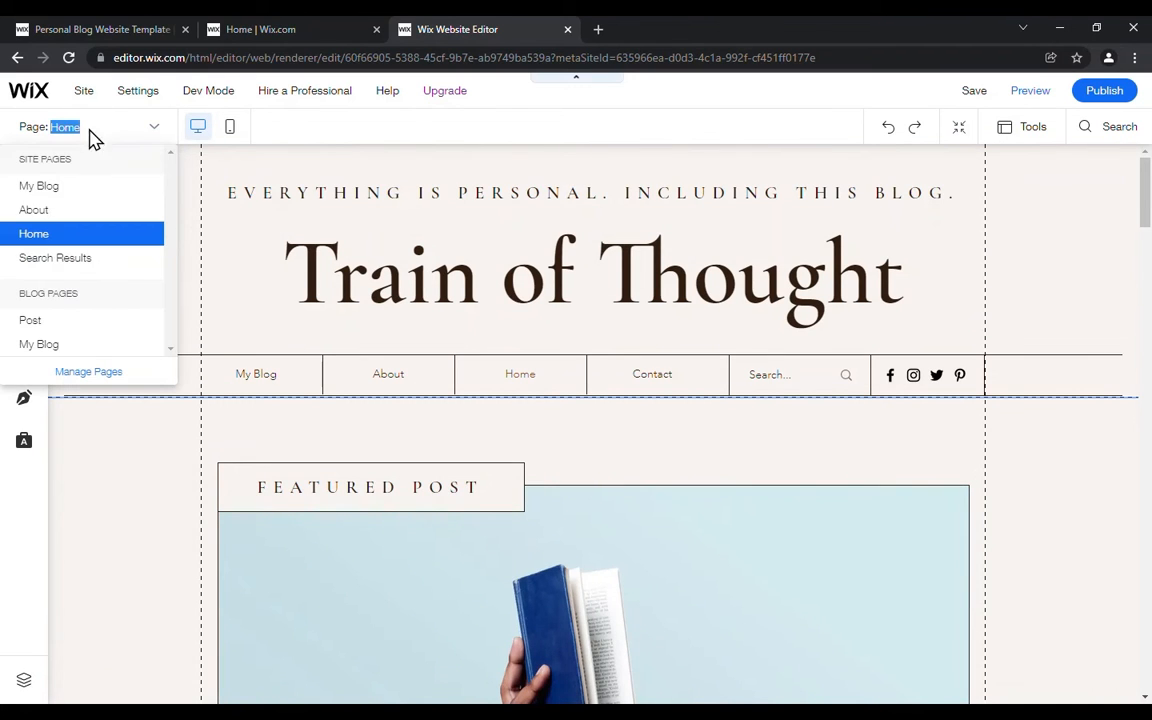
click(113, 190)
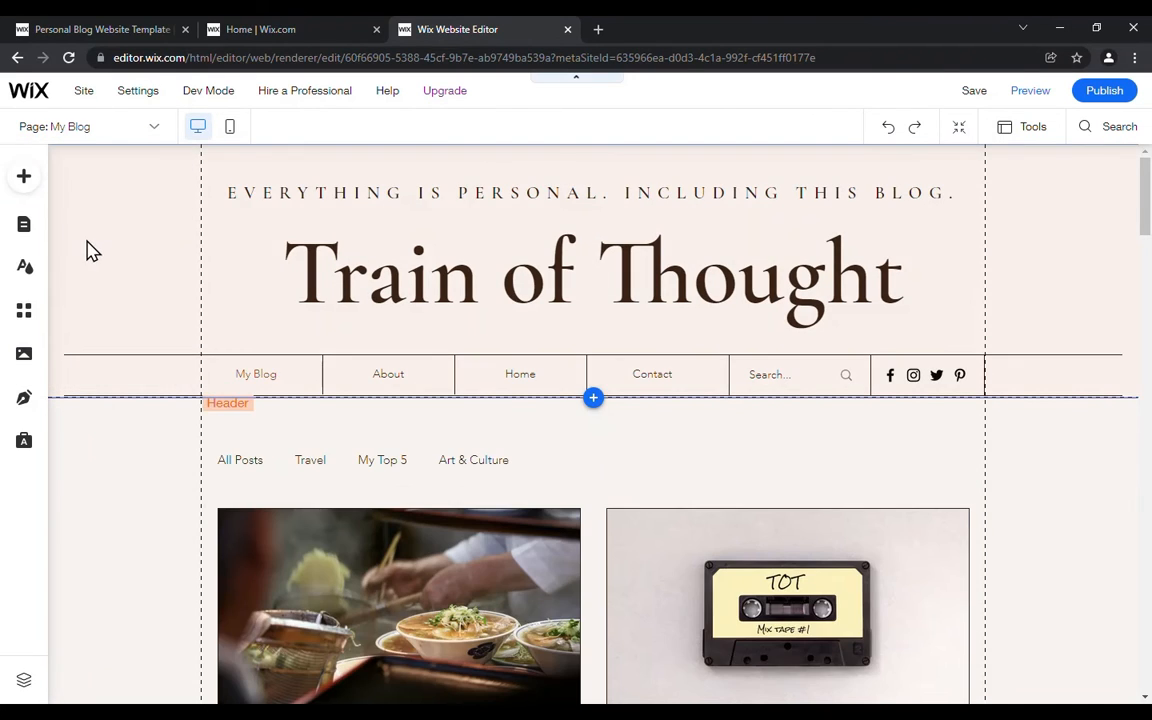
Step: Browse the Wix App Market's recommended apps, trending apps and Wix Business Solutions
click(24, 317)
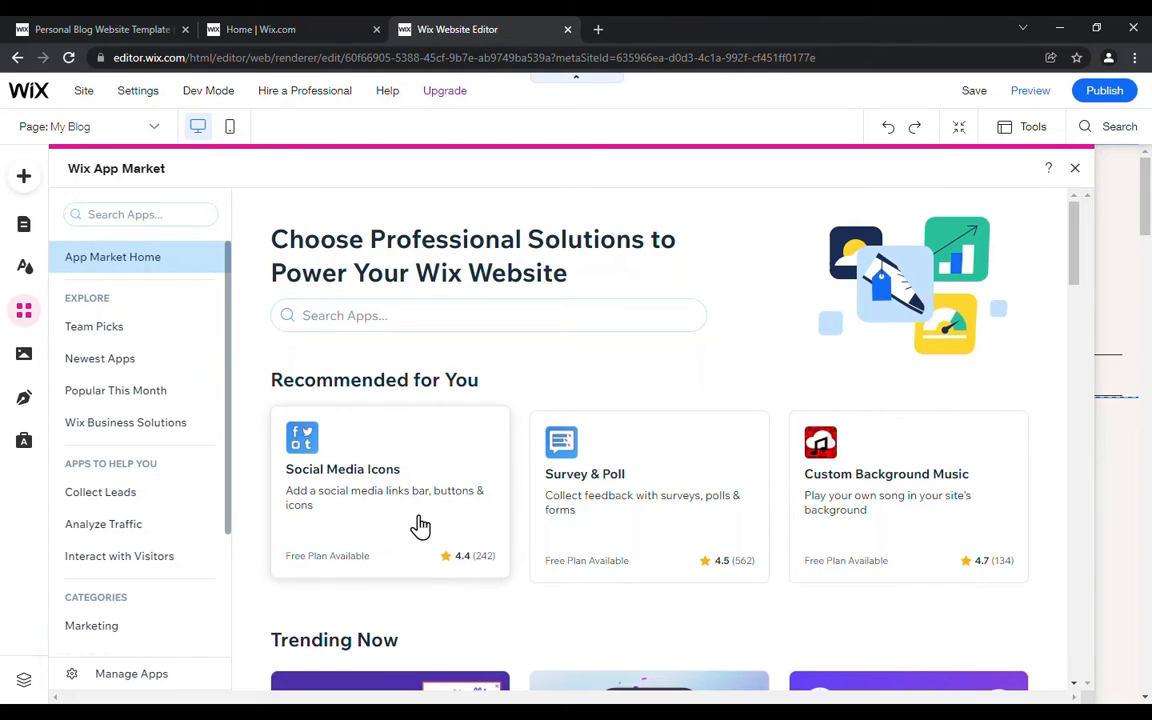
scroll(448, 540, down, 1)
scroll(470, 541, down, 2)
scroll(506, 588, down, 2)
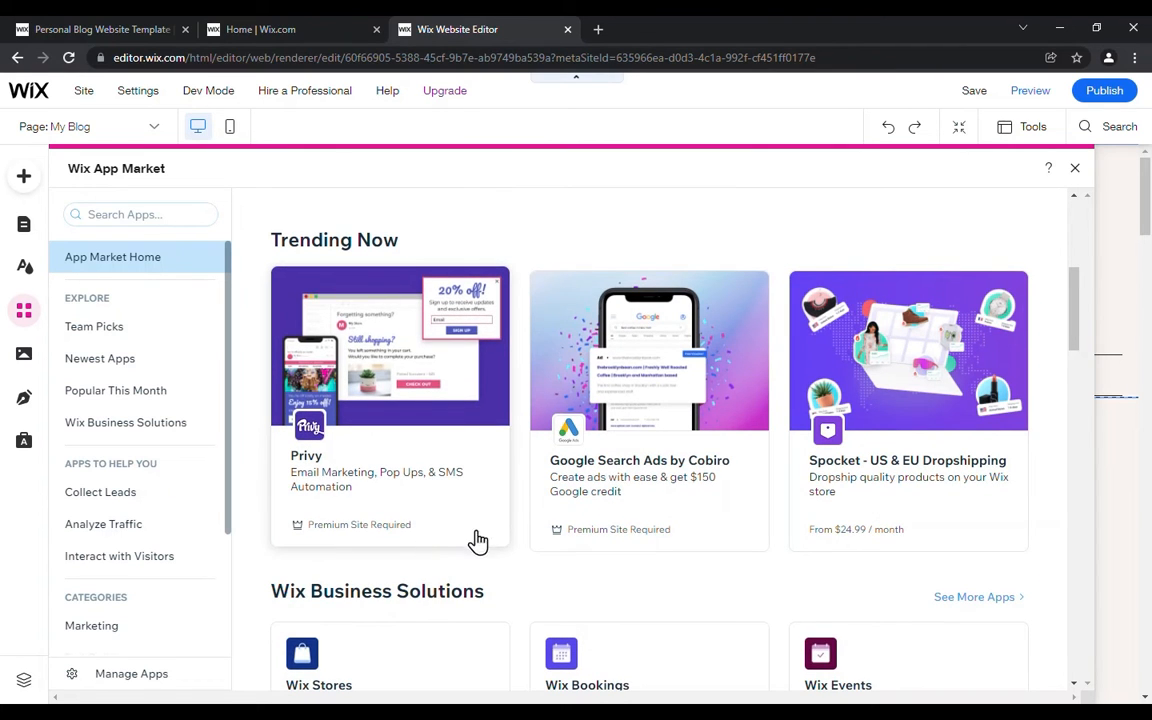
scroll(400, 570, down, 2)
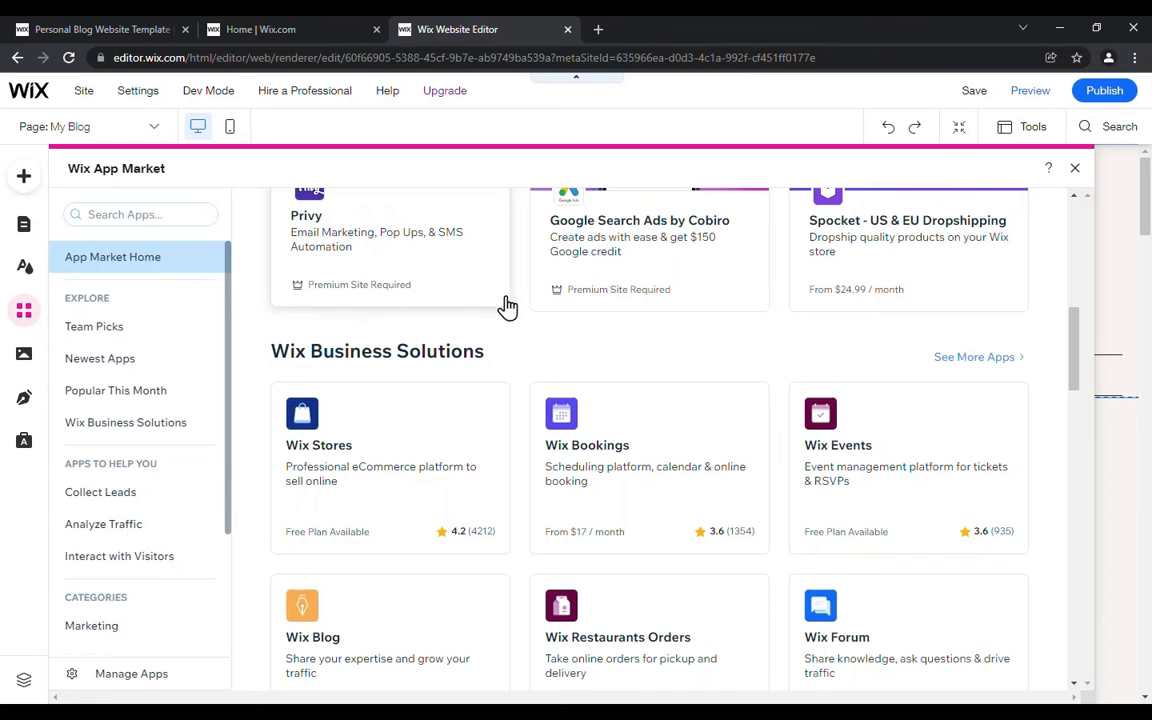
scroll(520, 318, up, 5)
scroll(518, 318, up, 2)
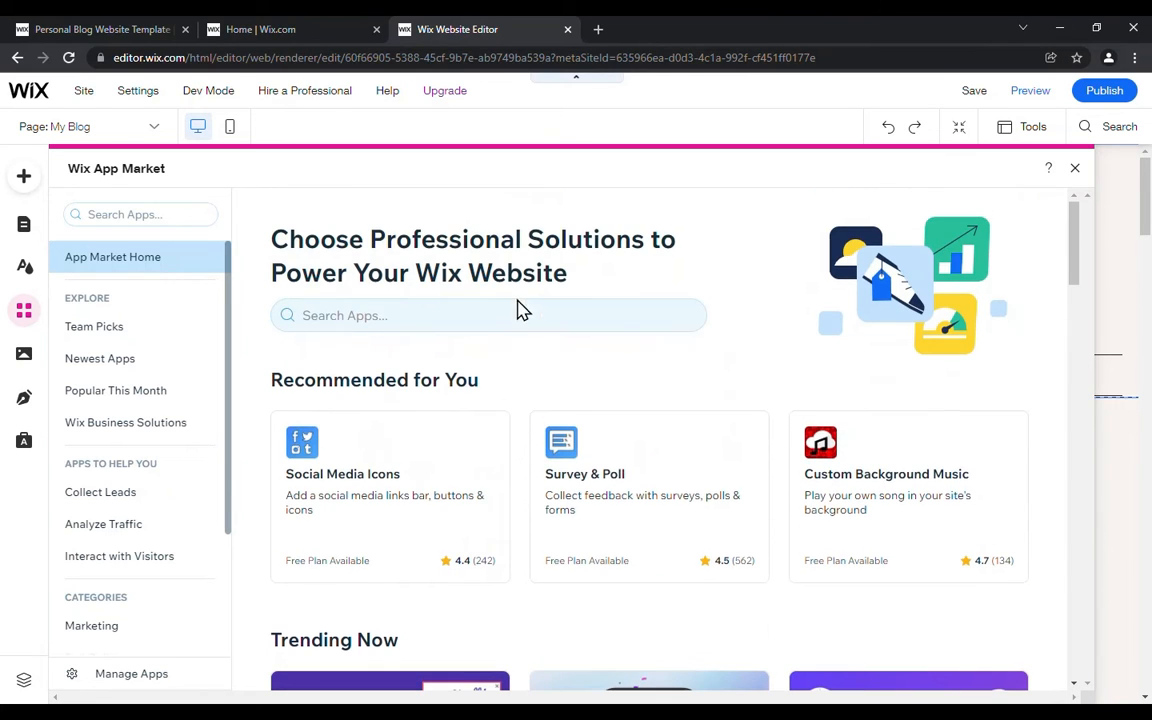
Step: Search the App Market for "free", look through the matching apps and return to the market's home page
click(375, 315)
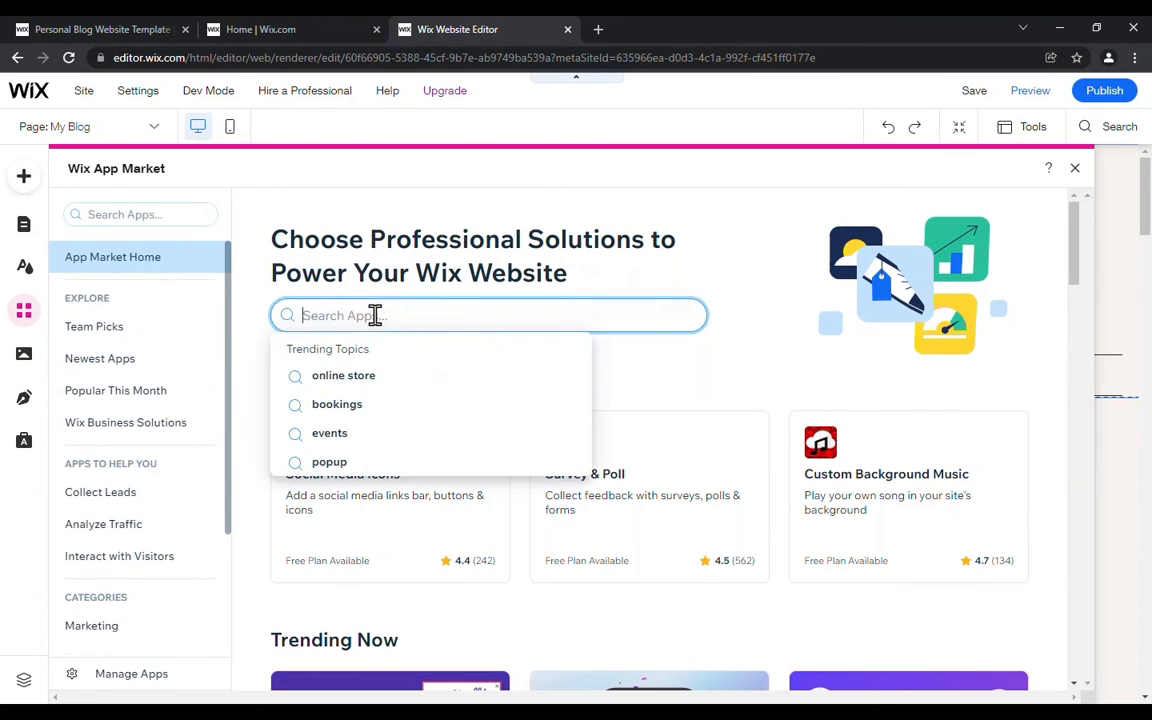
text(free)
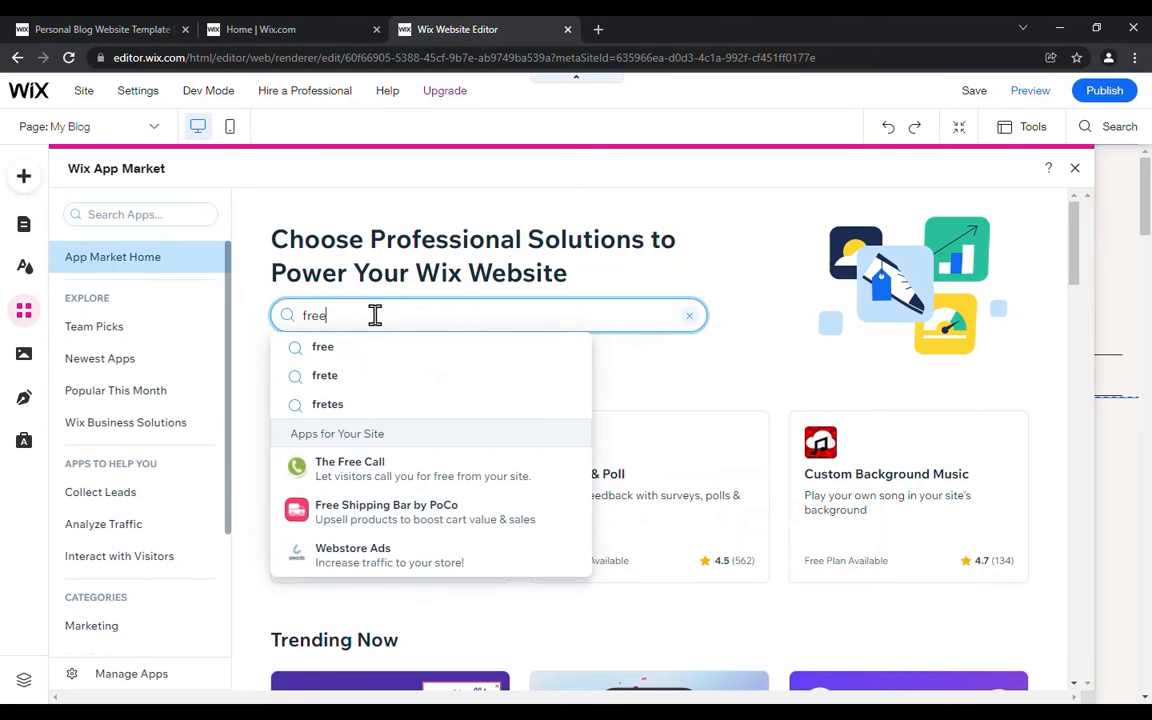
key(Return)
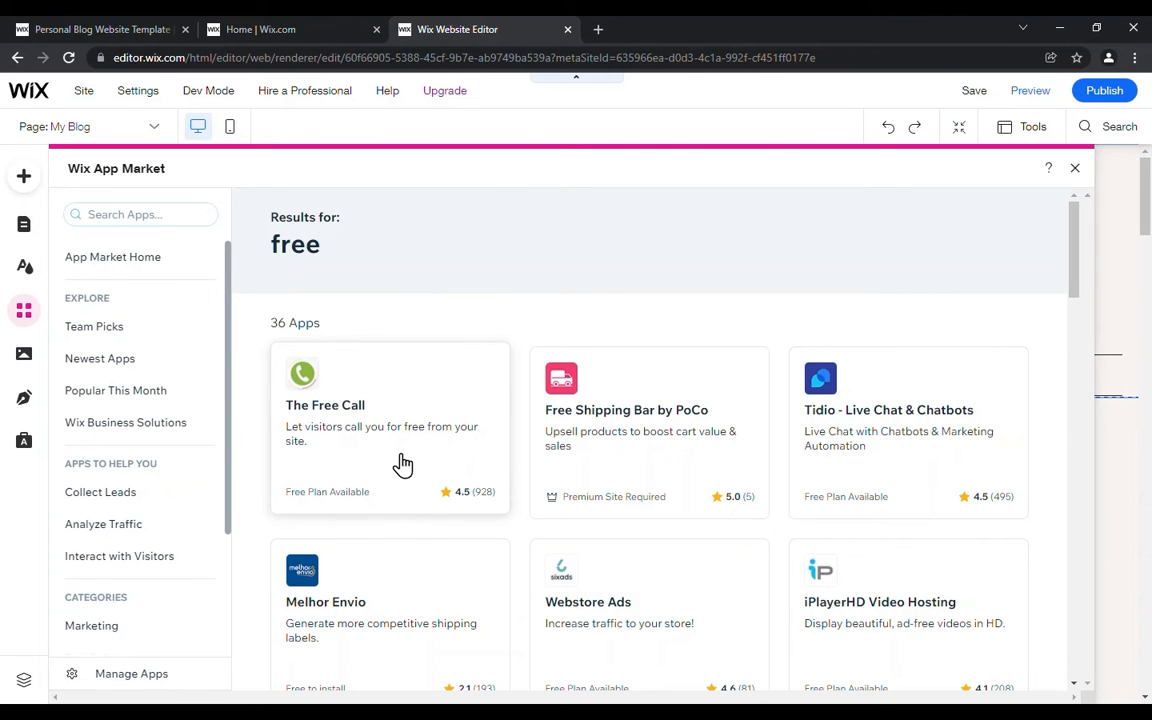
scroll(334, 465, down, 1)
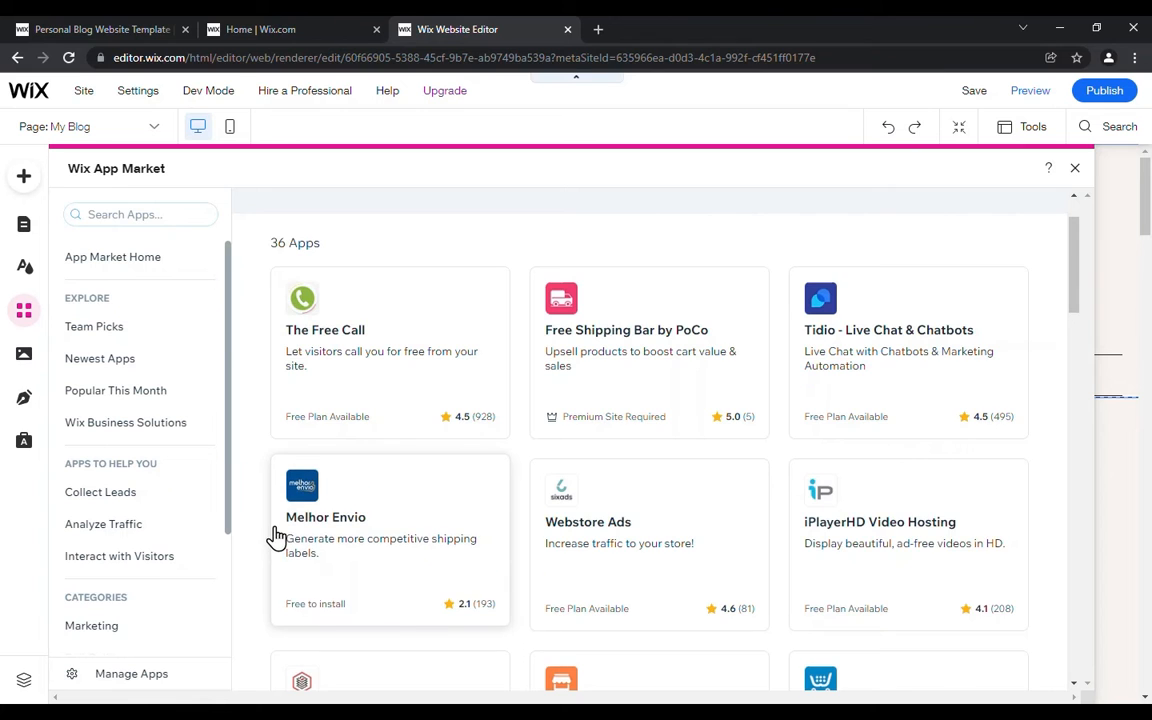
scroll(272, 532, down, 3)
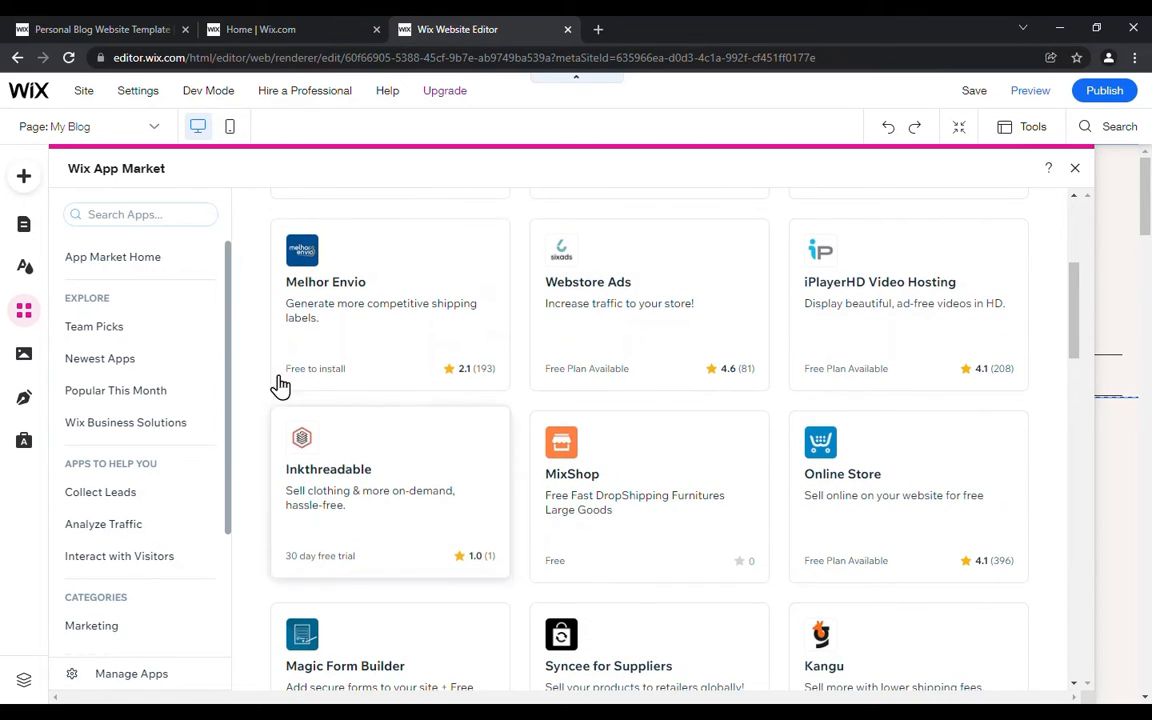
click(28, 318)
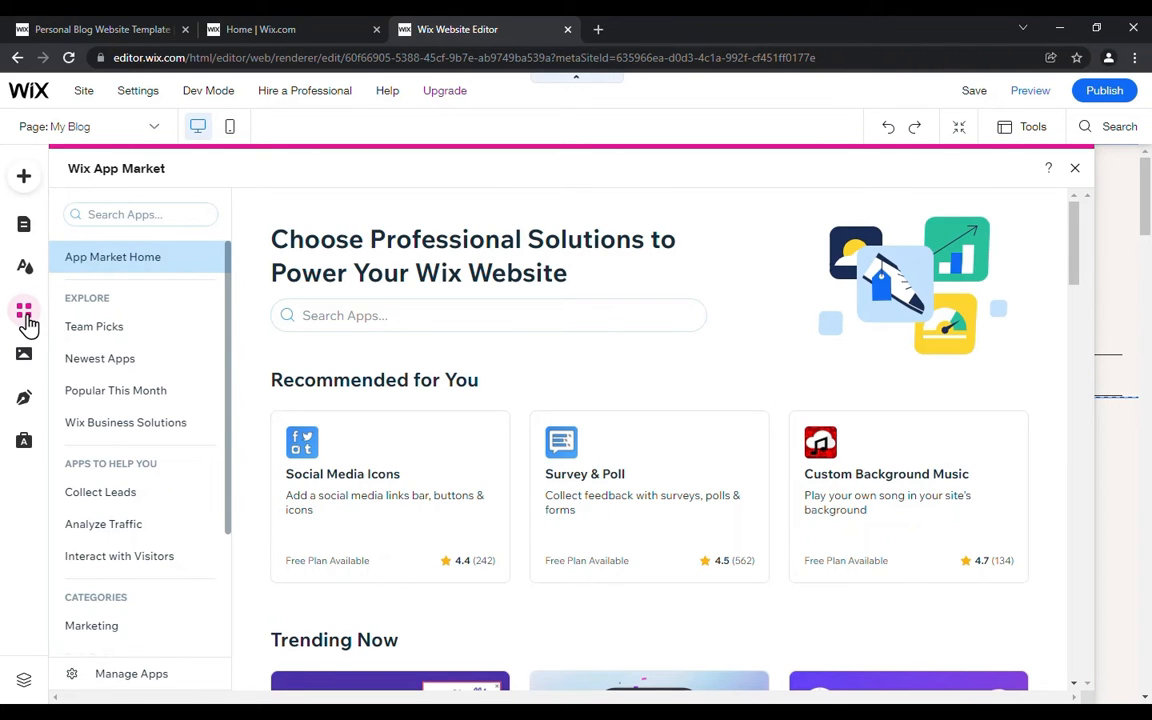
Step: Examine the site's media options, from Photo Studio and Video Maker to the free Wix and Shutterstock images and videos
click(24, 355)
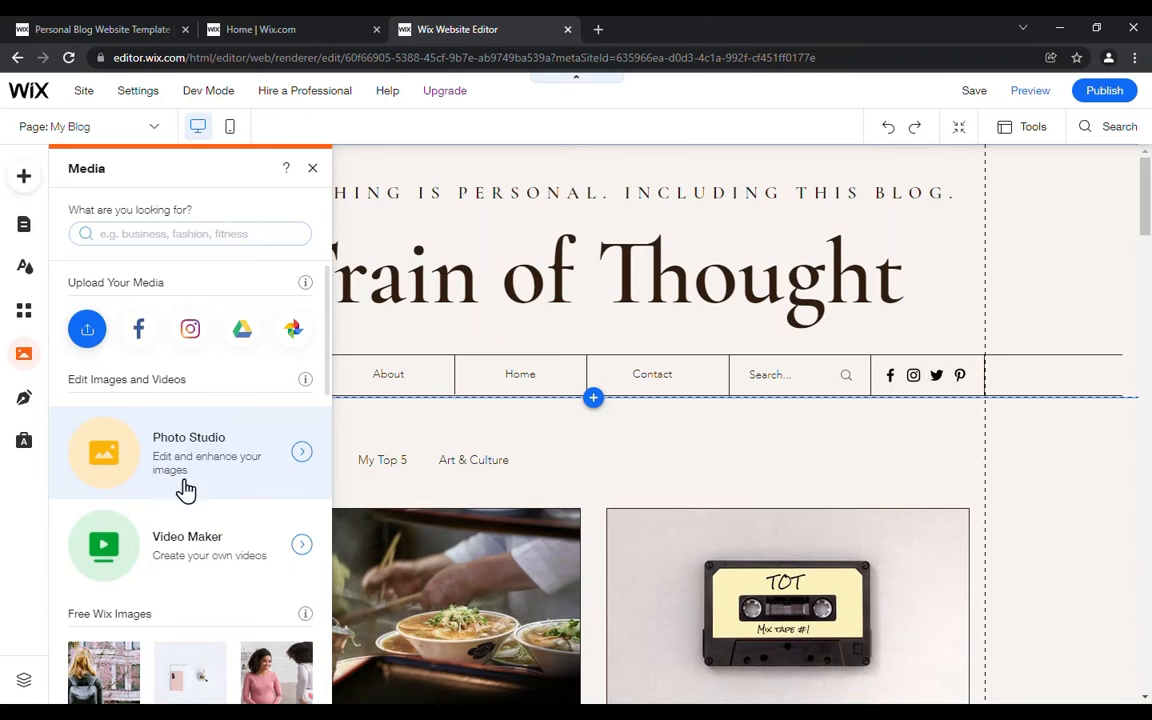
scroll(214, 470, down, 2)
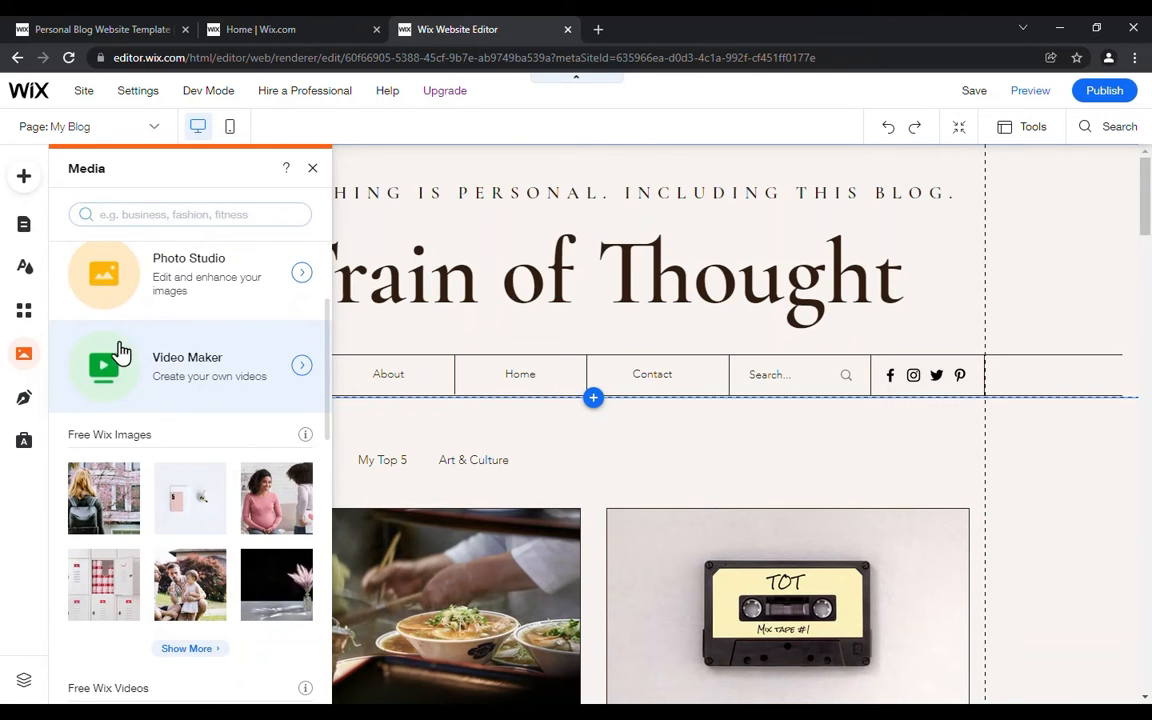
scroll(110, 356, down, 1)
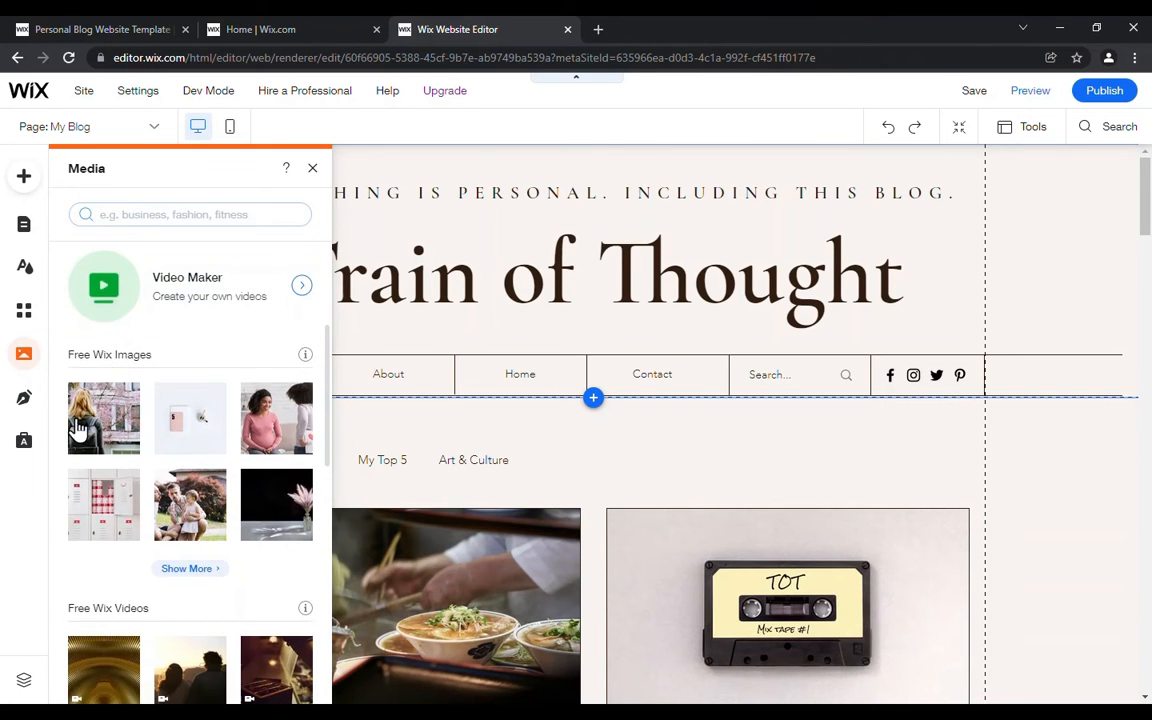
mouse_move(106, 510)
scroll(106, 510, down, 2)
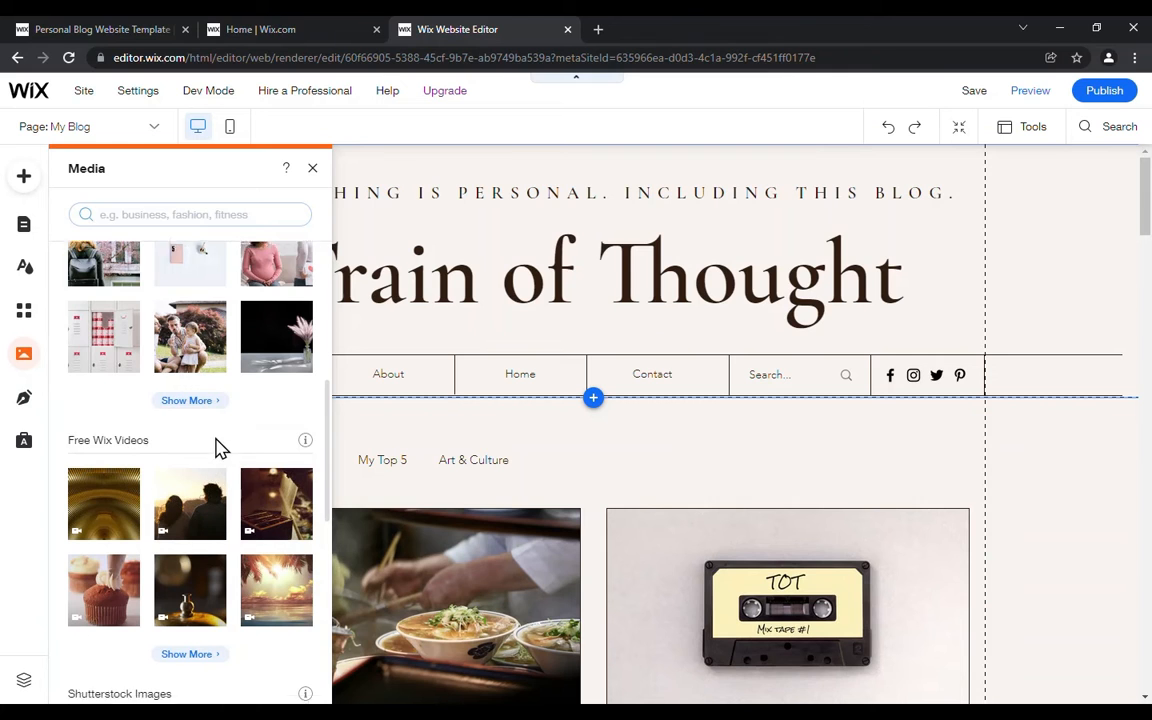
scroll(218, 448, down, 3)
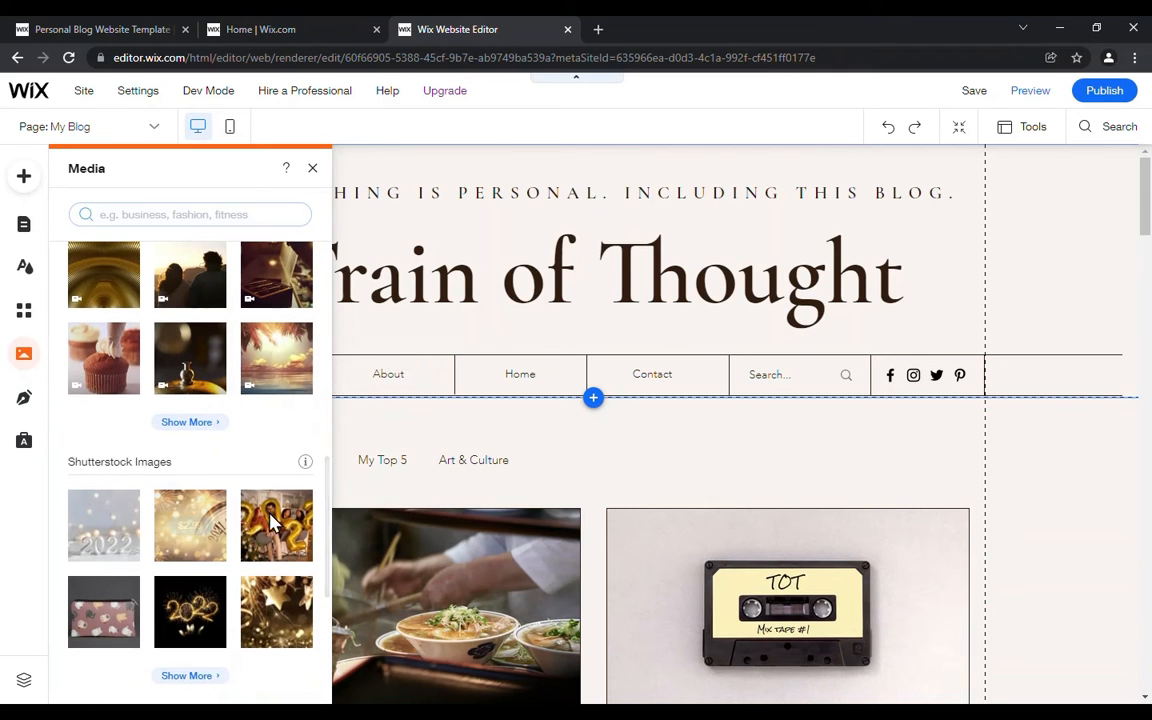
scroll(172, 490, down, 2)
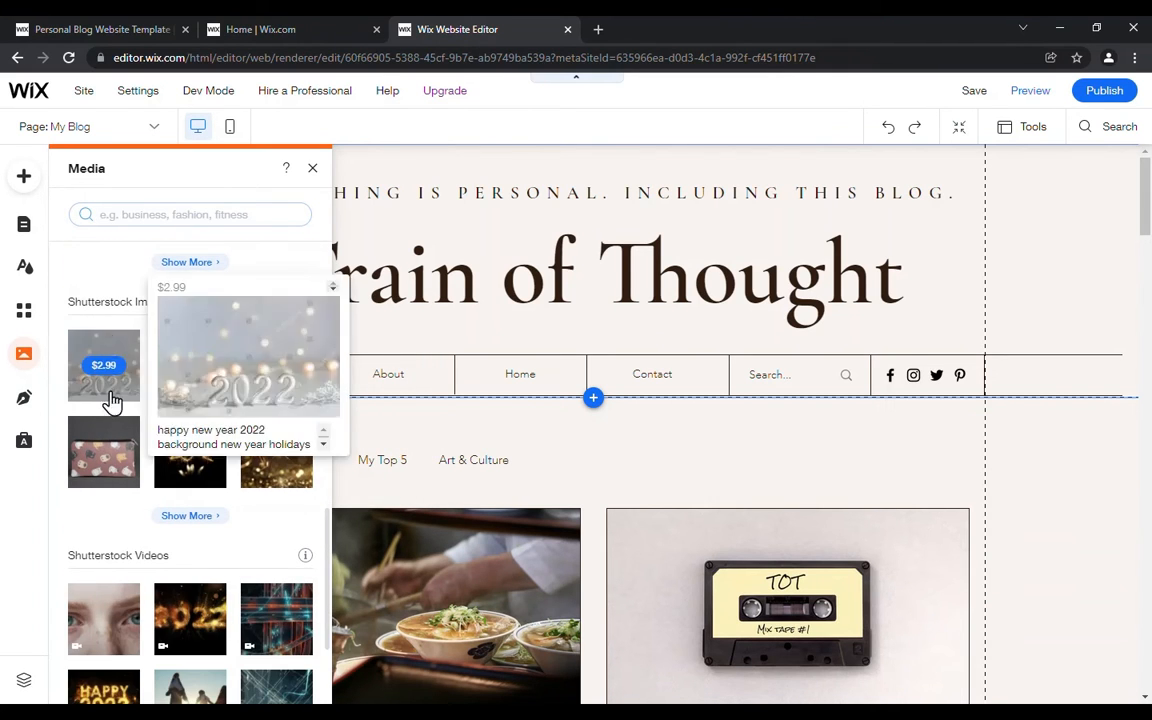
scroll(118, 506, down, 2)
mouse_move(117, 592)
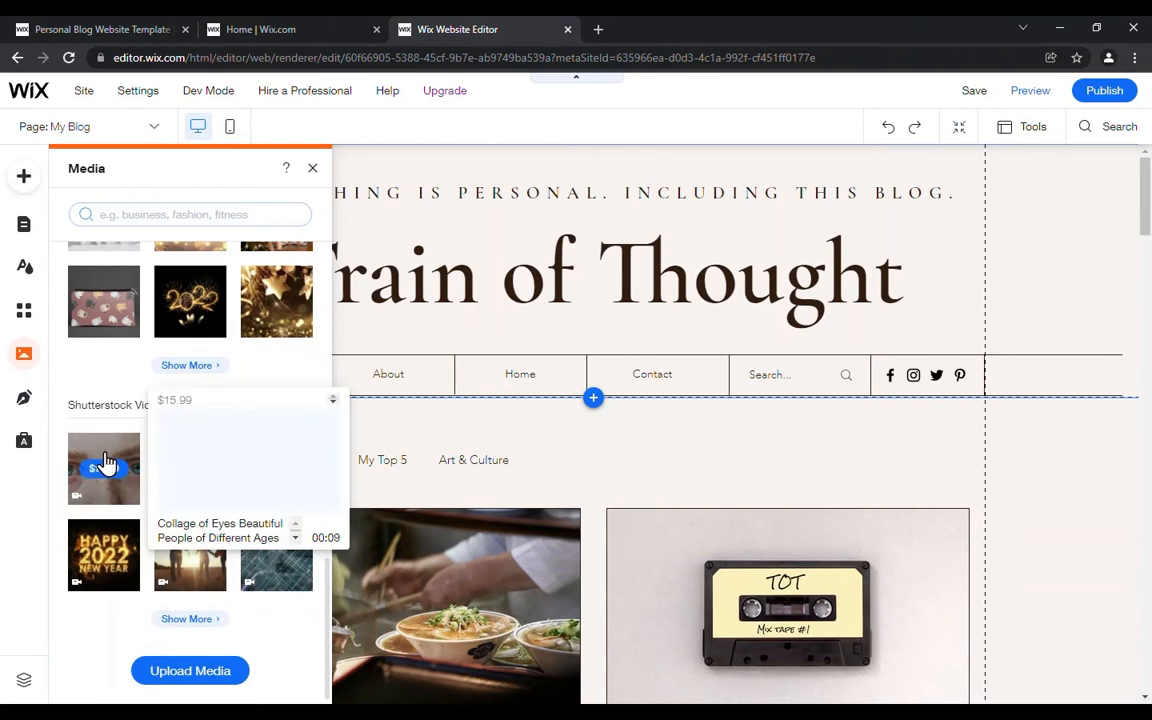
scroll(128, 358, up, 1)
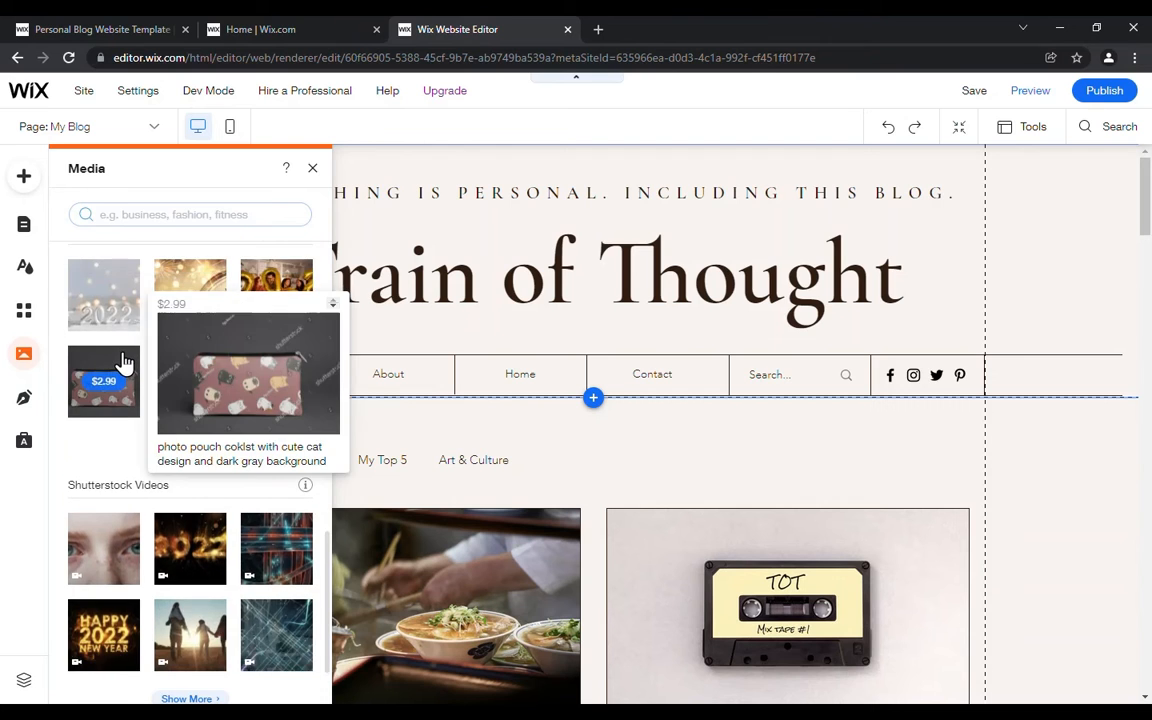
scroll(124, 360, up, 1)
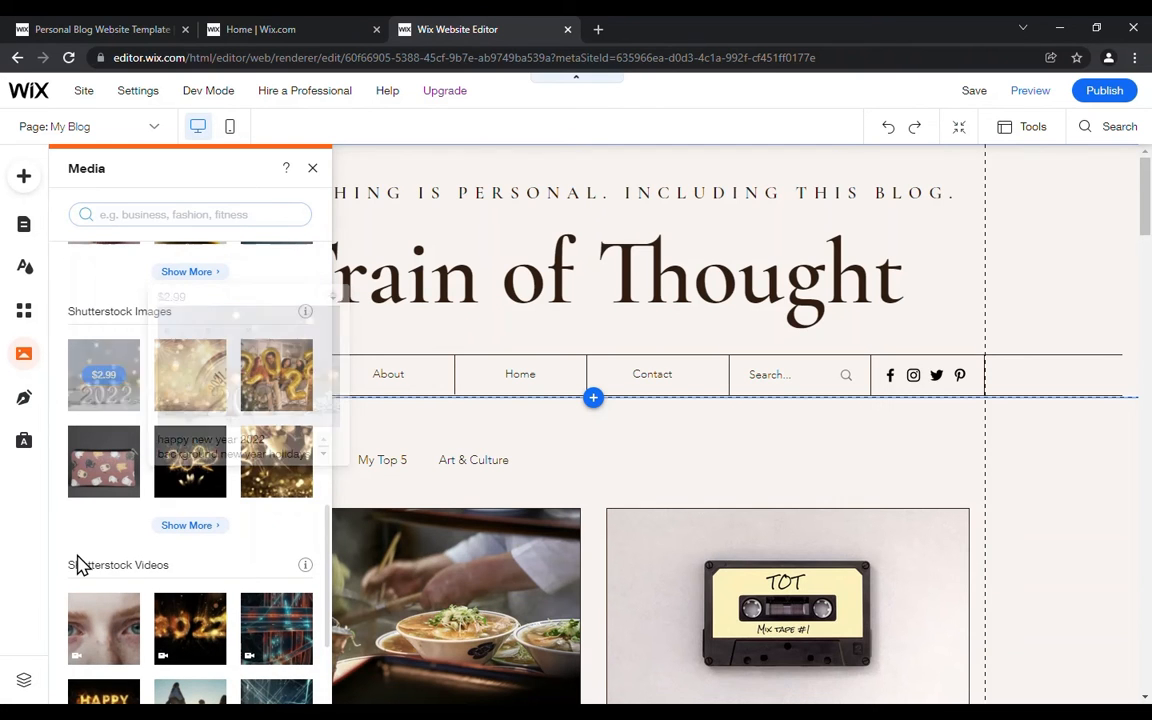
Step: Review the Wix Blog options for blog pages, blog elements and learning resources, ending at the Blog Manager
click(26, 403)
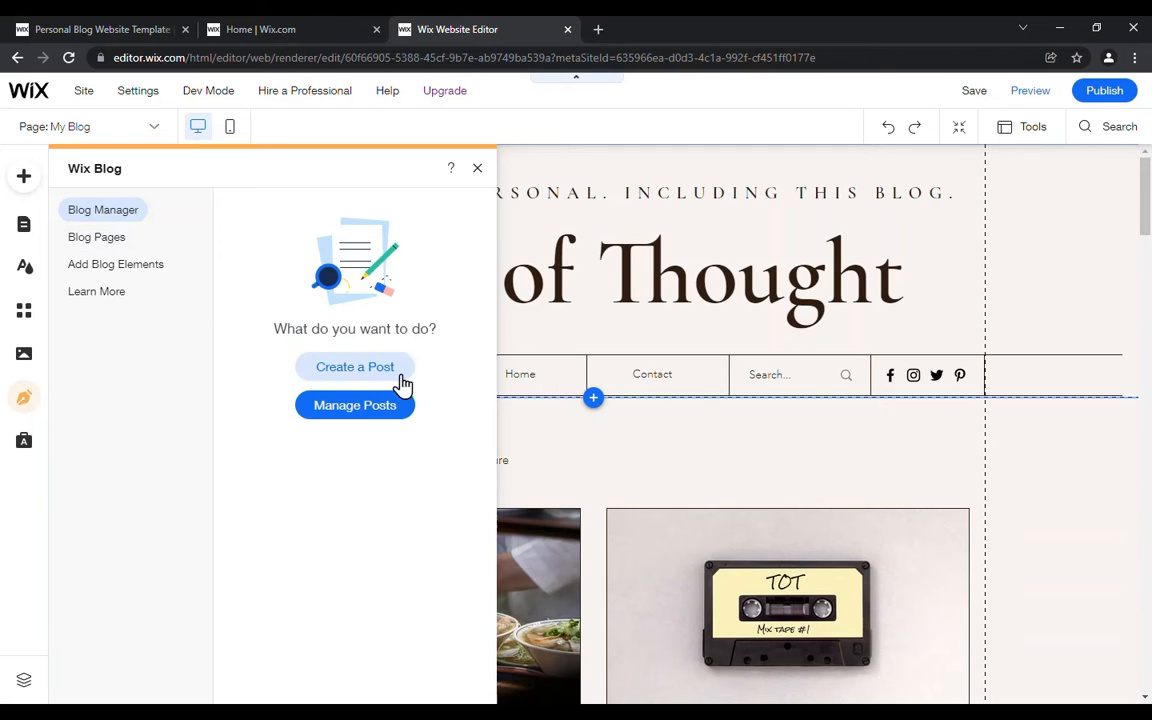
click(96, 241)
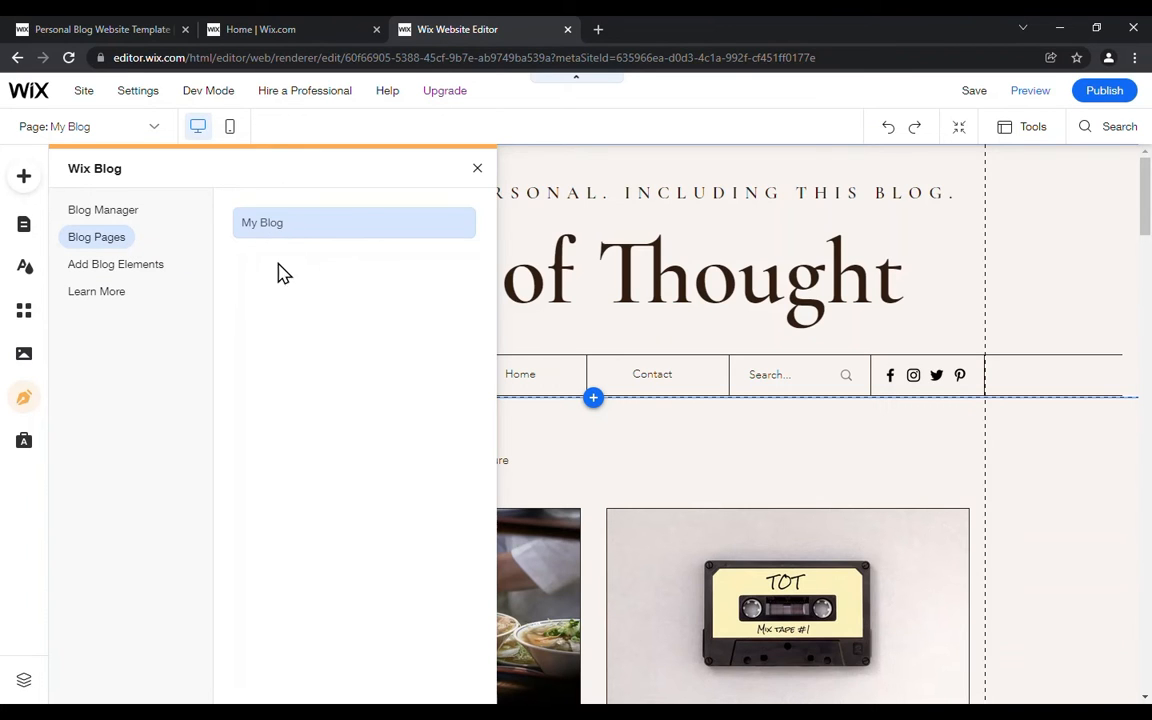
click(145, 262)
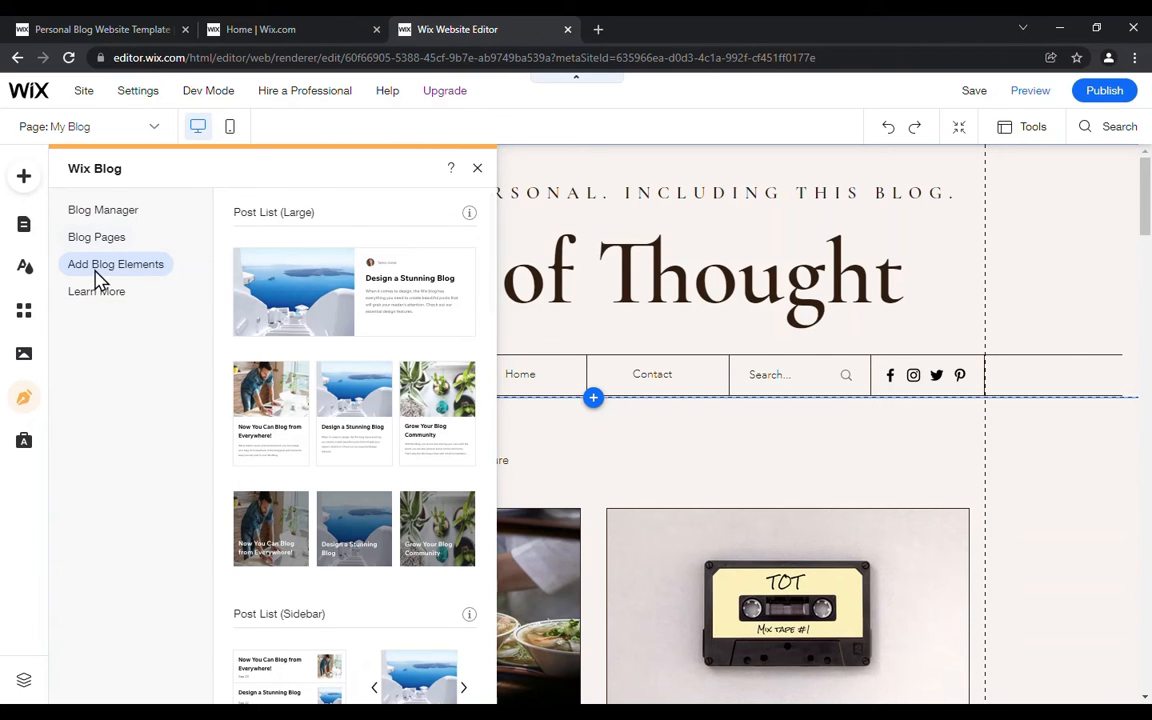
click(90, 302)
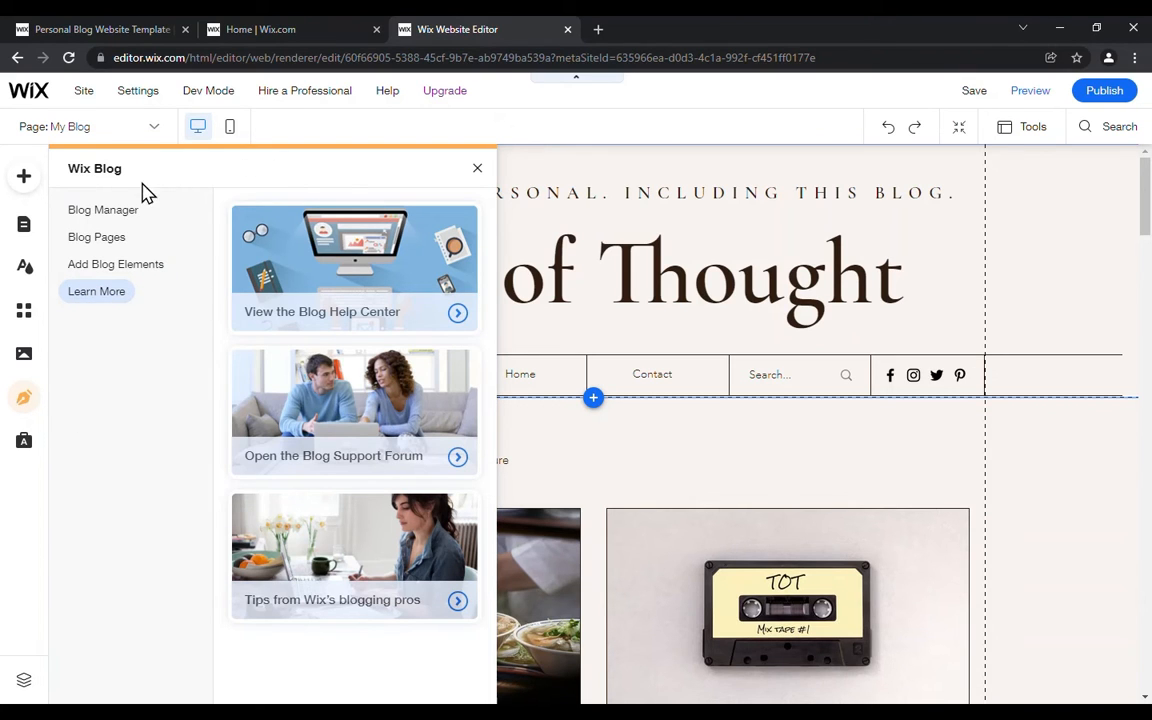
click(122, 210)
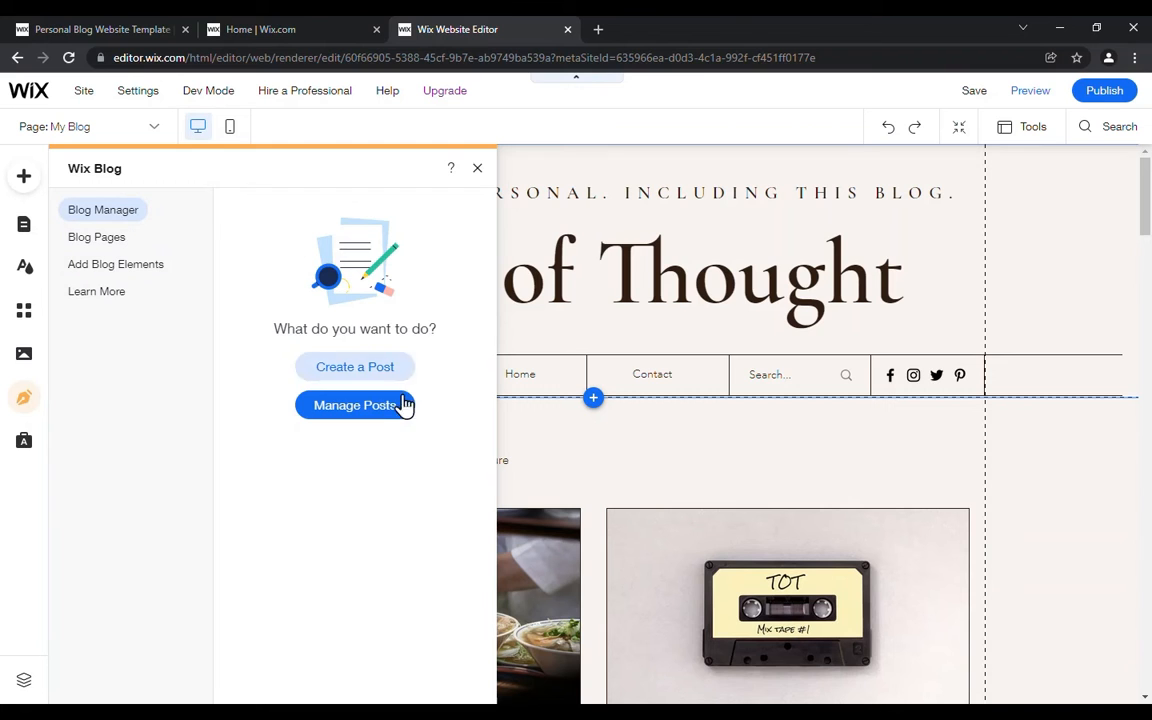
Step: Open the blog's post management dashboard, examine its Drafts and Categories pages, and close it
click(350, 420)
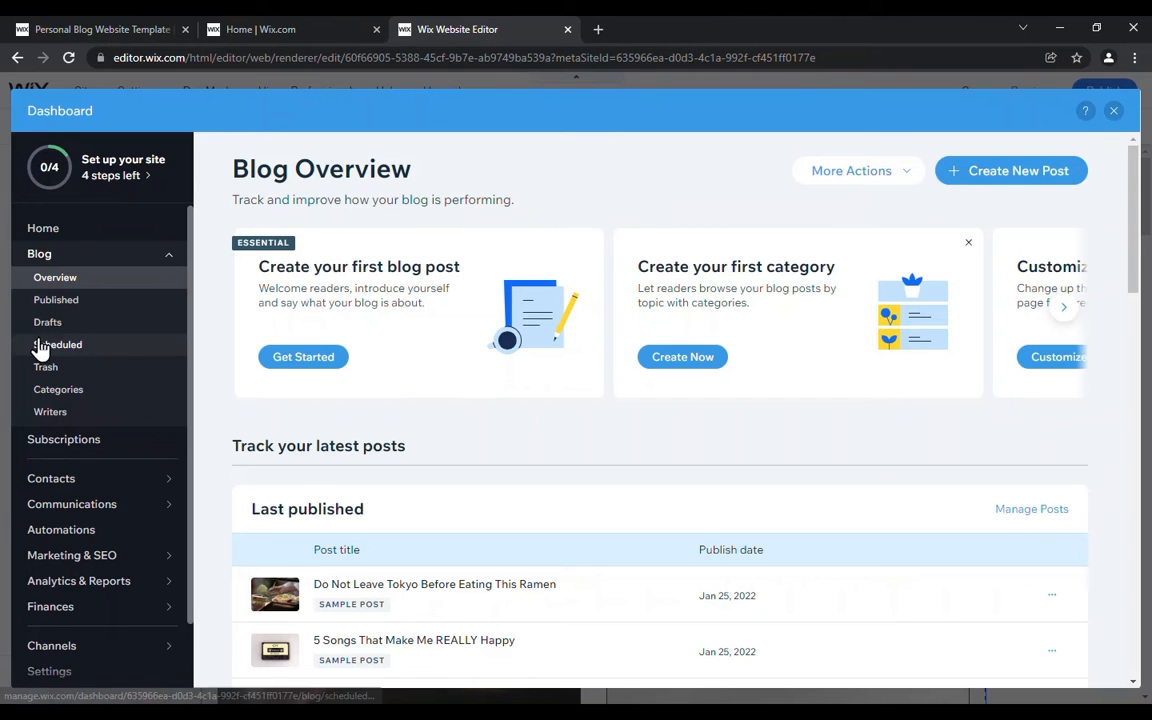
scroll(80, 335, down, 1)
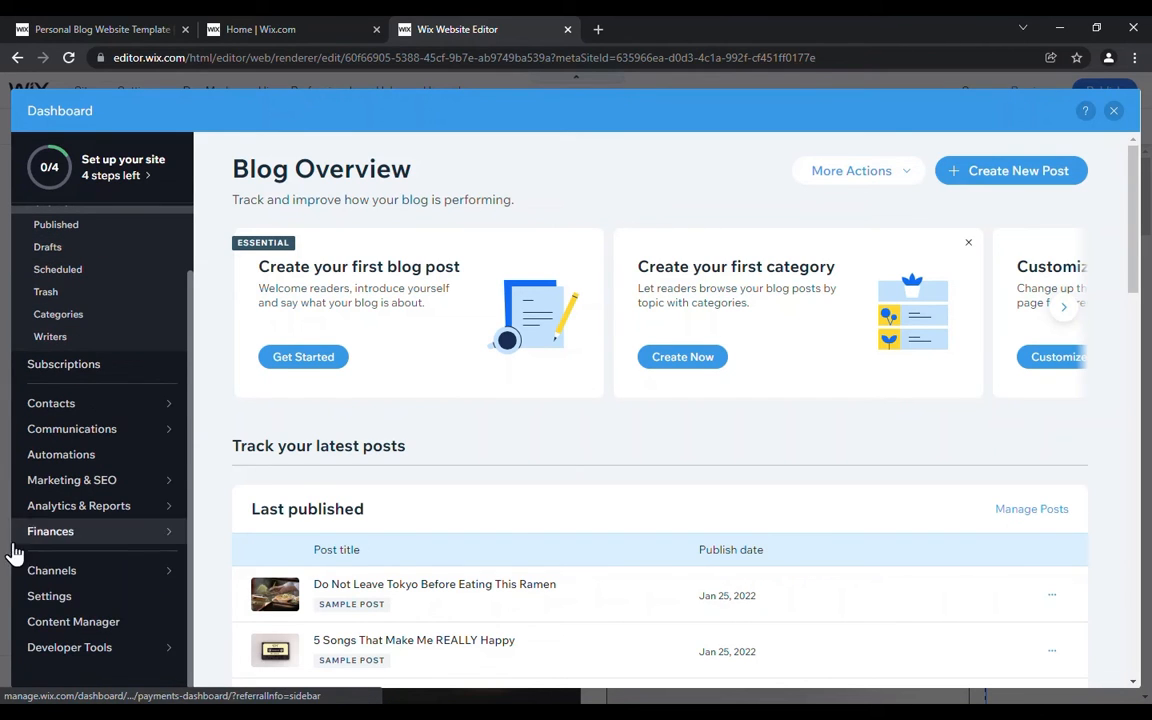
click(57, 248)
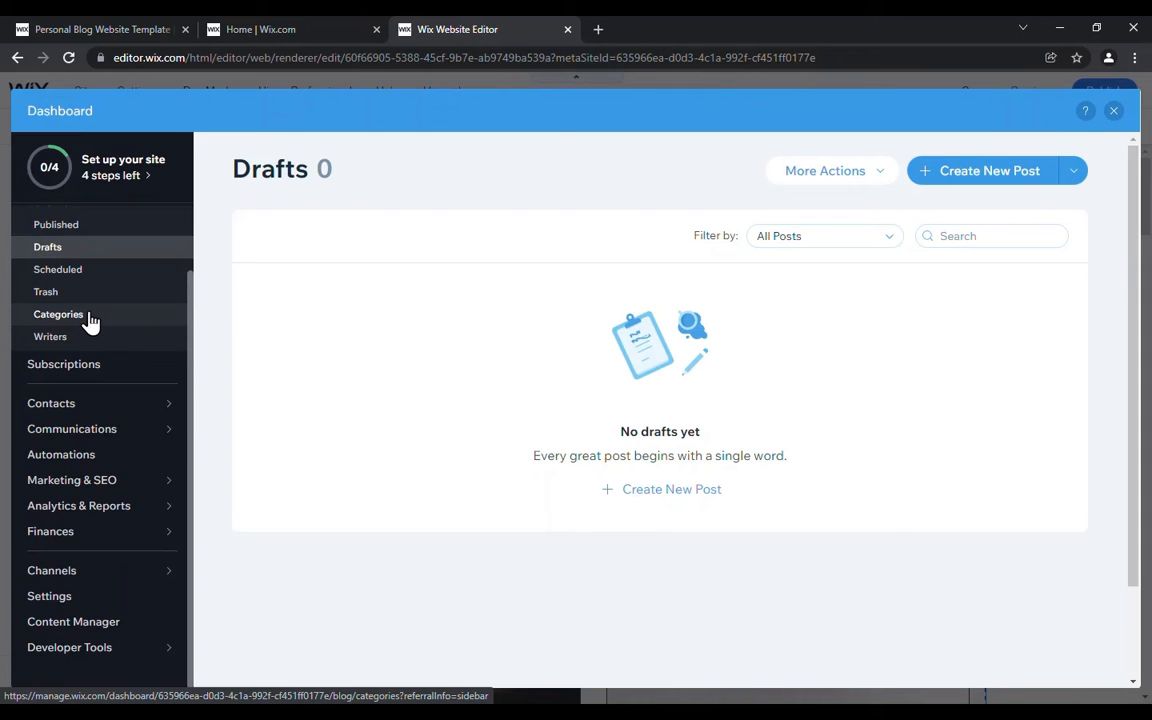
click(89, 318)
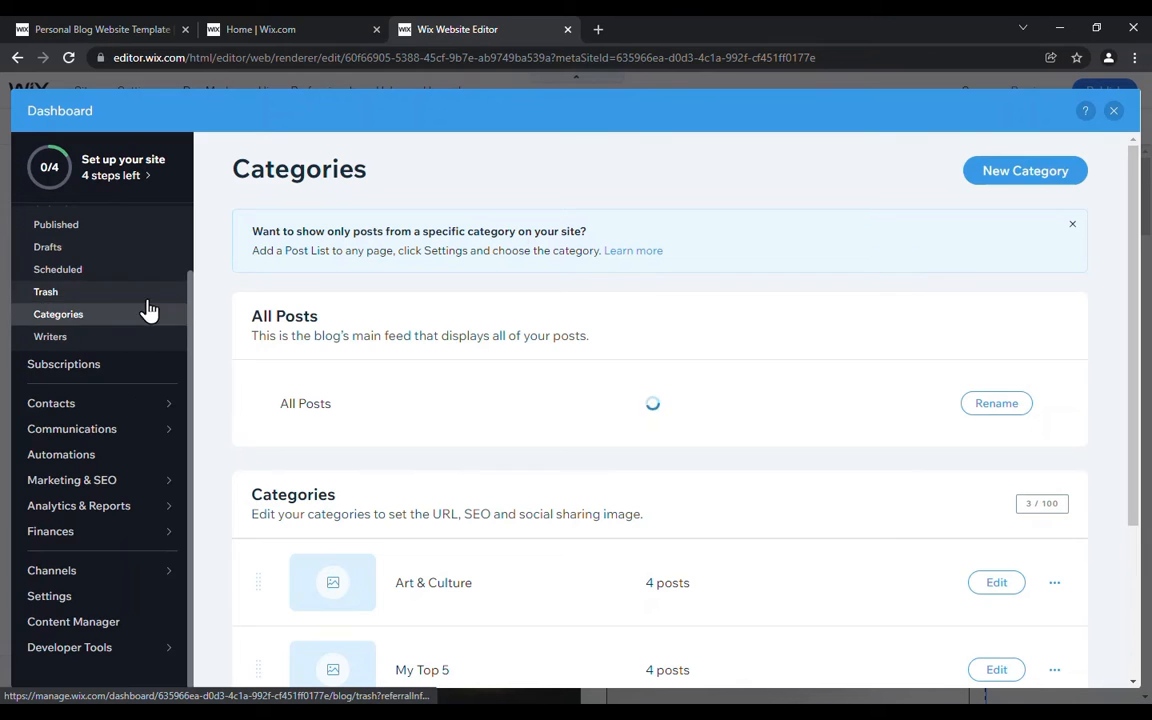
scroll(88, 314, up, 1)
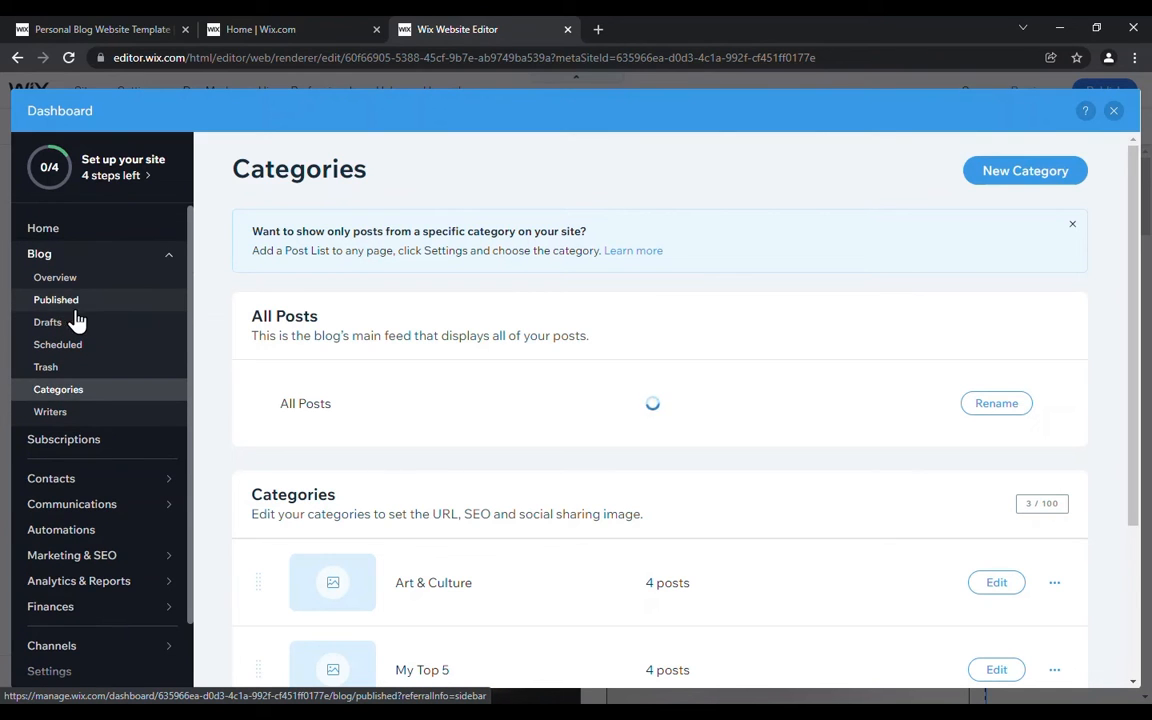
scroll(88, 308, down, 1)
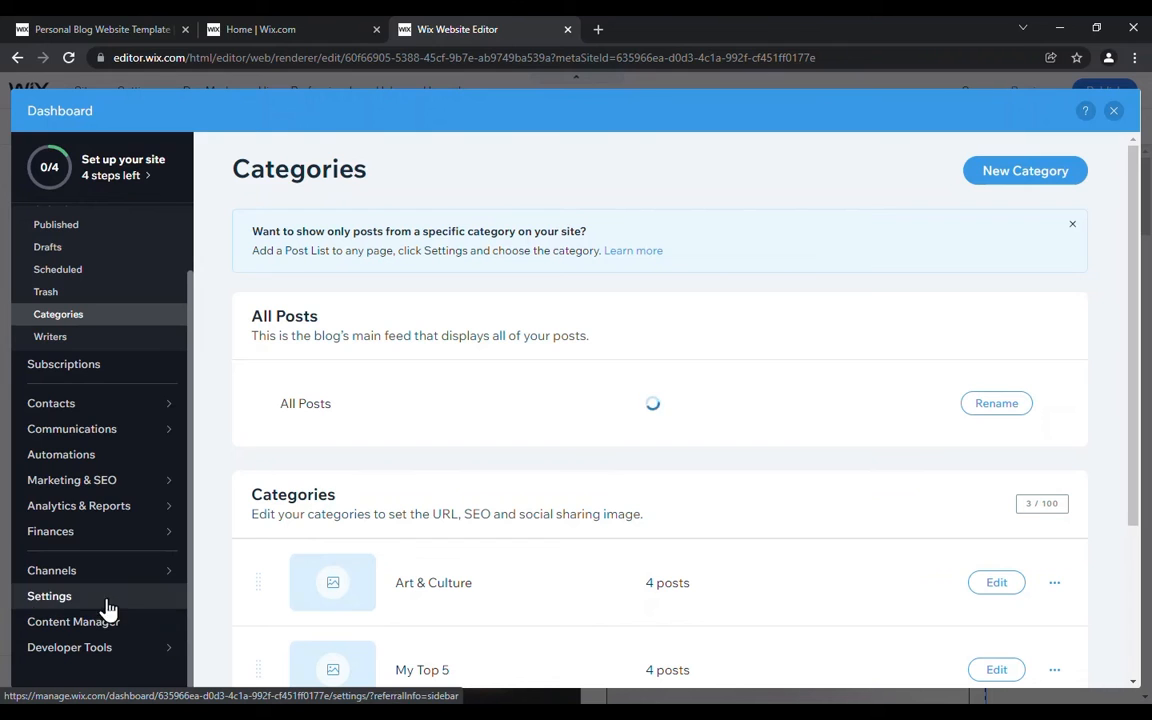
click(1113, 113)
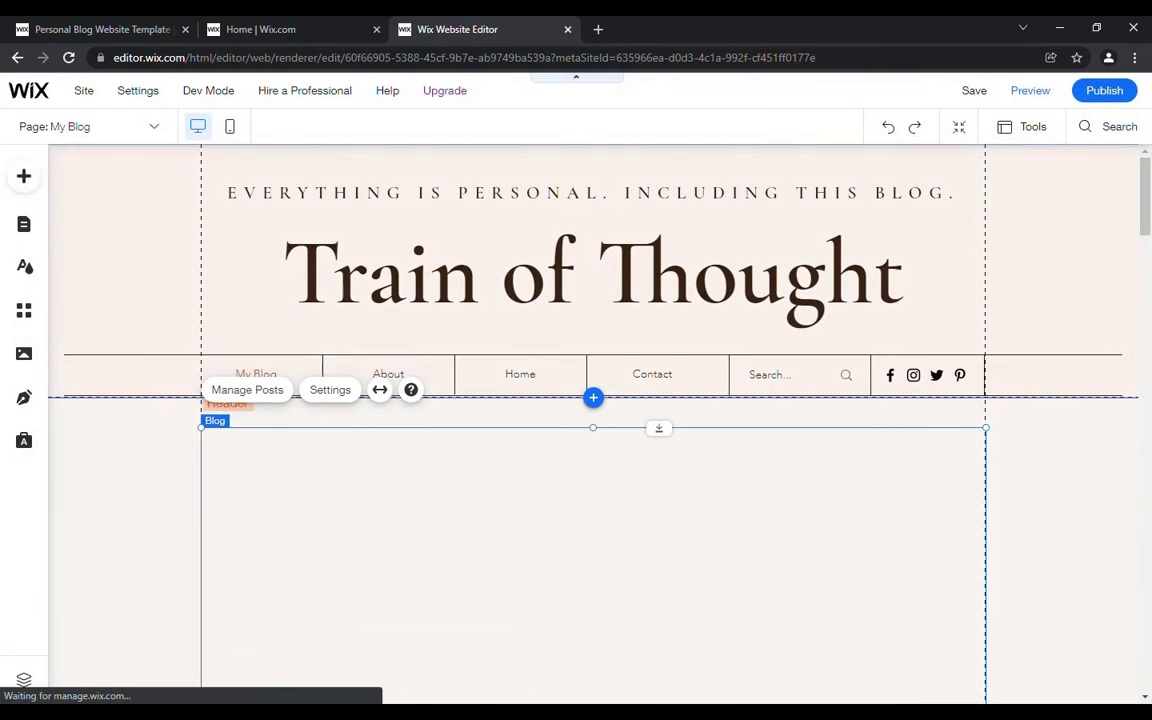
Step: Open Email Marketing from the Ascend business tools, look through the dashboard's marketing, analytics and finance sections, and close the dashboard
click(24, 445)
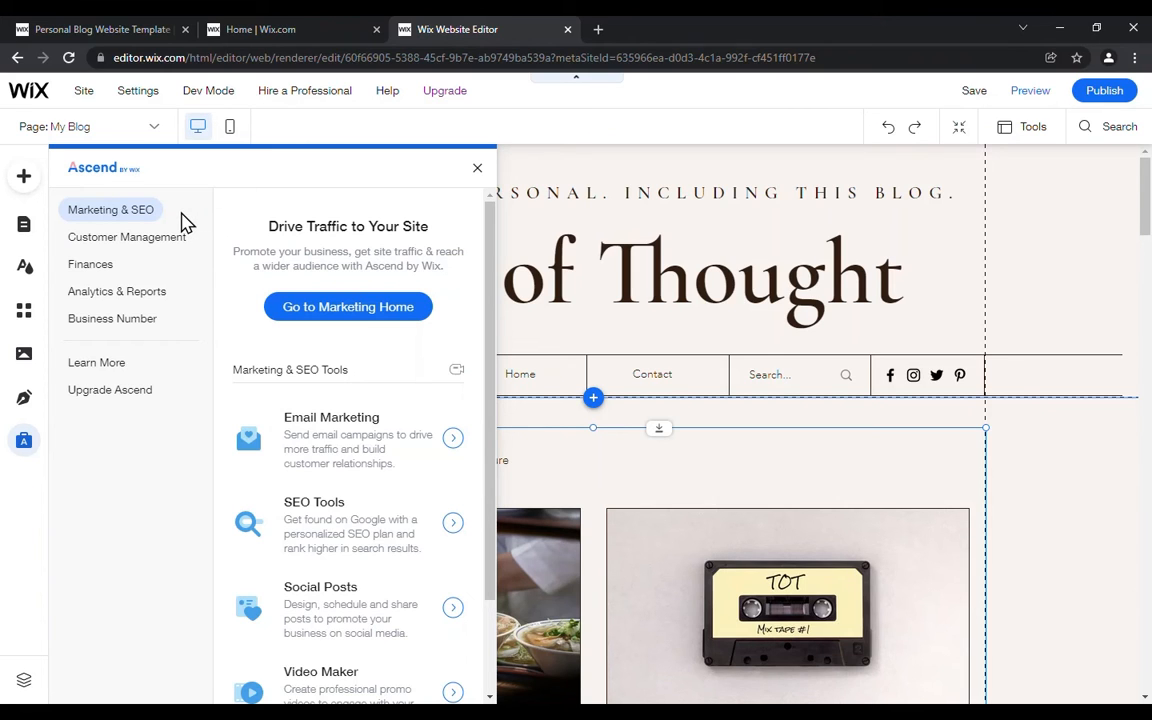
click(360, 450)
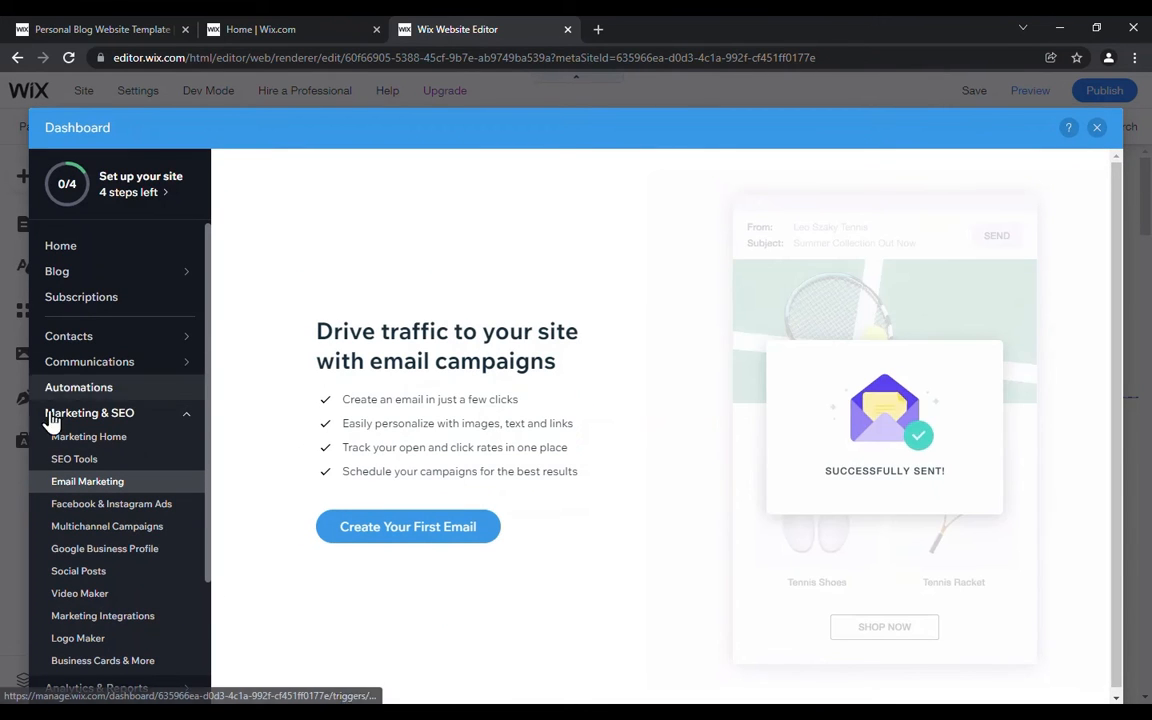
scroll(115, 450, down, 3)
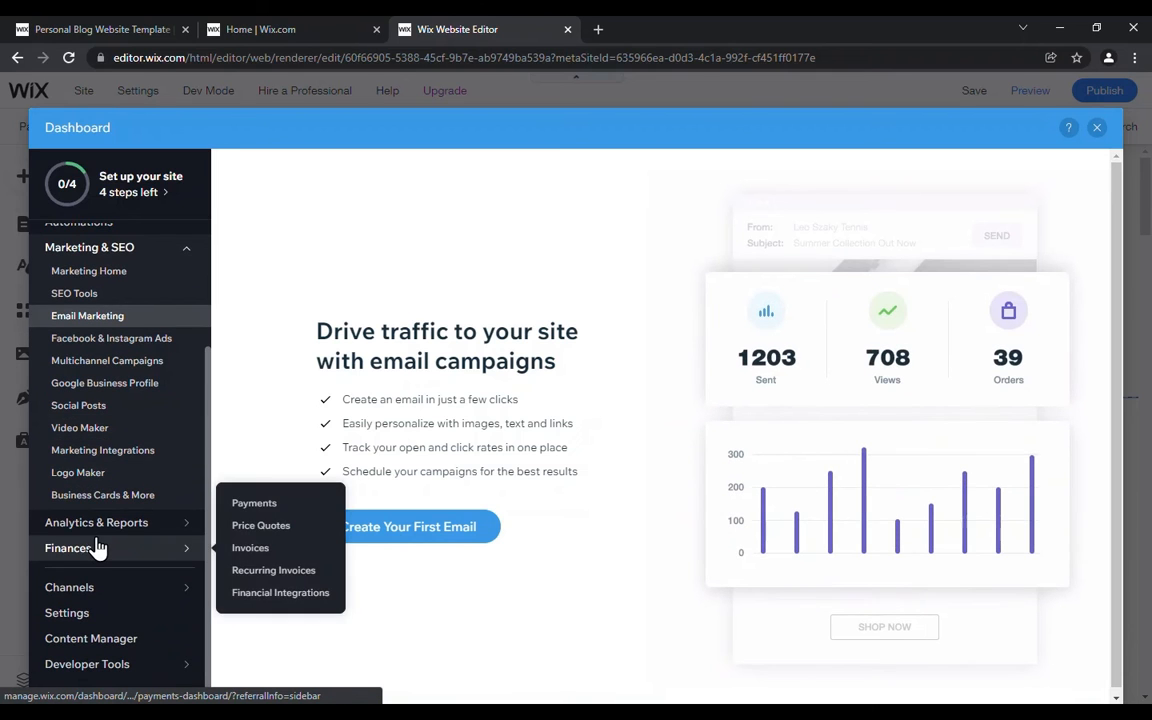
mouse_move(115, 518)
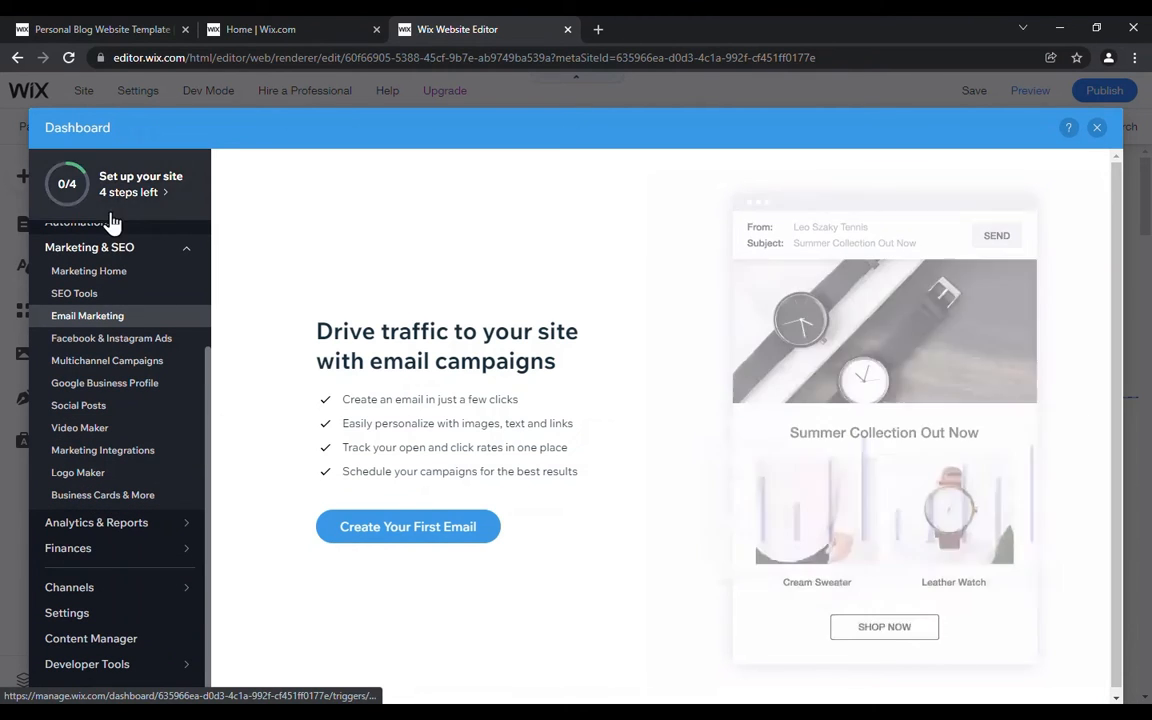
click(1097, 130)
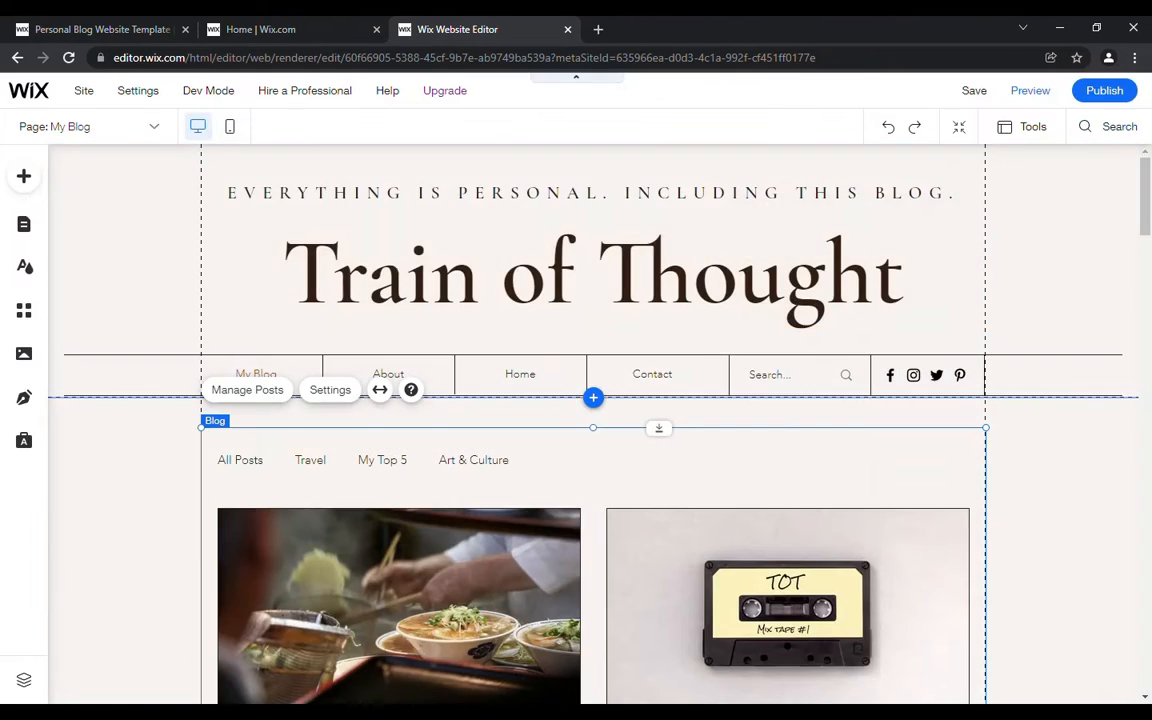
Step: Review Ascend's Marketing & SEO tools, from Email Marketing down to Marketing Integrations, and close the Ascend options
click(26, 444)
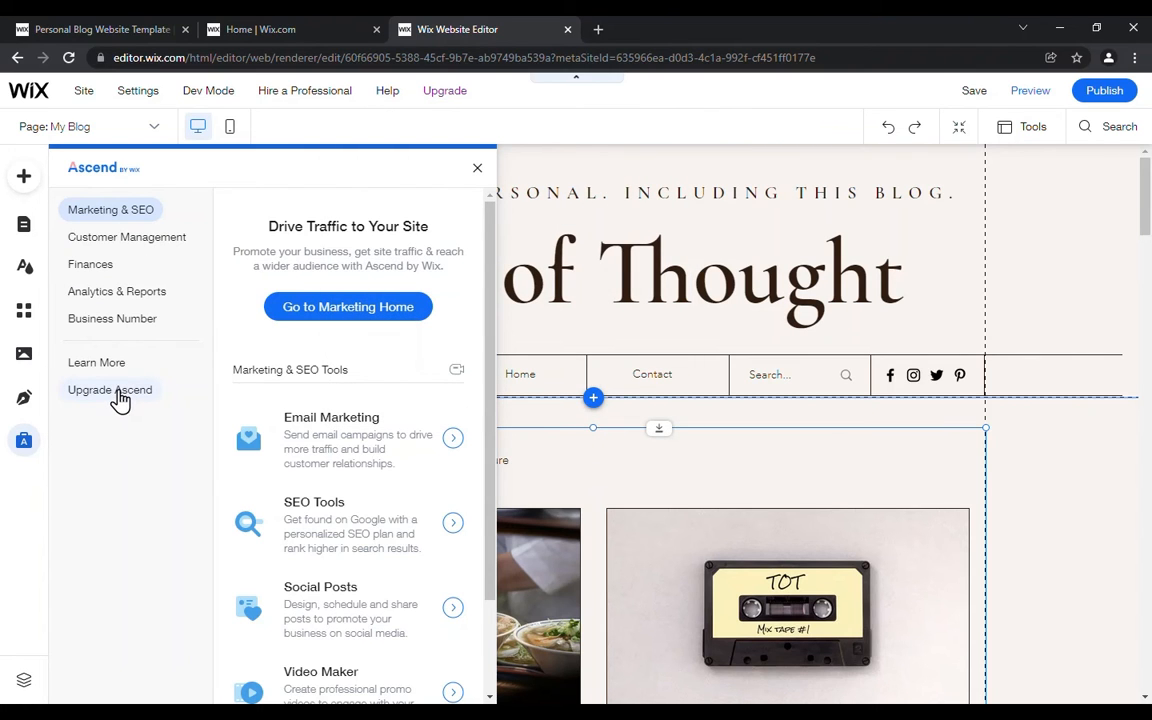
scroll(391, 391, down, 2)
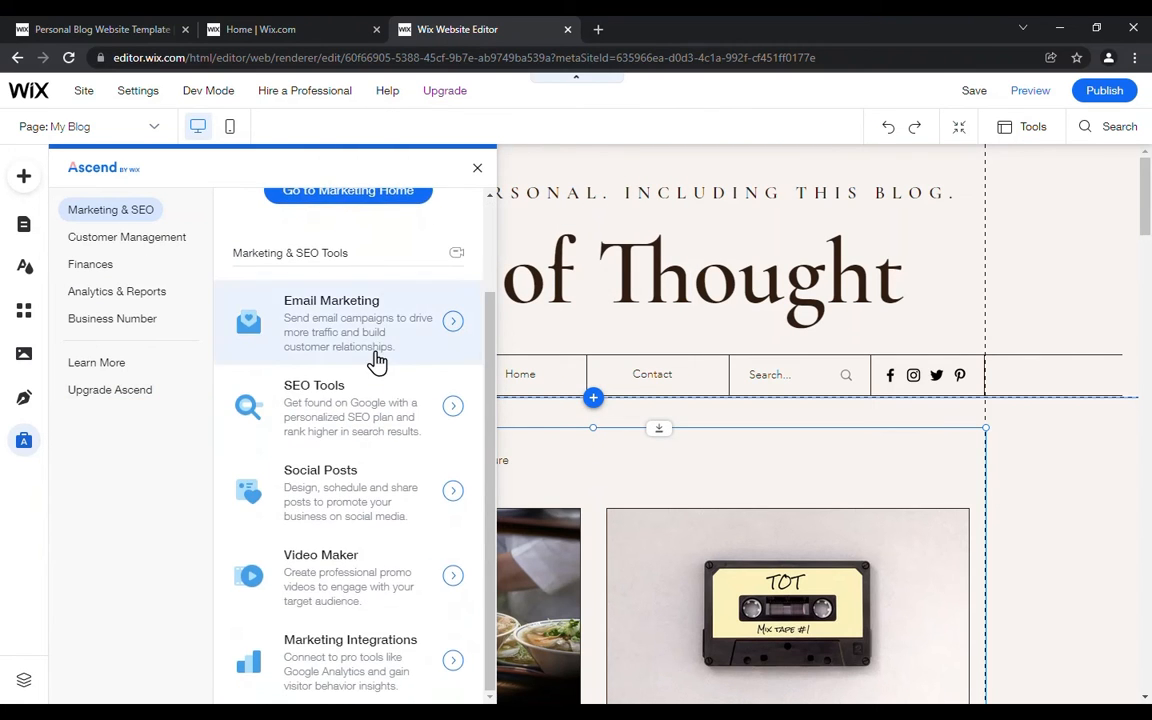
scroll(391, 391, up, 2)
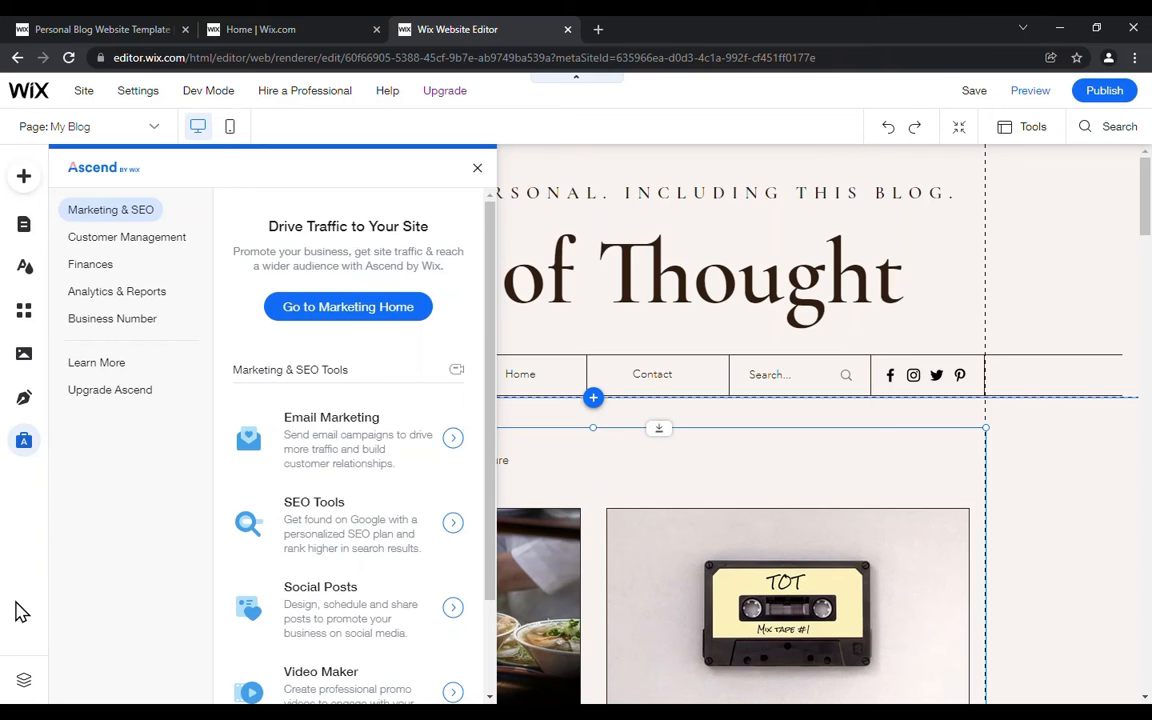
click(24, 684)
click(24, 684)
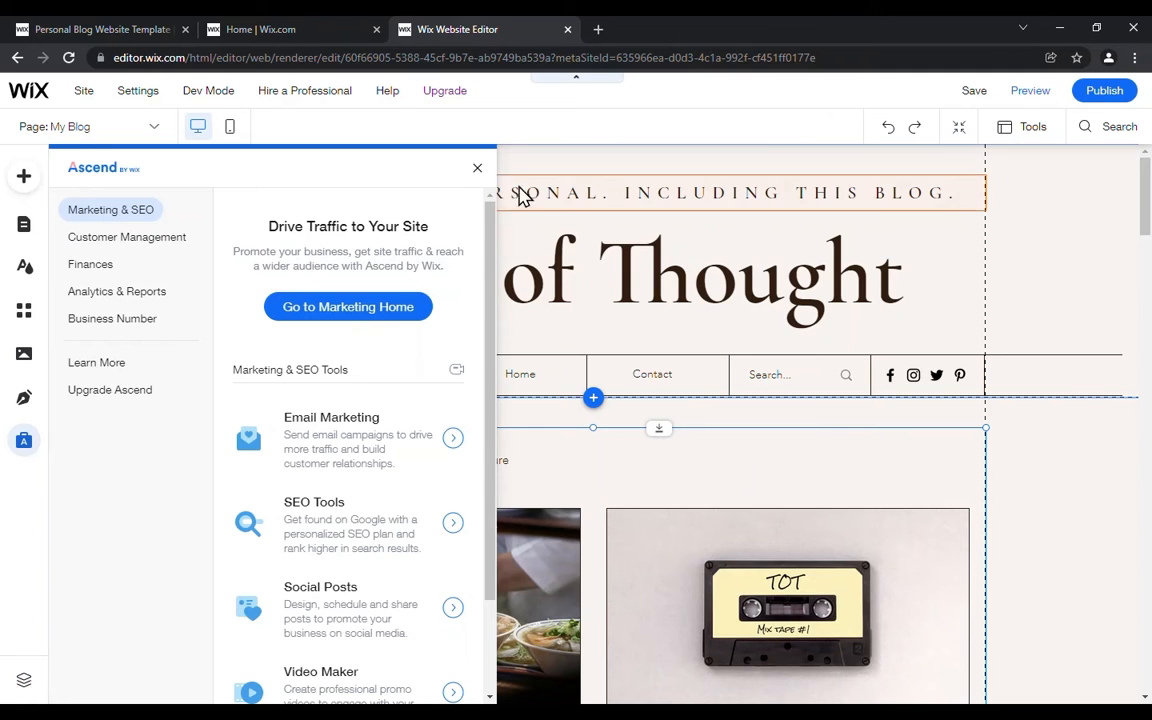
click(478, 170)
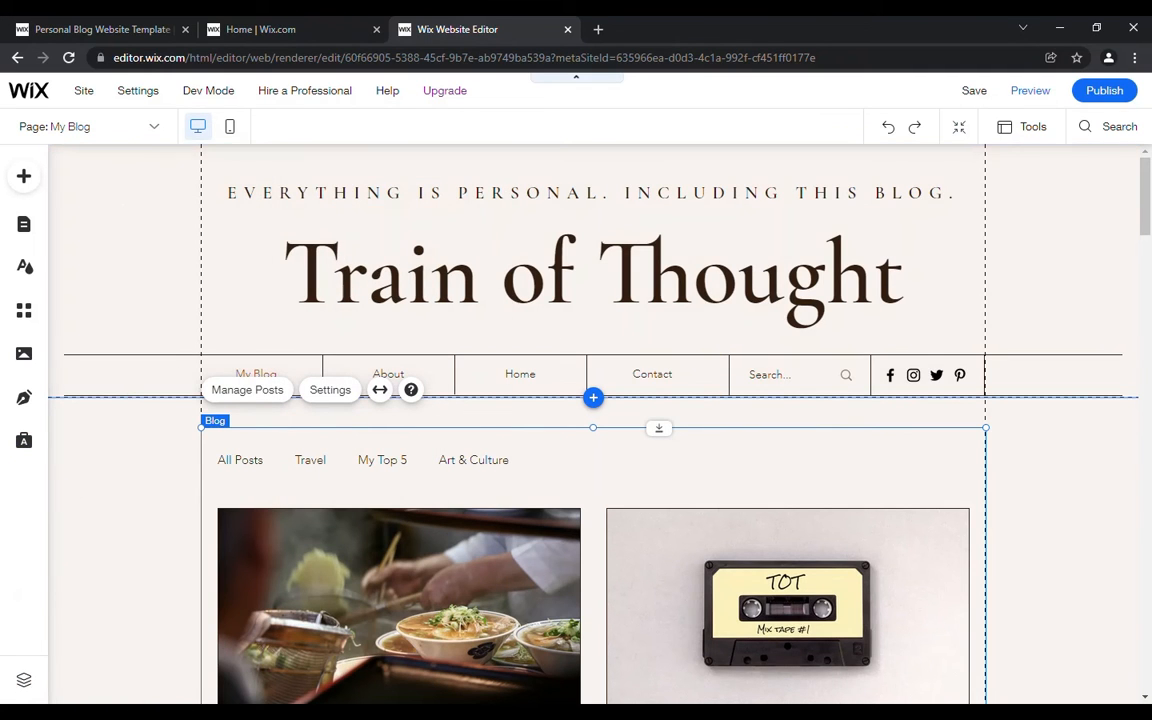
Step: Display the page's layers, locate the header's Wix Site Search and vertical Line elements, and move the layer list clear of them
click(24, 682)
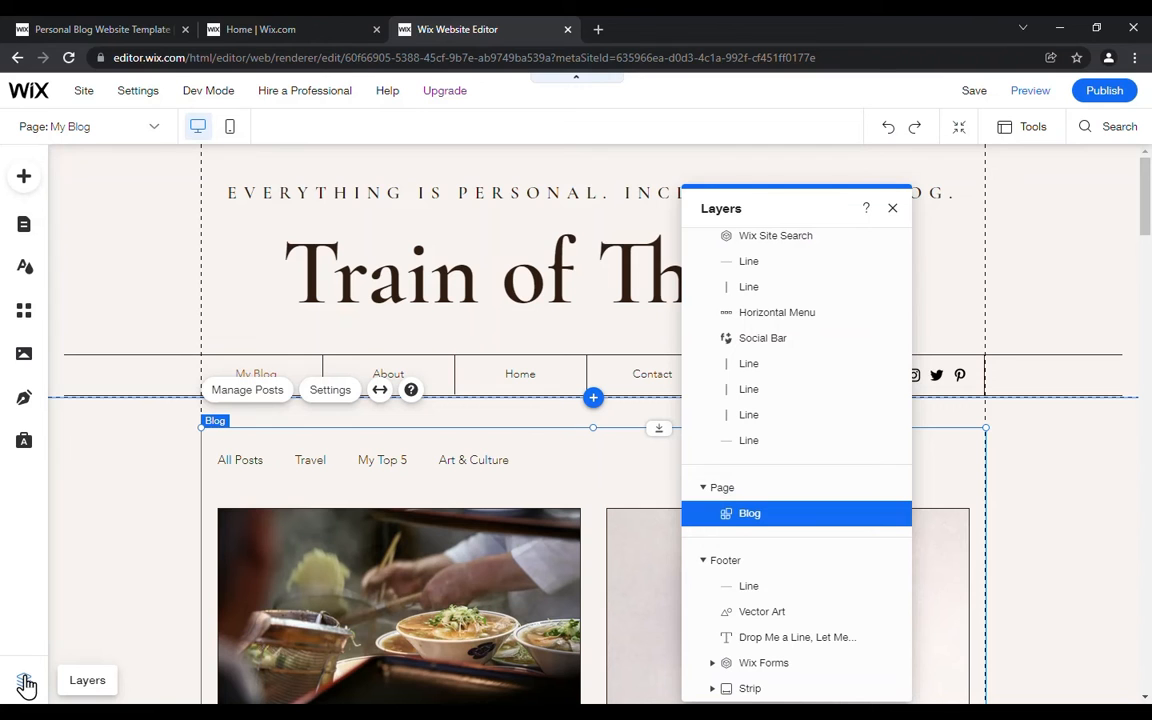
click(808, 240)
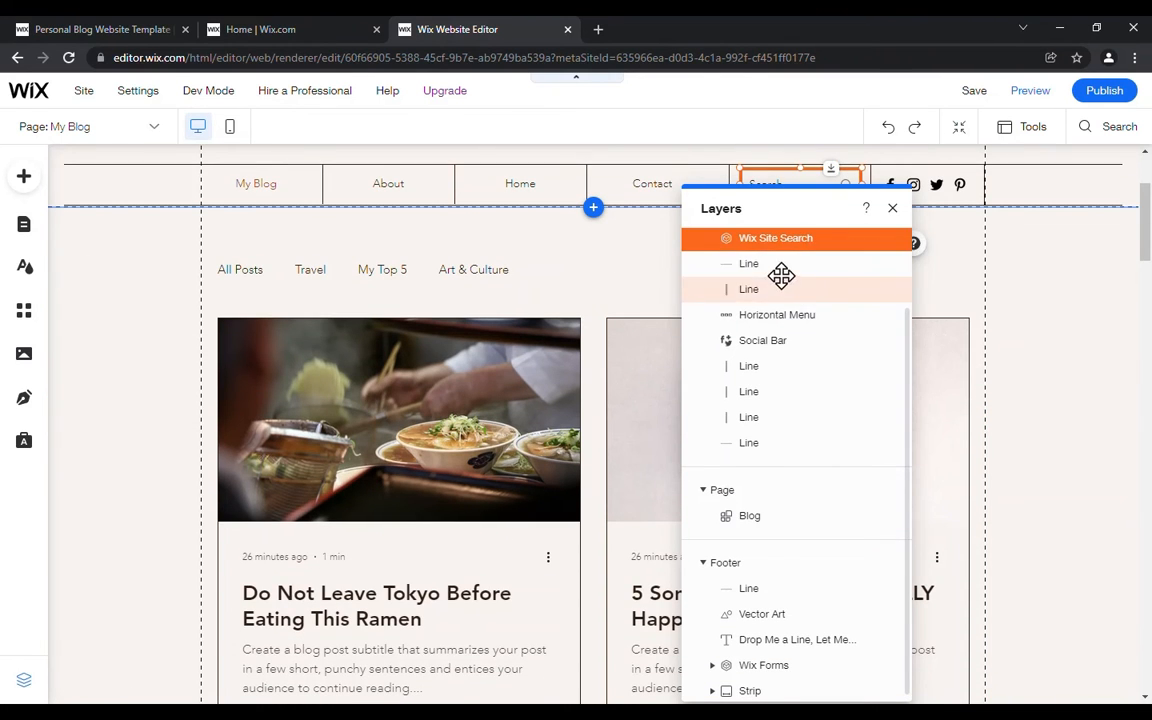
scroll(780, 285, up, 2)
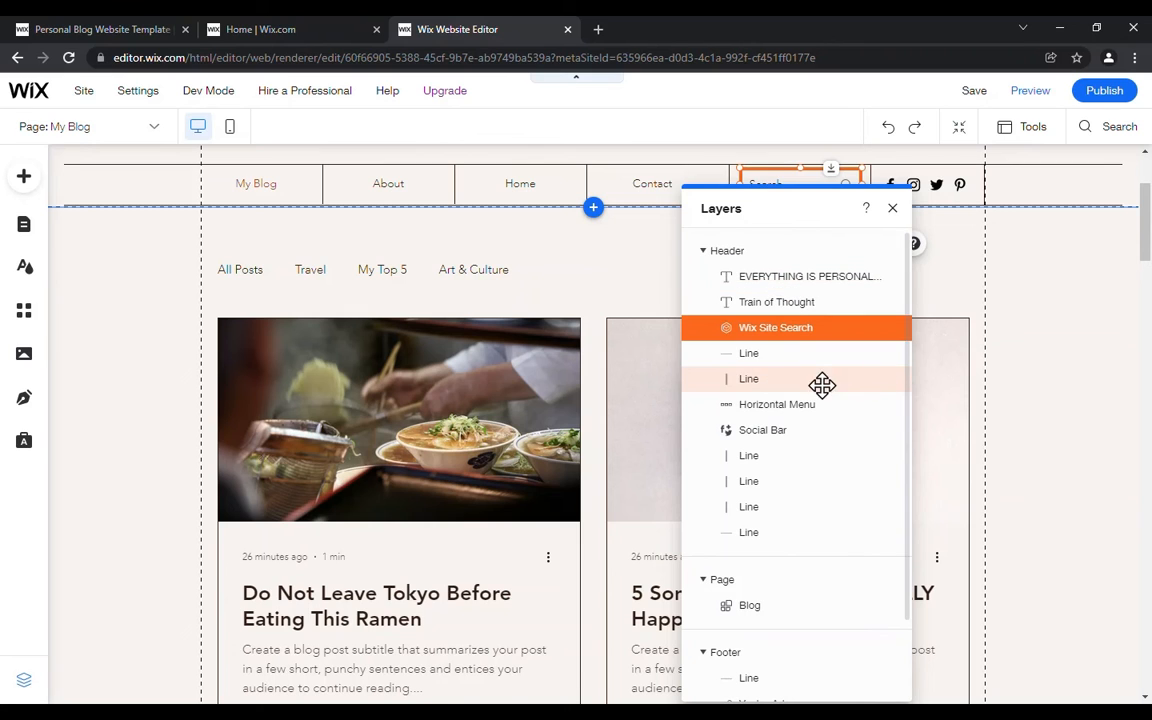
click(757, 514)
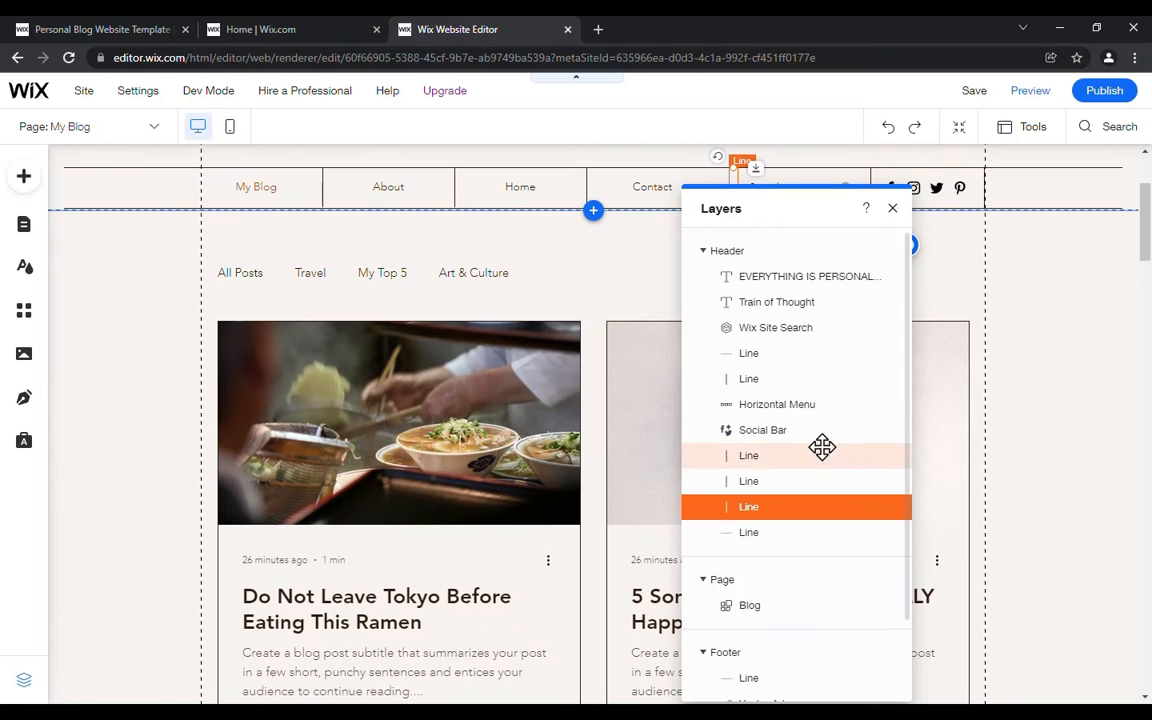
click(754, 485)
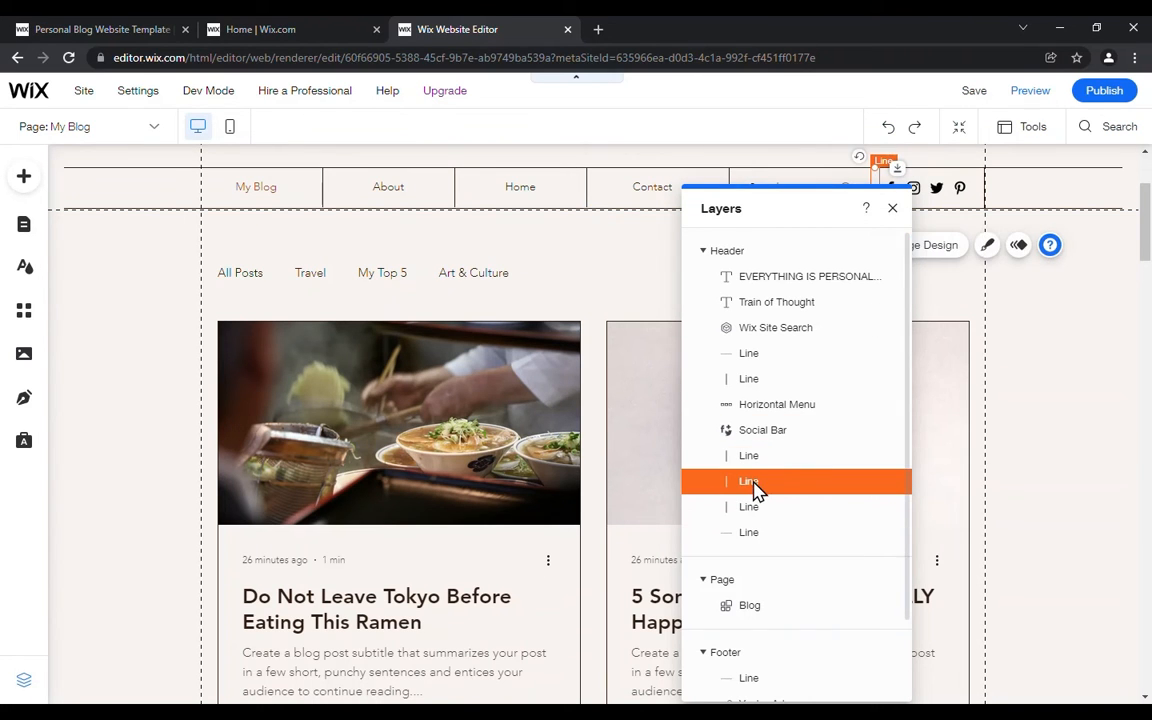
drag(782, 197, 268, 188)
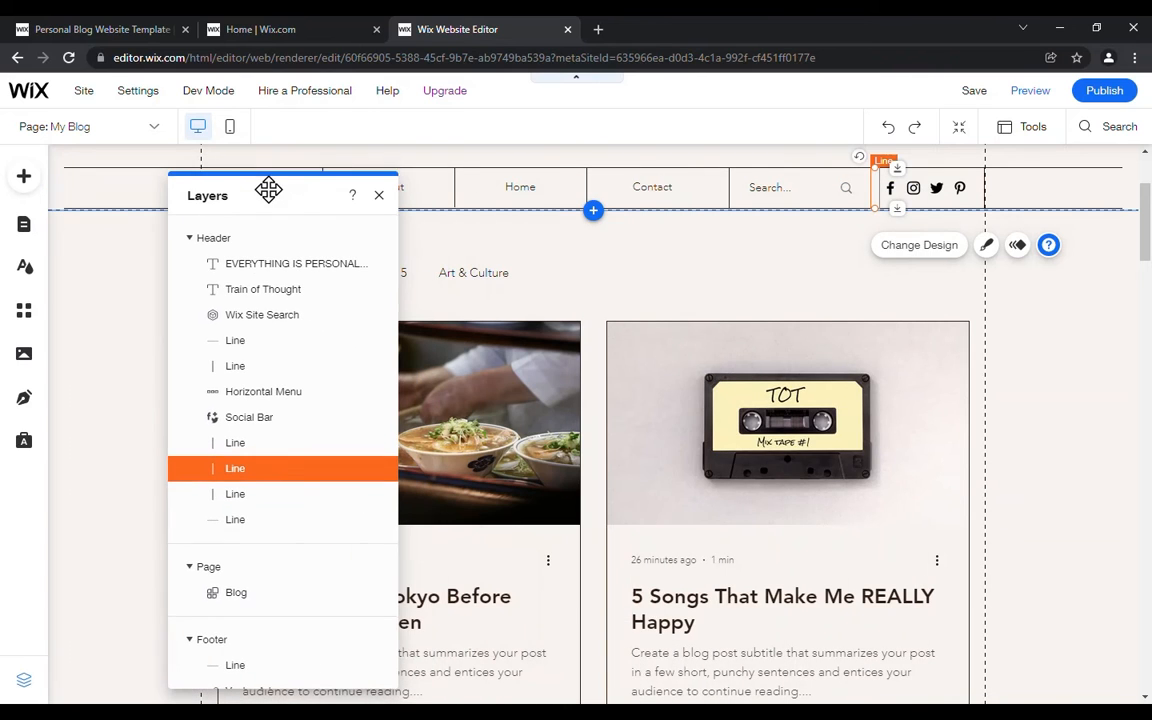
click(265, 496)
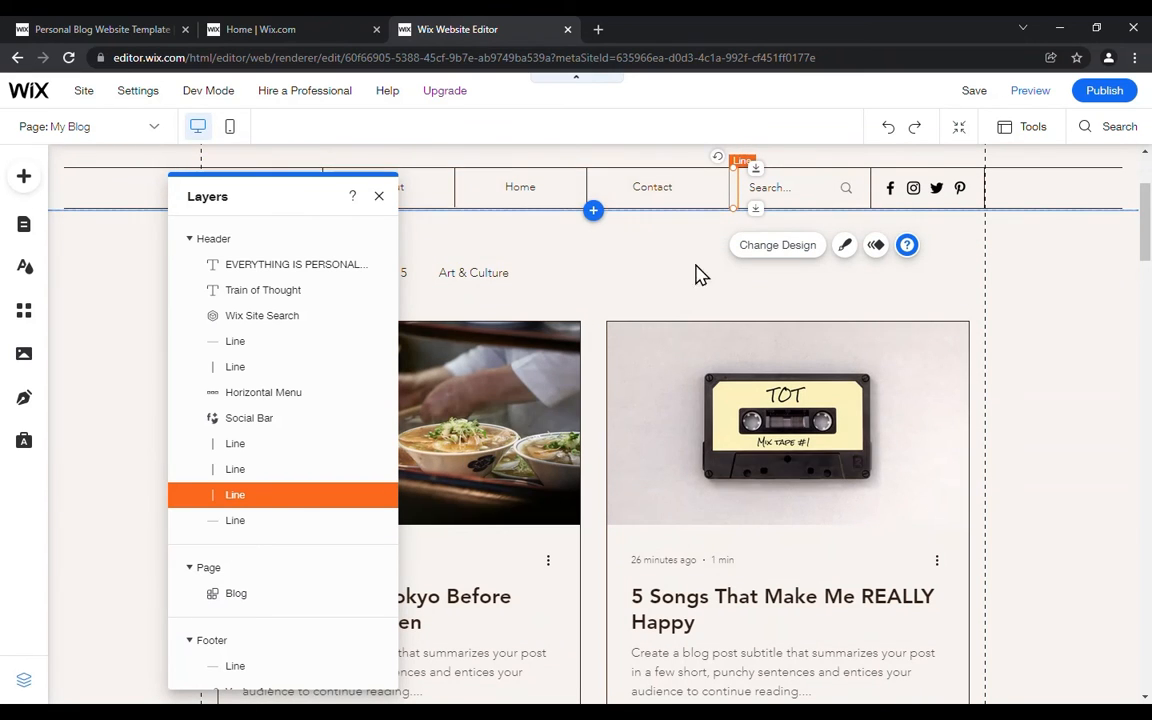
click(263, 472)
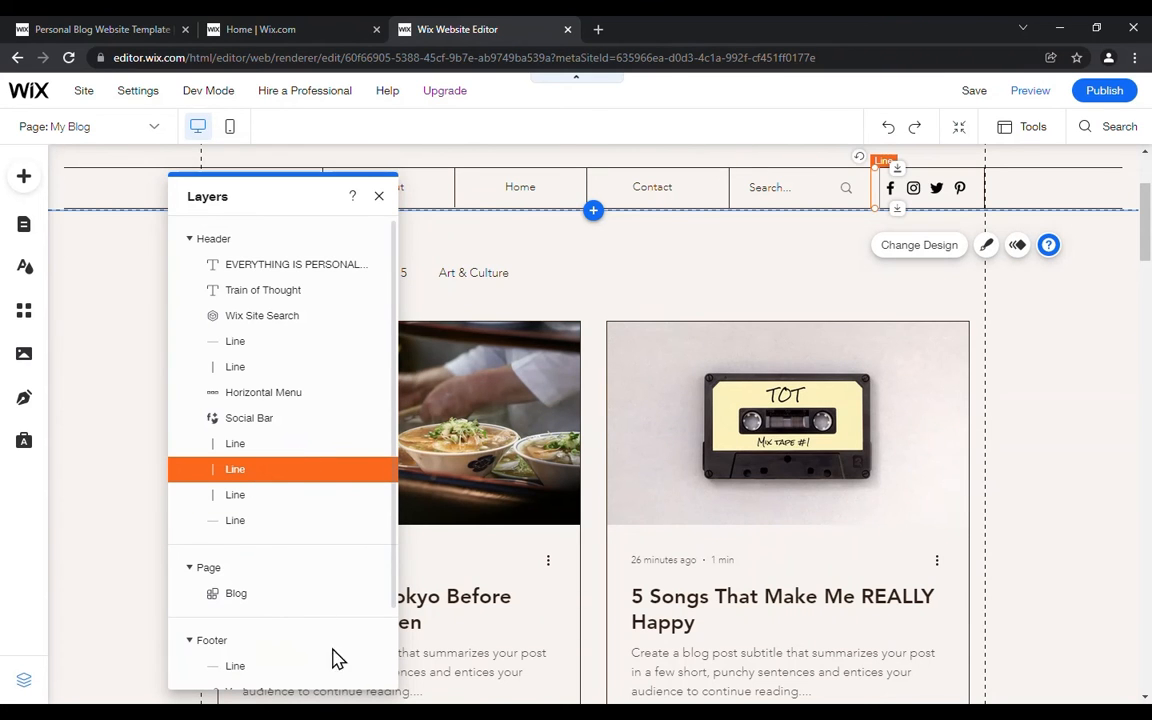
Step: Locate the page's Blog layer and the footer's Vector Art, close the layer list and return to the page header
click(252, 593)
scroll(268, 470, down, 2)
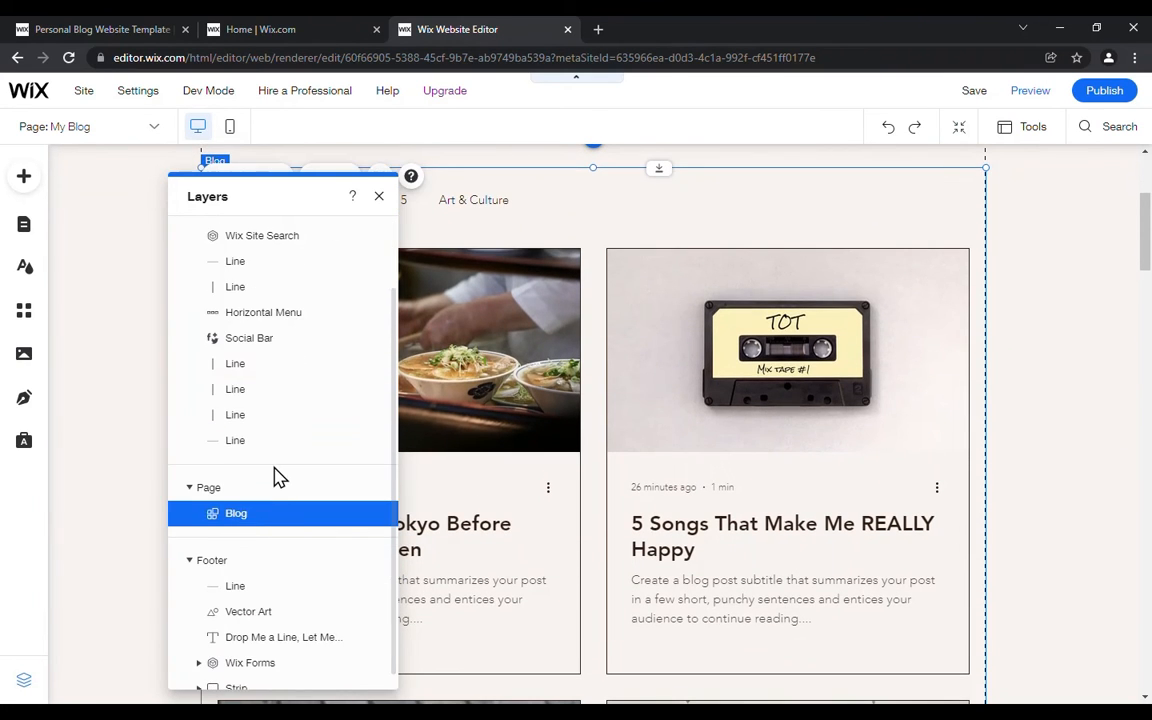
click(250, 601)
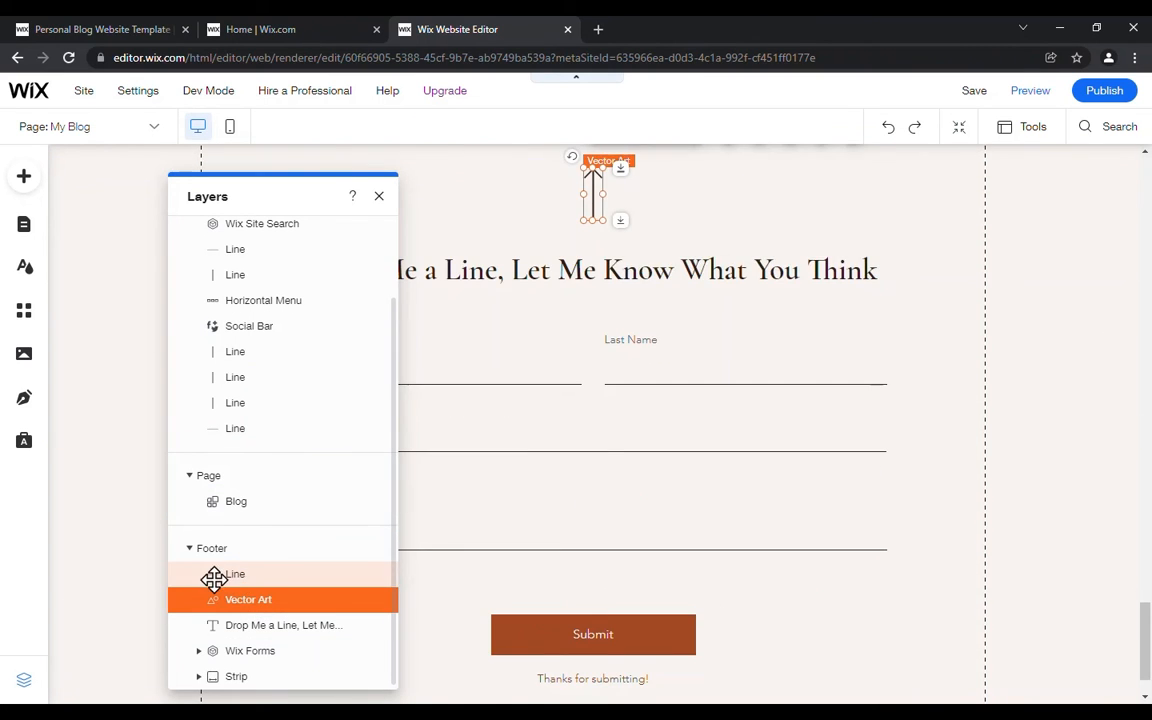
scroll(620, 445, up, 2)
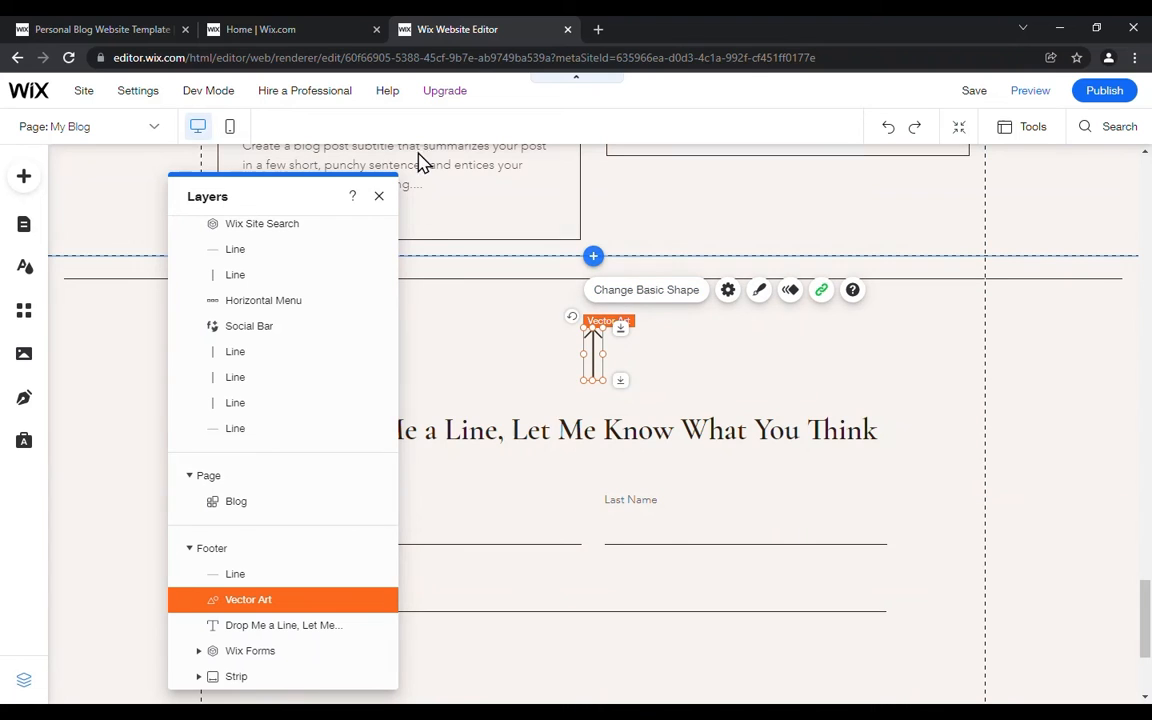
click(380, 201)
scroll(1055, 465, up, 3)
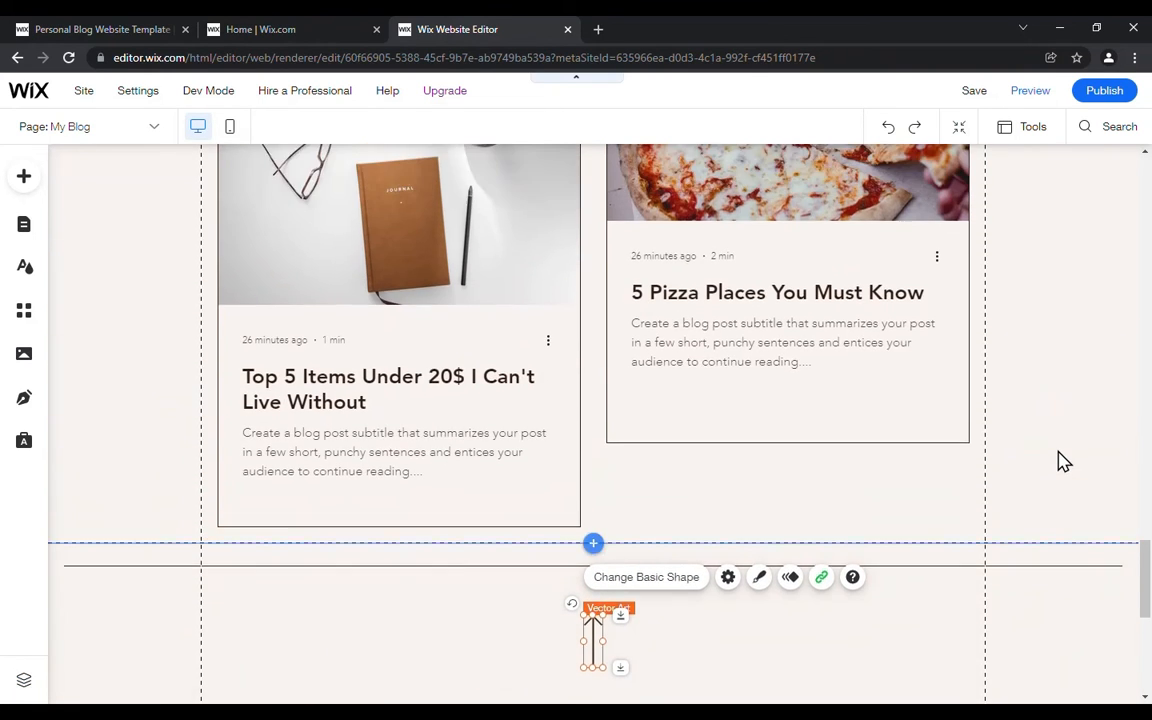
scroll(1063, 462, up, 10)
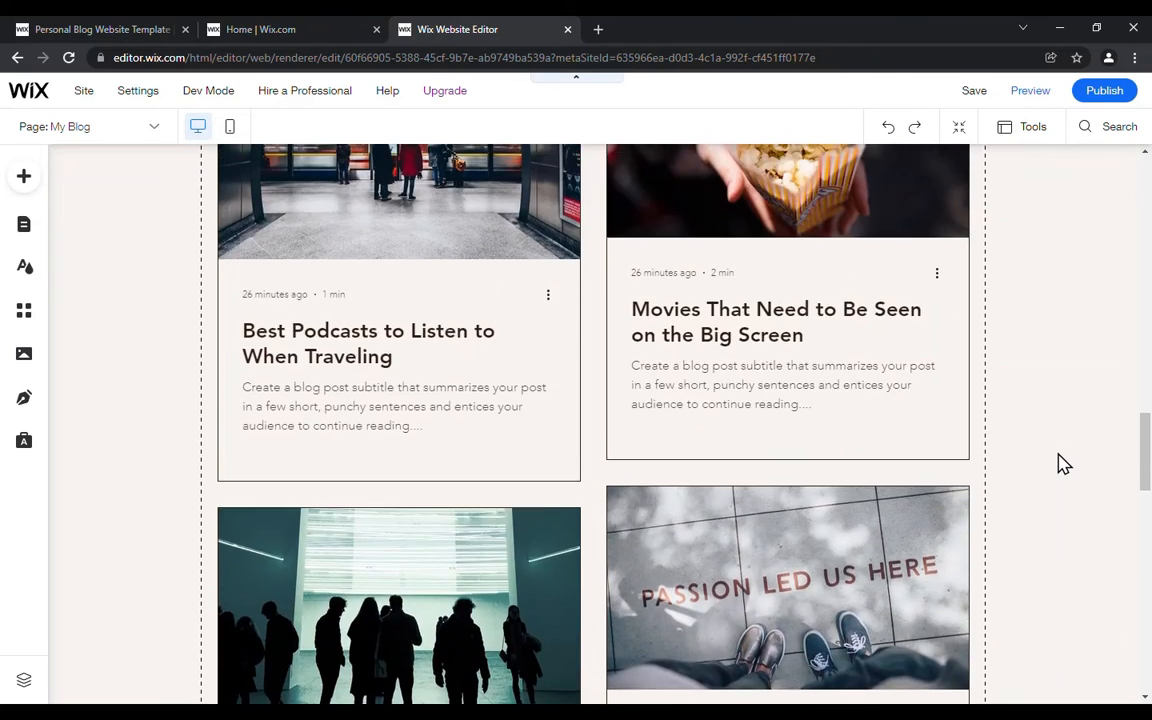
scroll(1063, 462, up, 10)
scroll(1063, 467, up, 9)
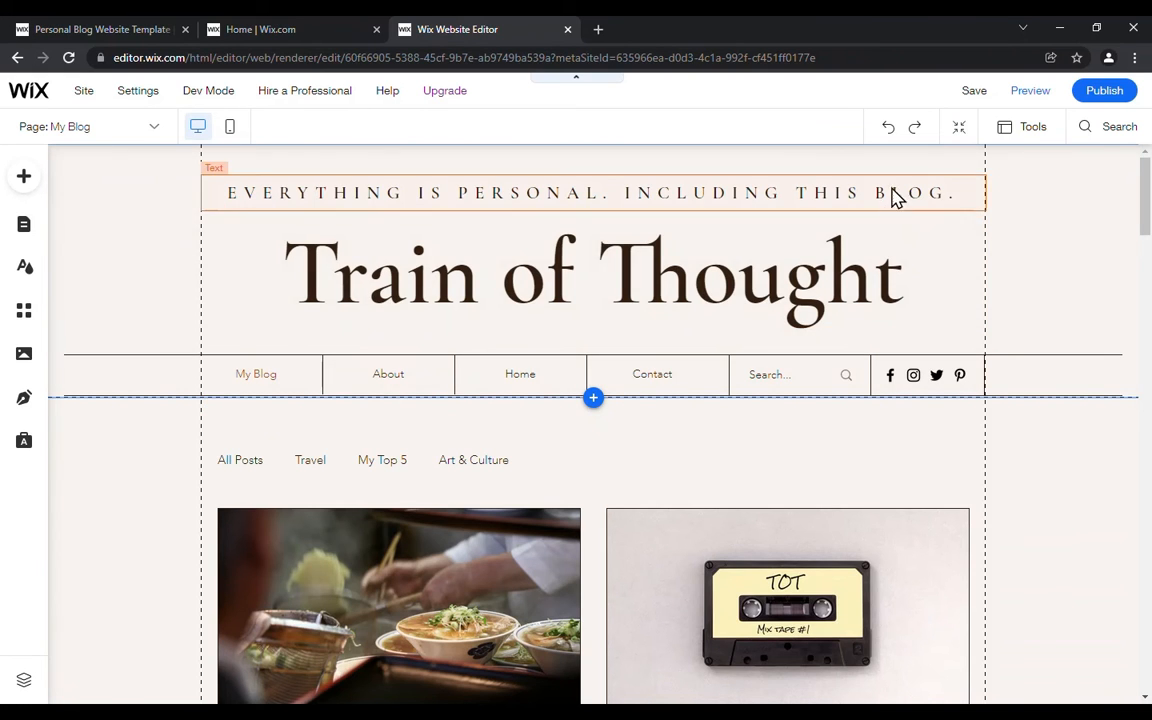
Step: Save the site twice, keeping the proposed domain and dismissing the save dialog each time
mouse_move(972, 93)
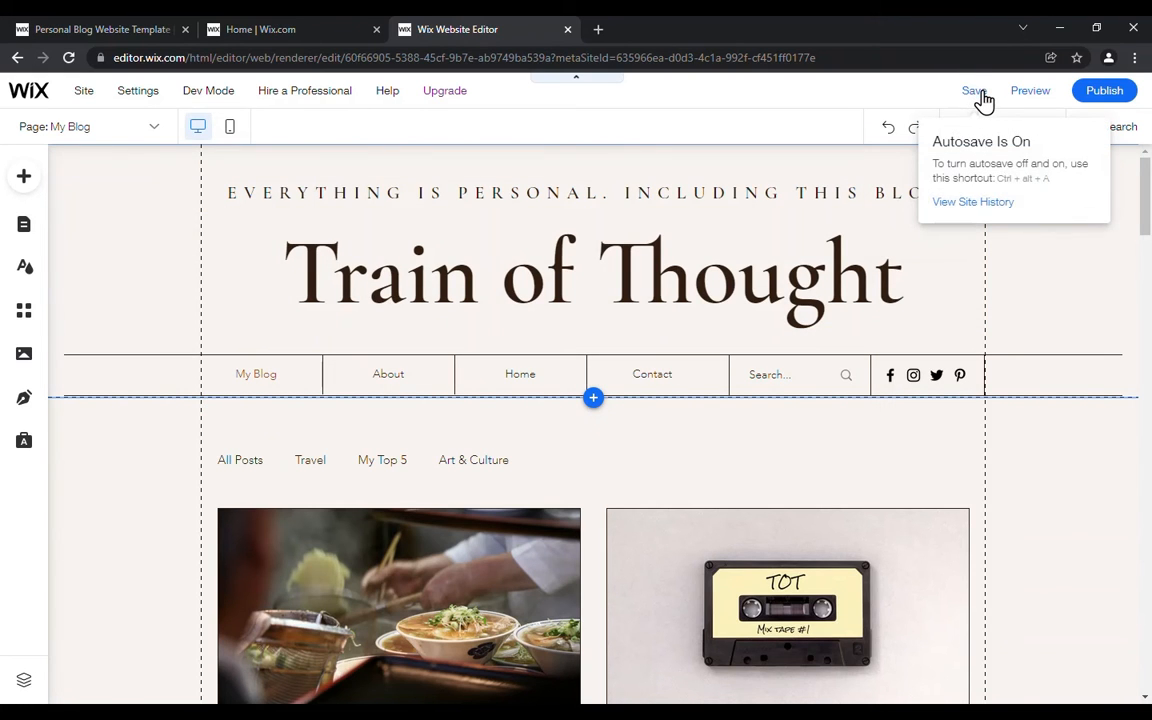
click(975, 92)
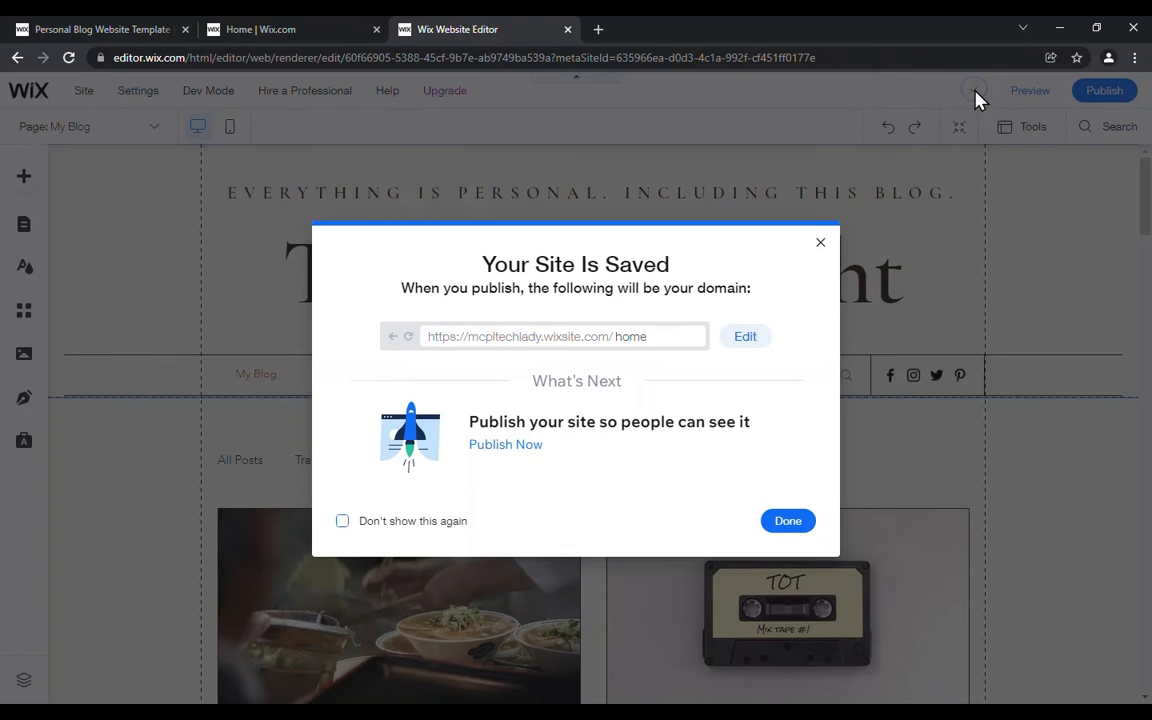
click(792, 528)
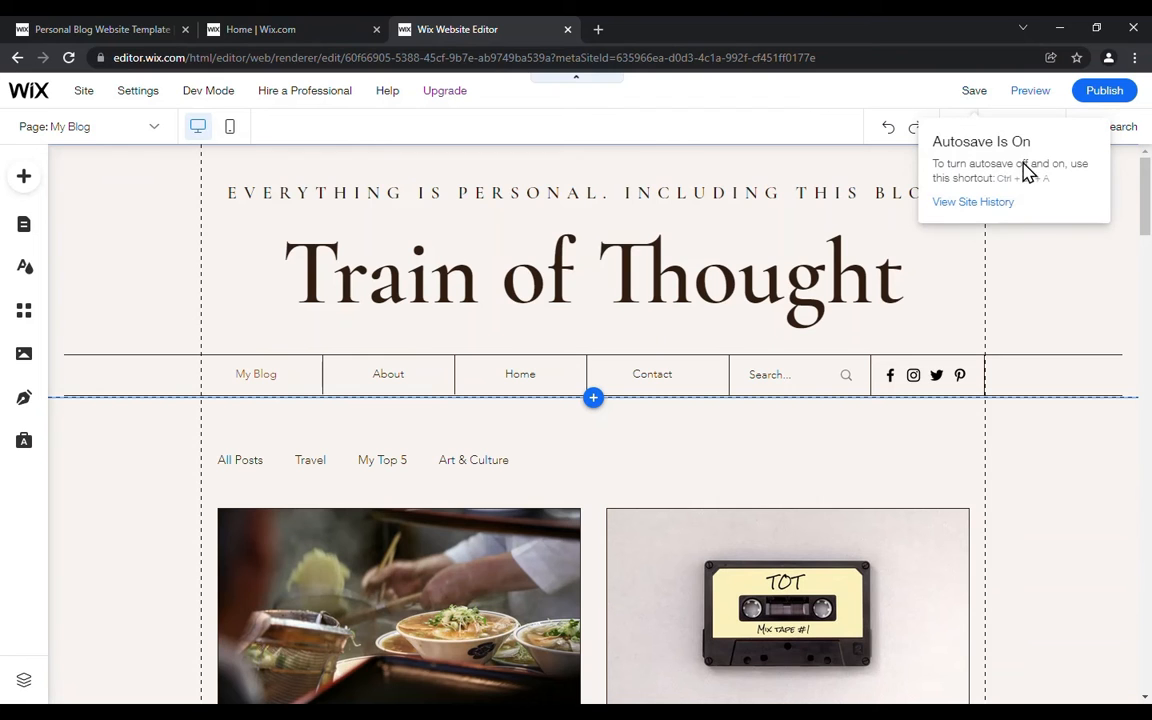
mouse_move(980, 93)
click(973, 97)
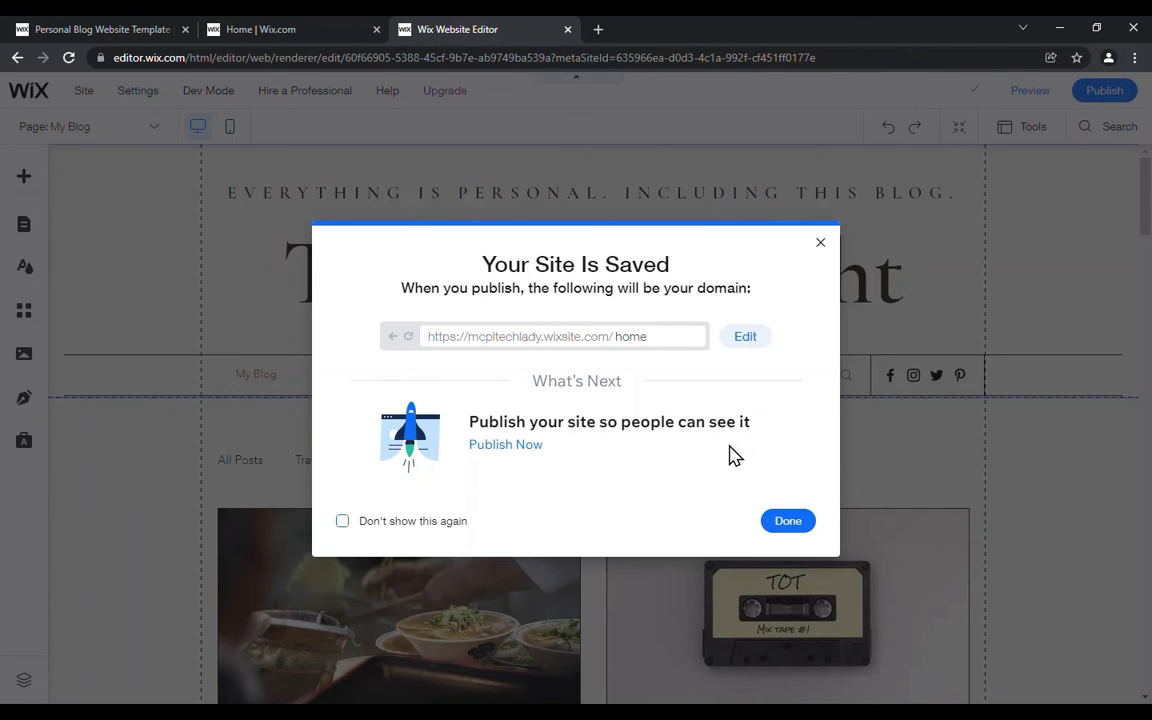
click(800, 526)
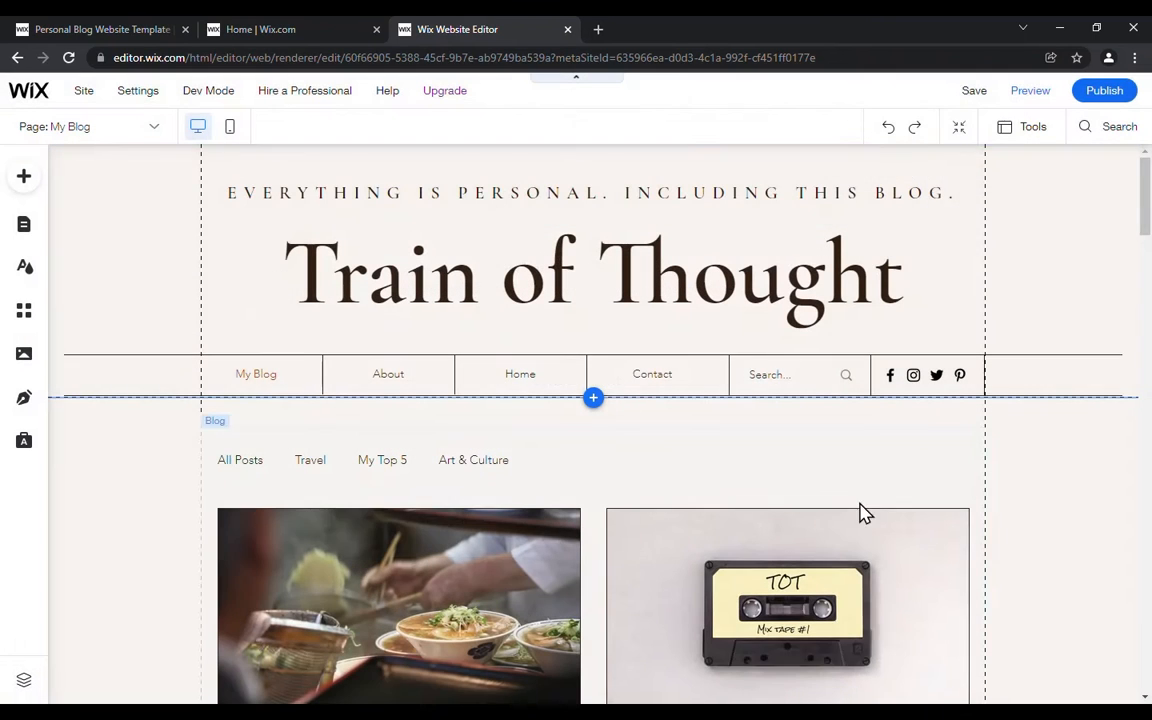
Step: Publish the site and select its full web address
click(1106, 94)
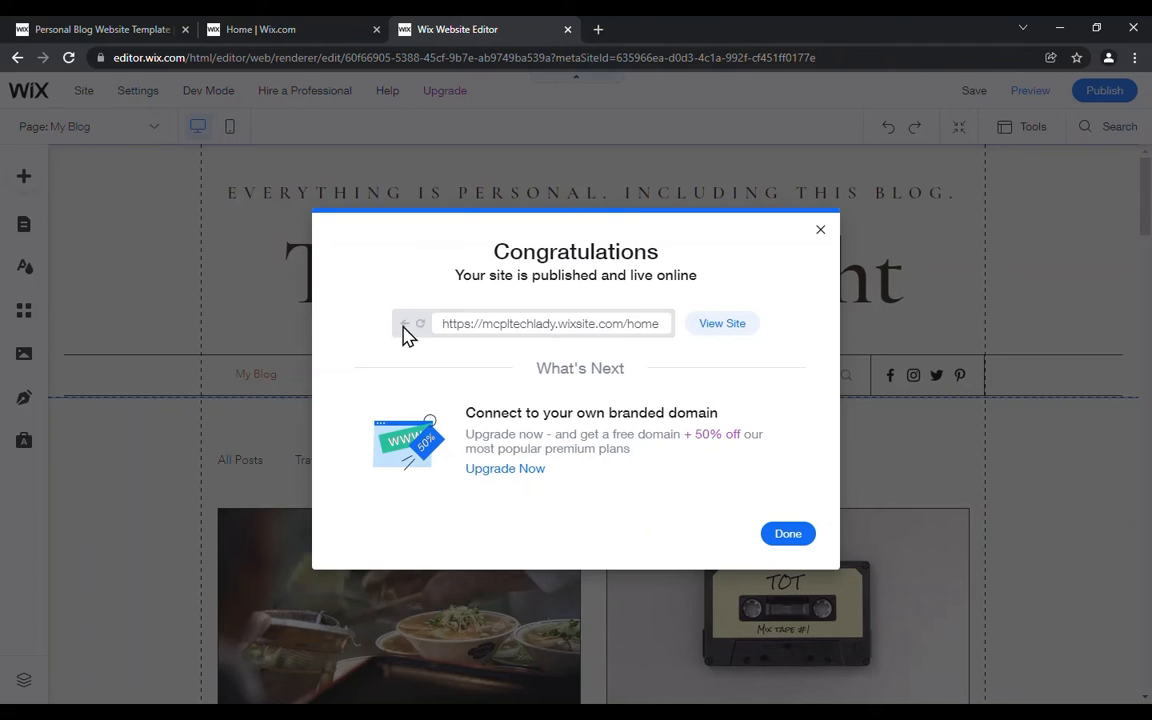
drag(430, 334, 697, 343)
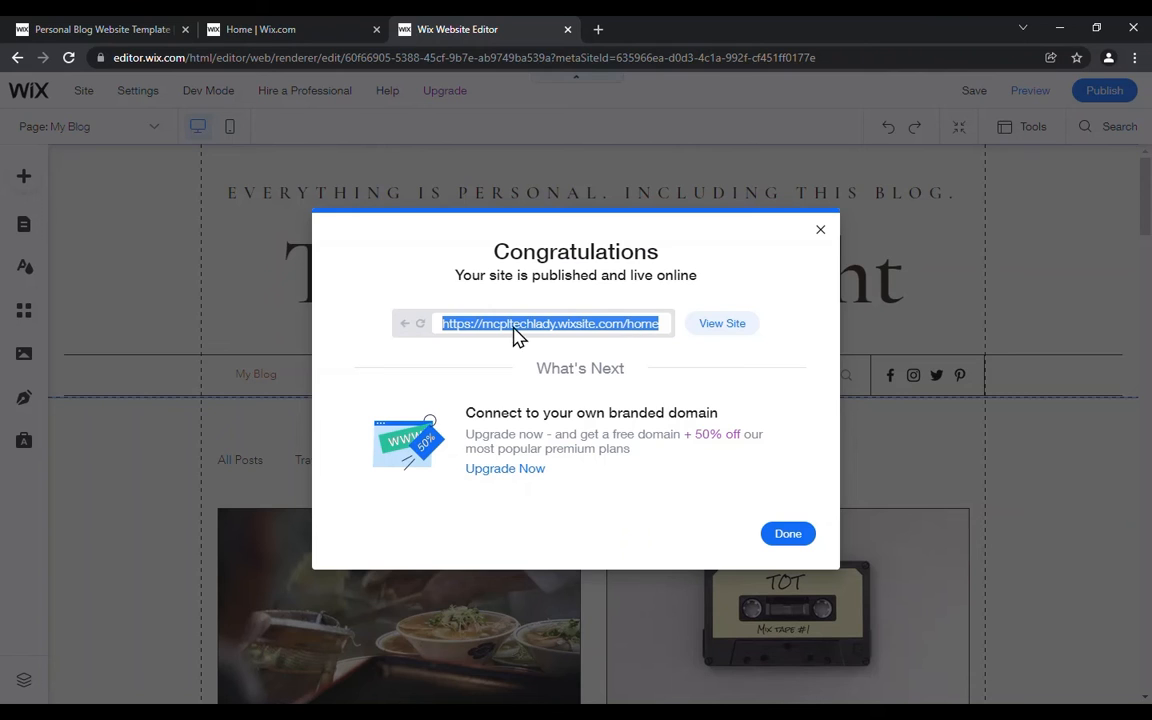
right_click(464, 331)
click(512, 338)
Step: View the published site, check its About page and return to the Home page to look at the featured post
click(722, 324)
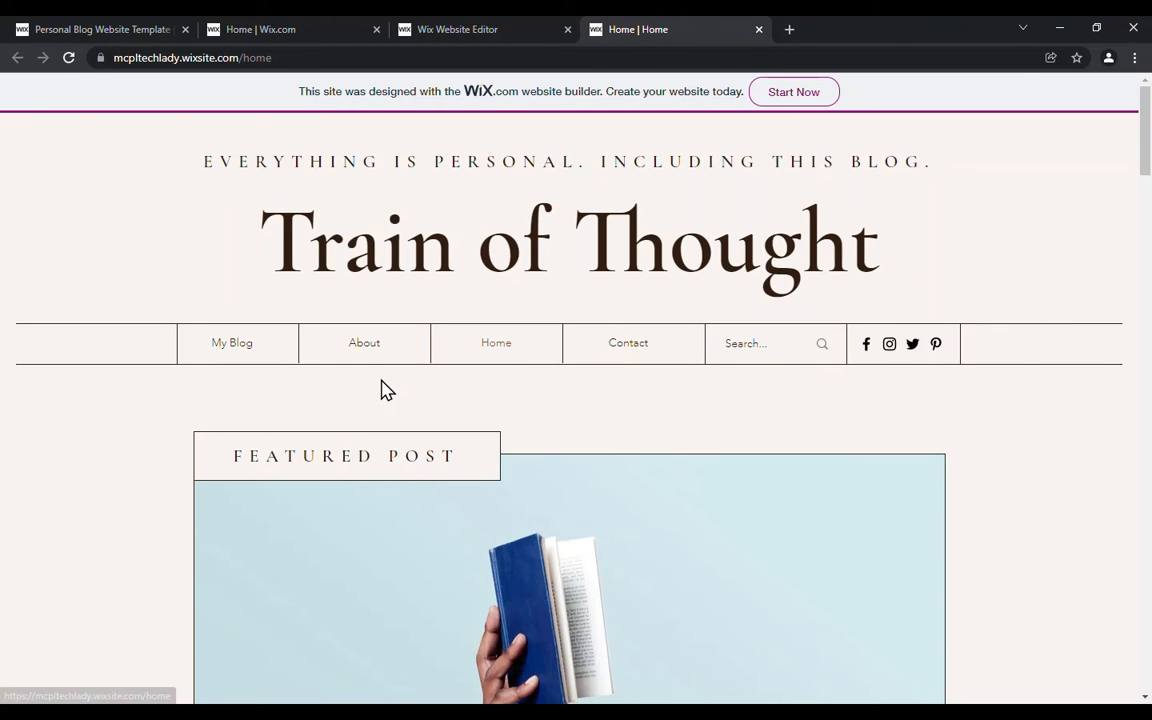
click(358, 345)
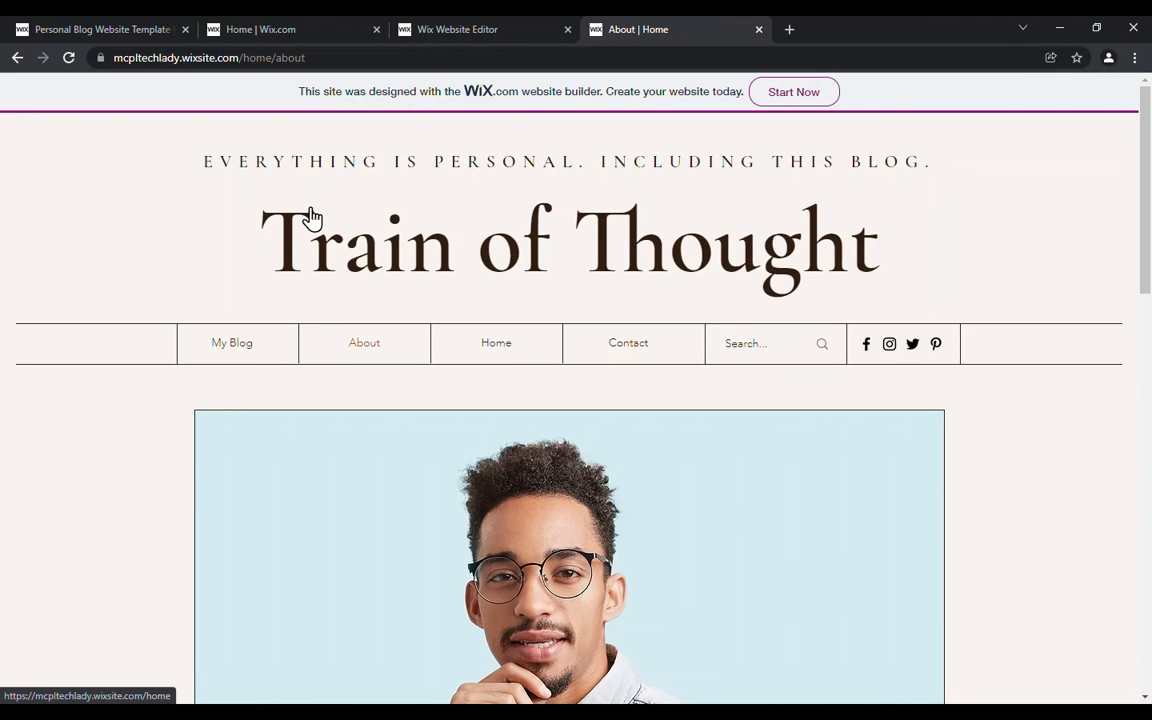
click(501, 355)
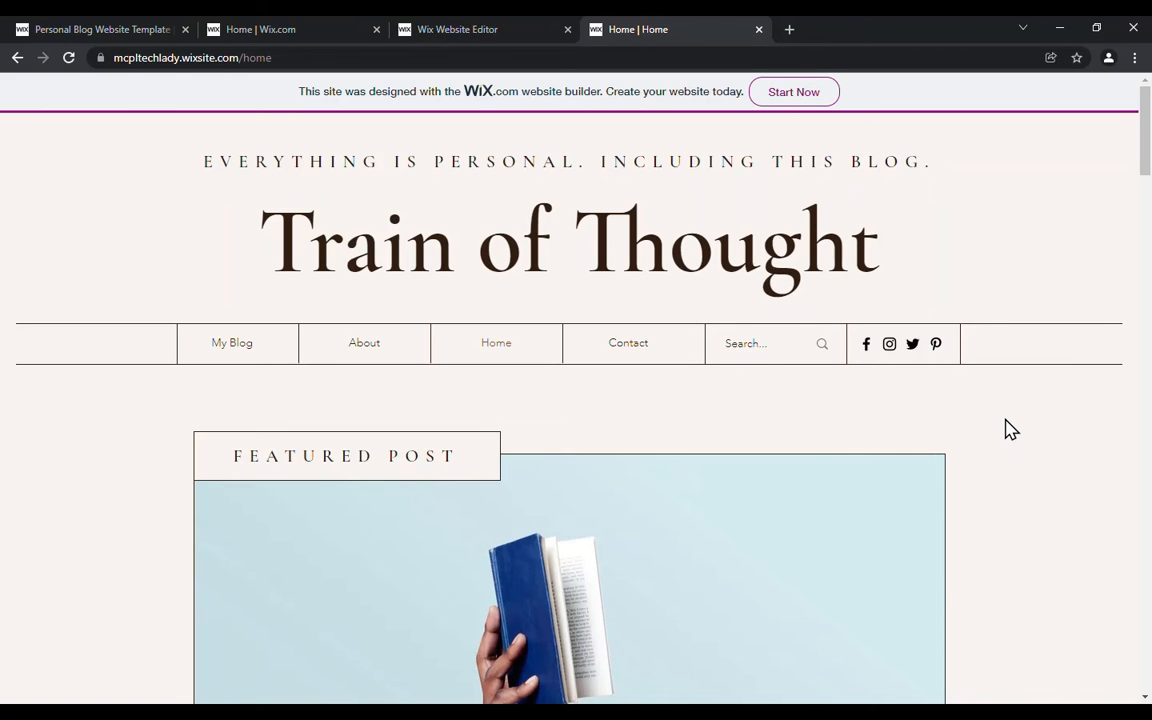
scroll(1003, 428, down, 1)
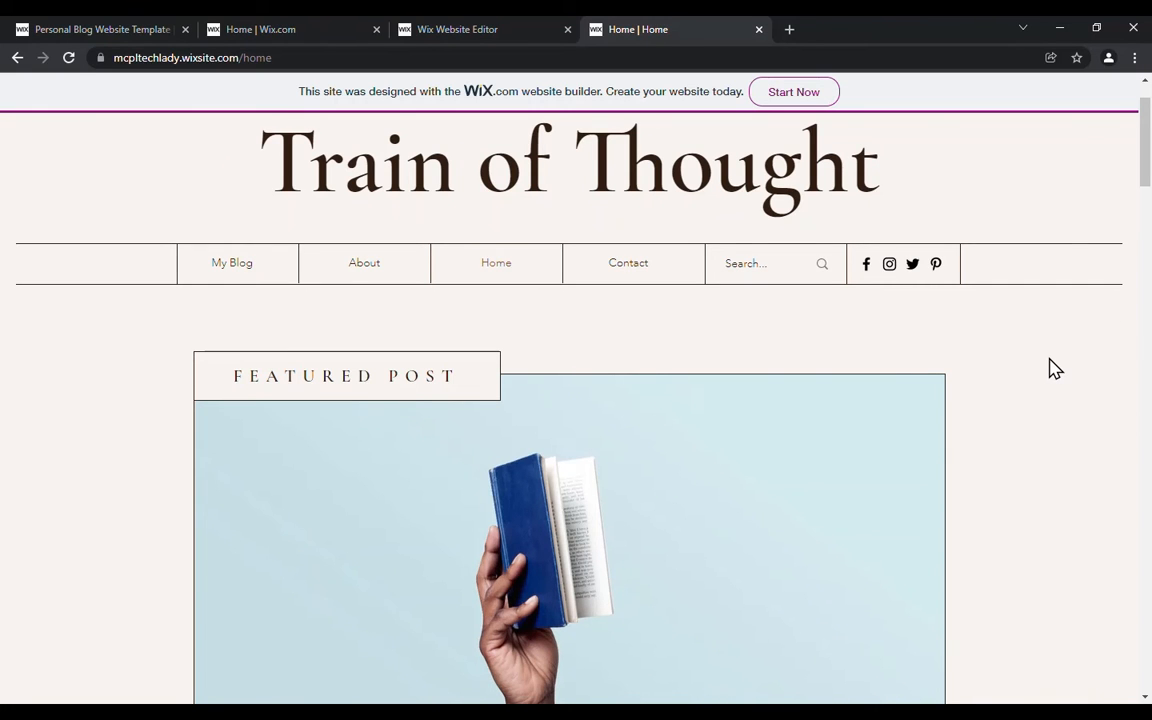
Step: Review the published Home page from the featured post down to the contact form and return to its header
scroll(1050, 368, down, 6)
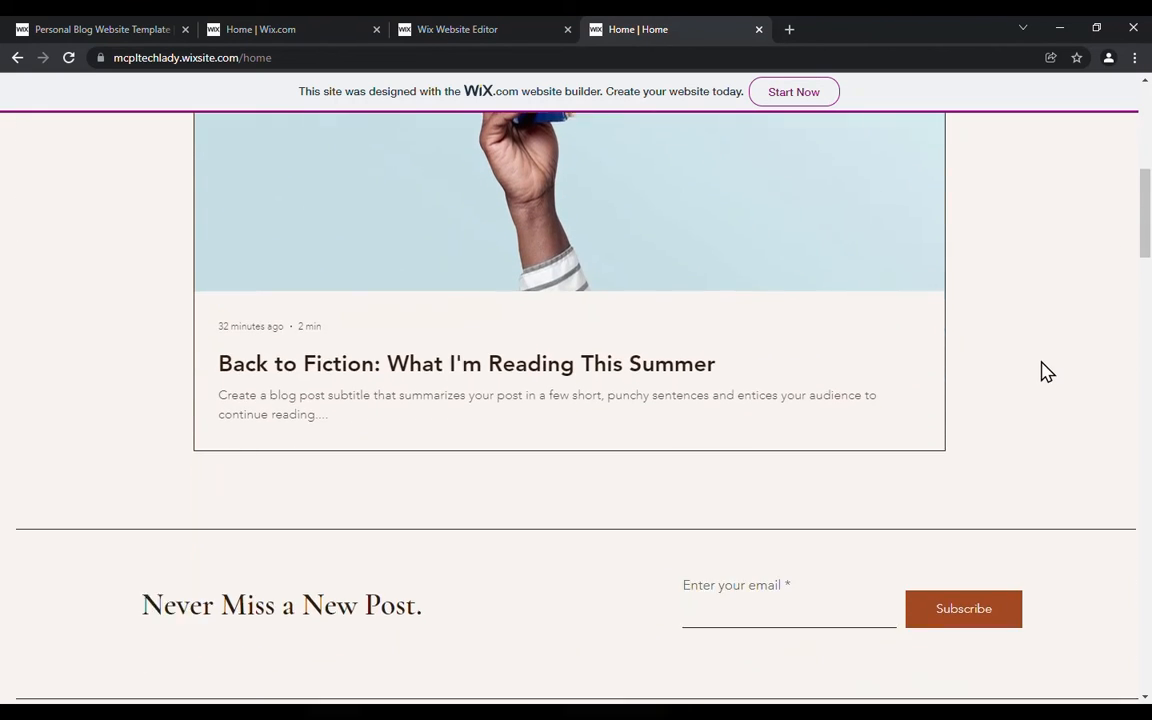
scroll(1036, 362, down, 10)
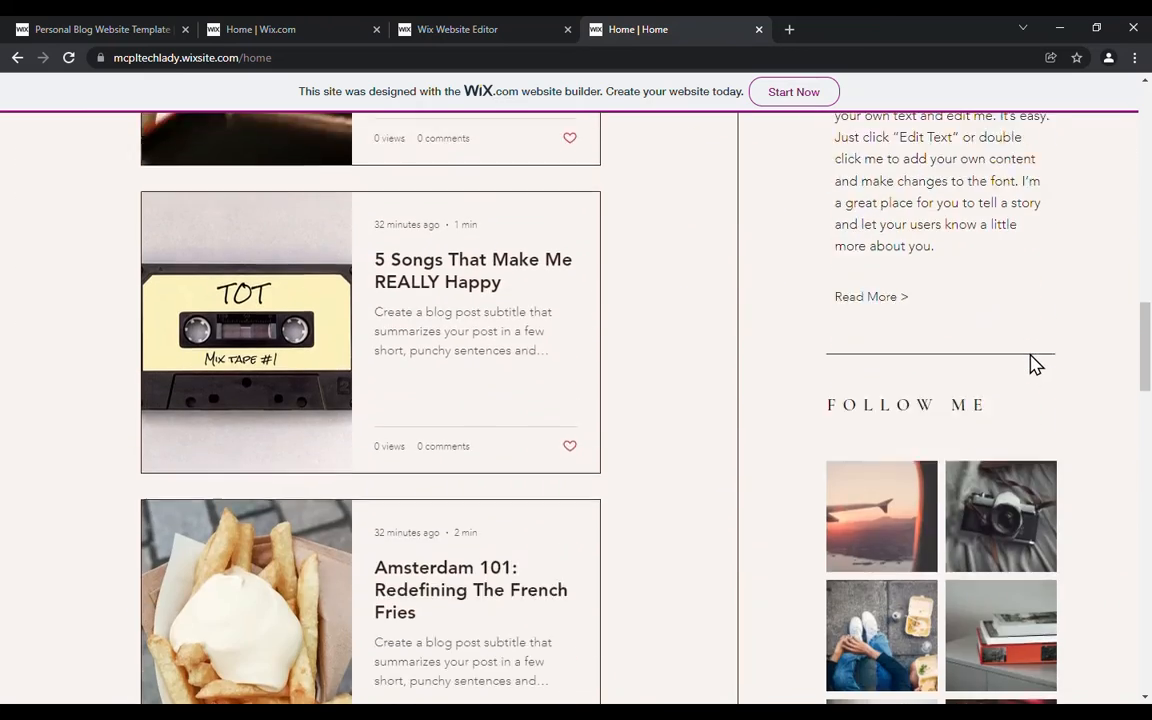
scroll(1033, 365, down, 12)
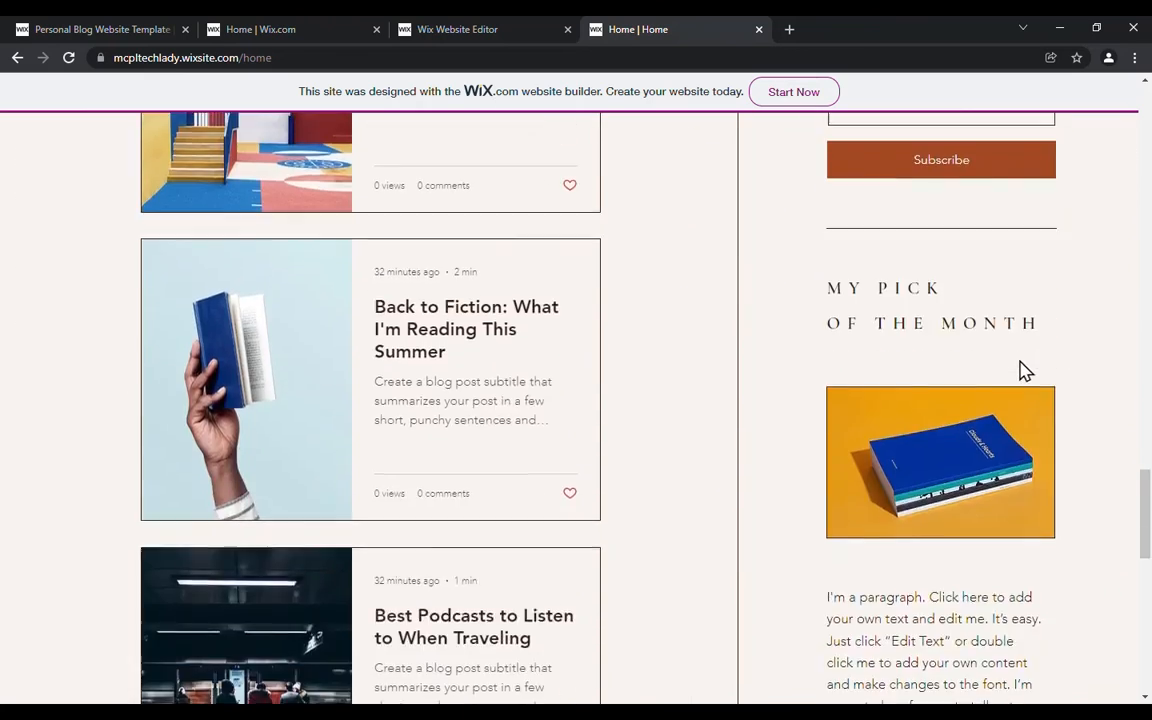
scroll(1020, 370, down, 8)
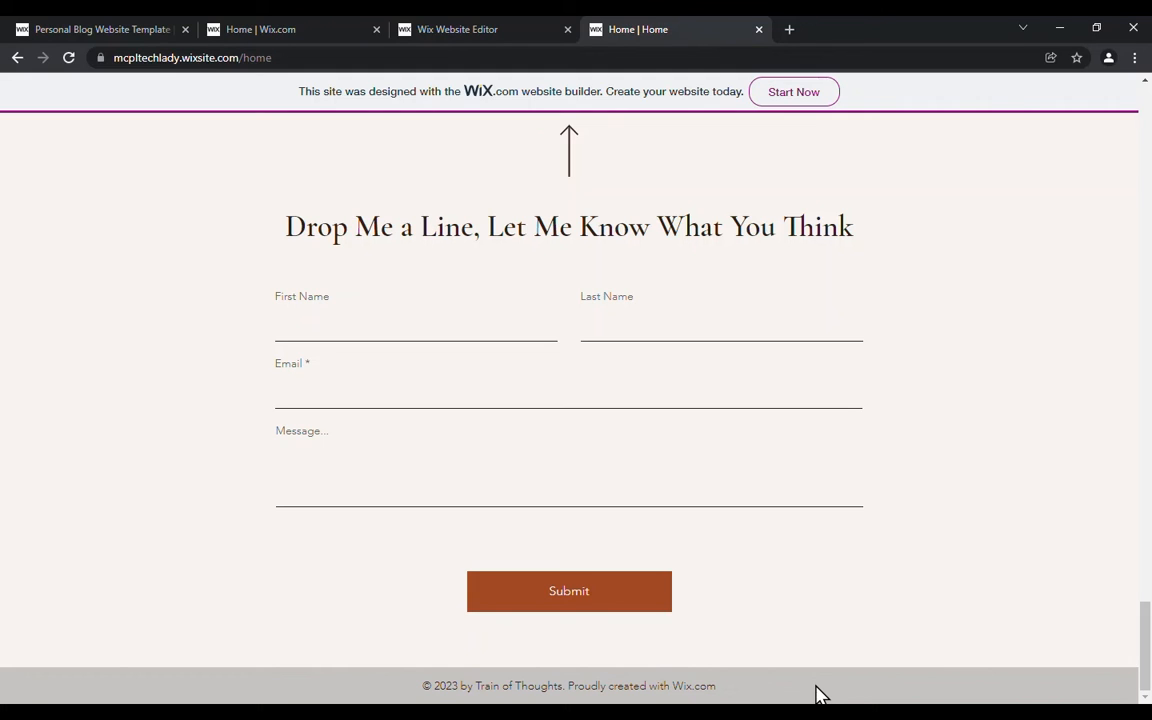
drag(1144, 655, 1118, 149)
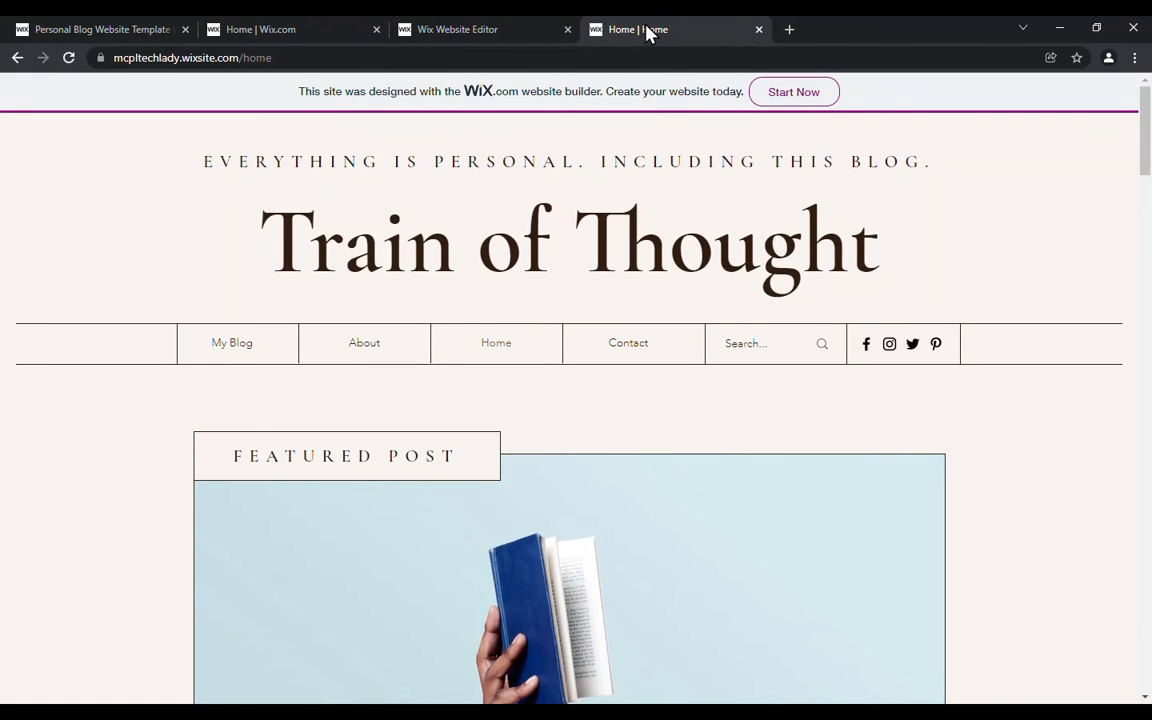
Step: Close the live site and the publish confirmation, and go from the editor to the site's dashboard
click(758, 29)
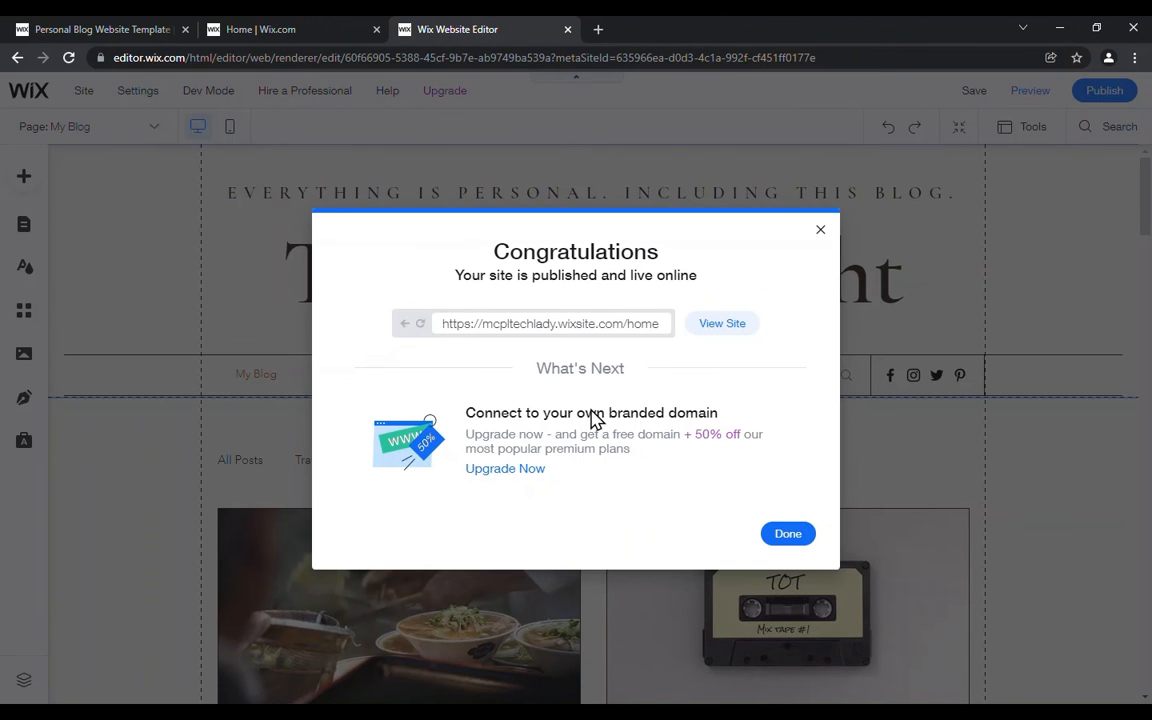
click(819, 233)
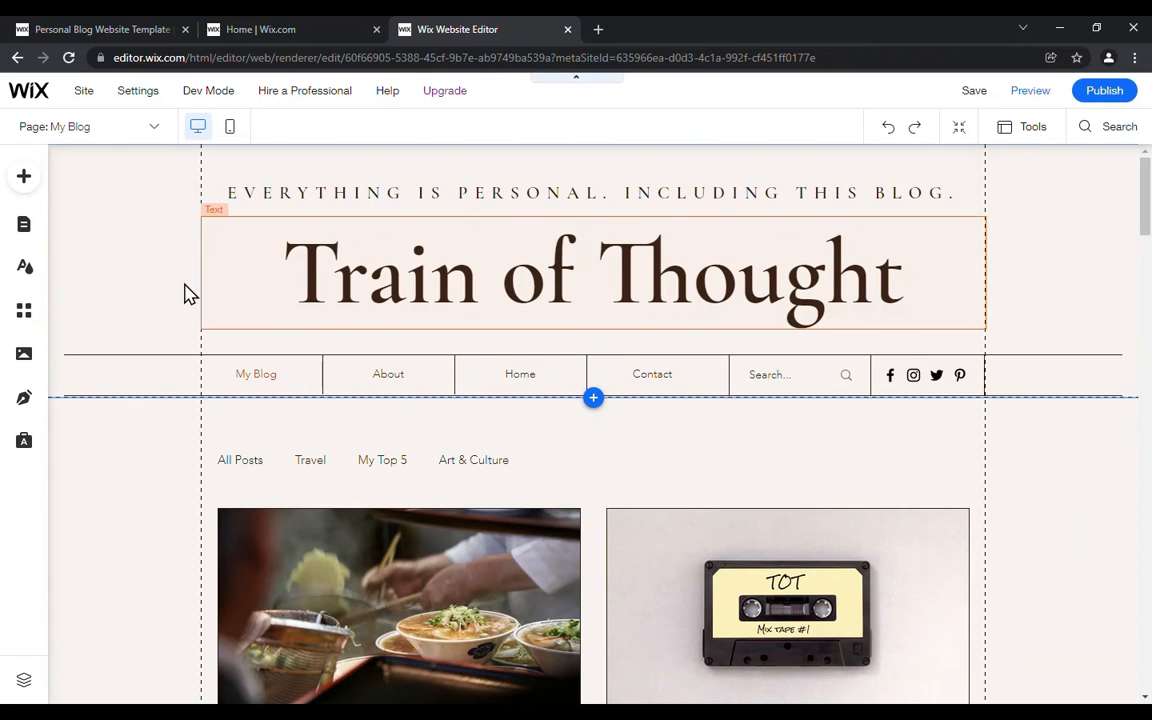
mouse_move(50, 96)
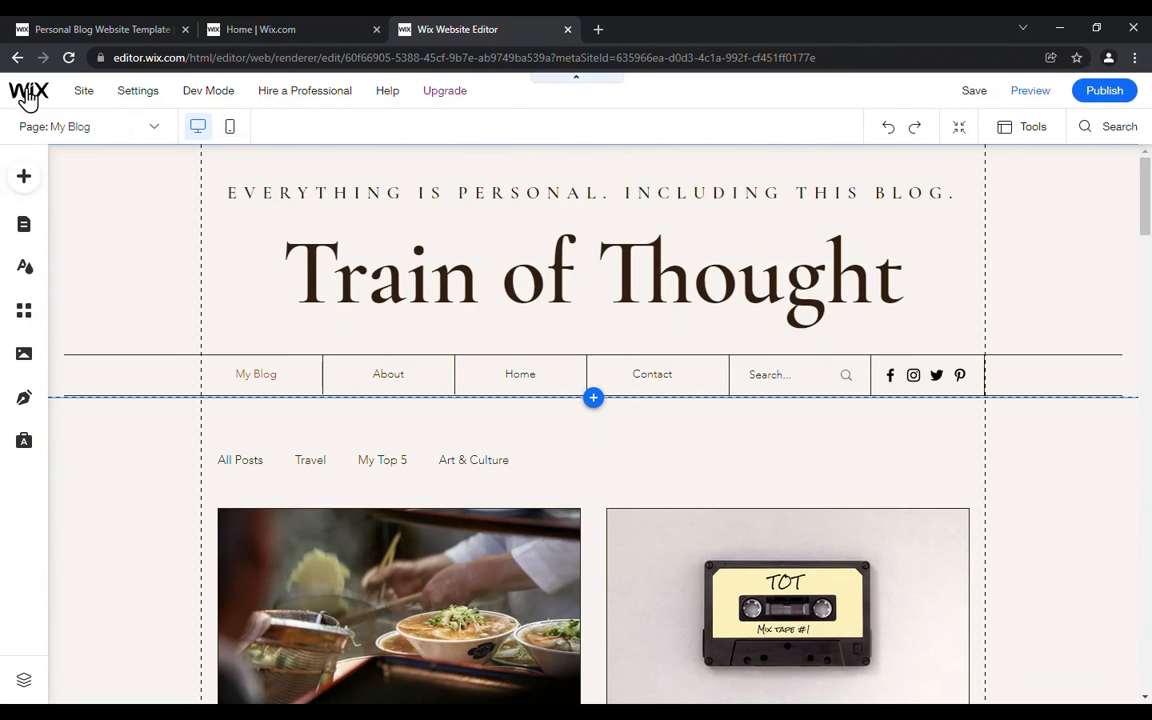
click(30, 94)
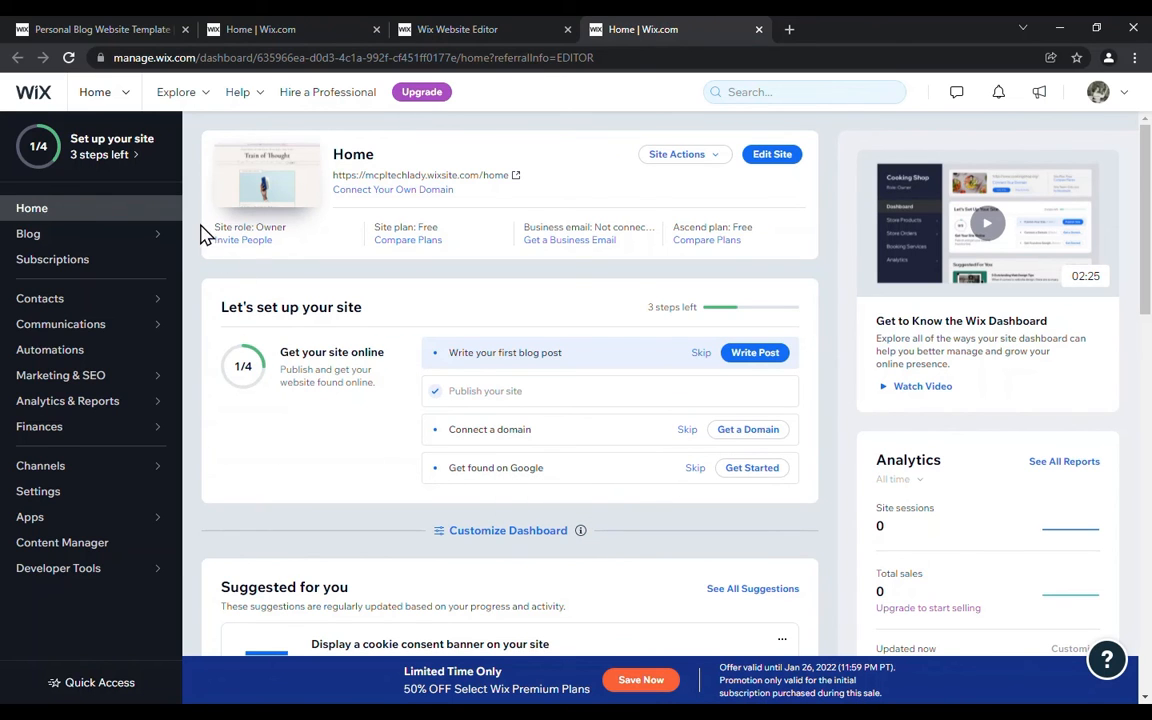
Step: Look at the Blog Overview and its subsections, collapse them and return to the dashboard home
mouse_move(164, 238)
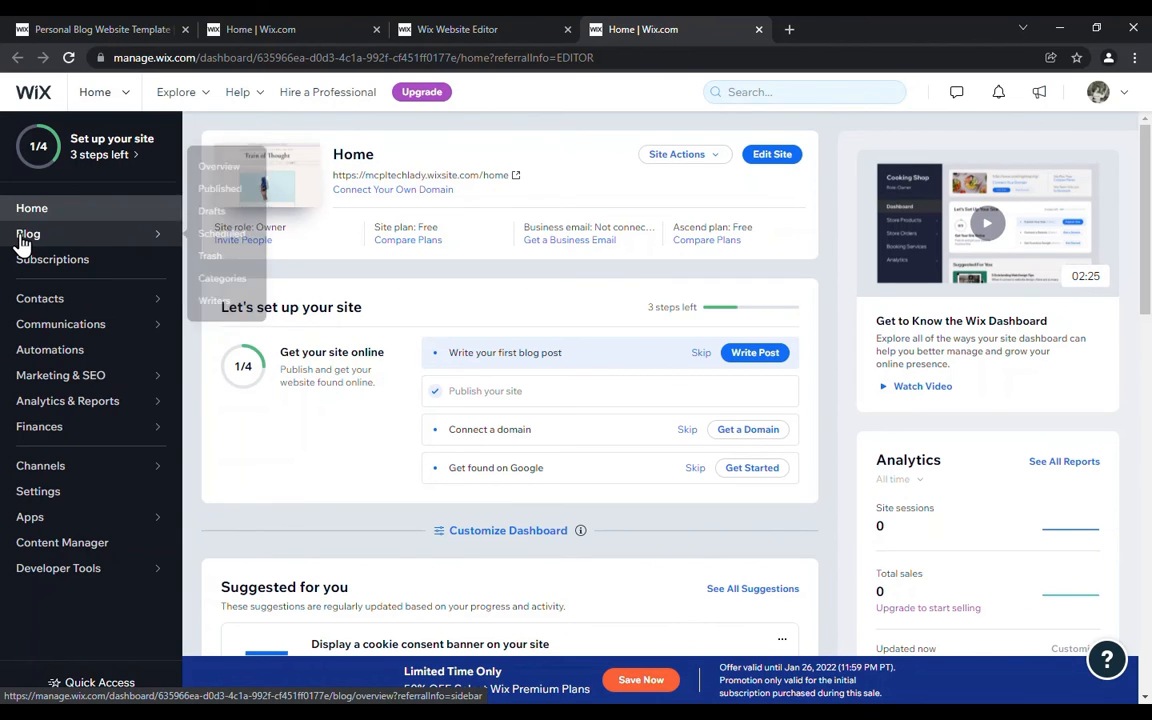
click(22, 244)
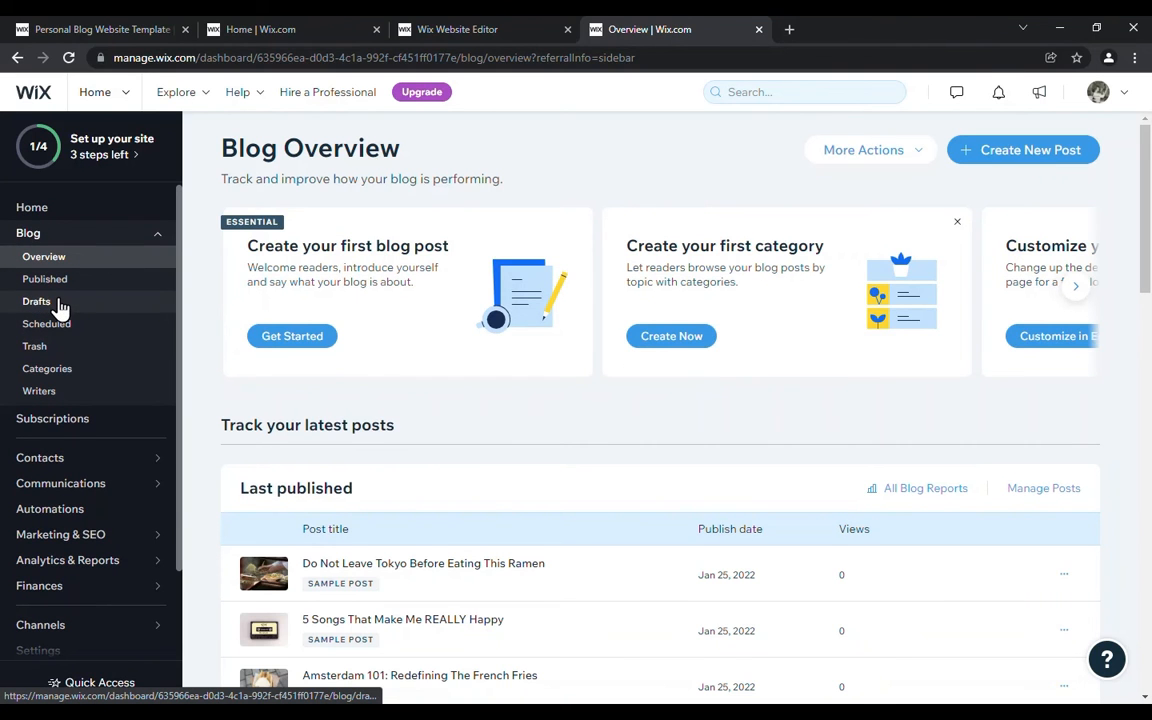
click(44, 242)
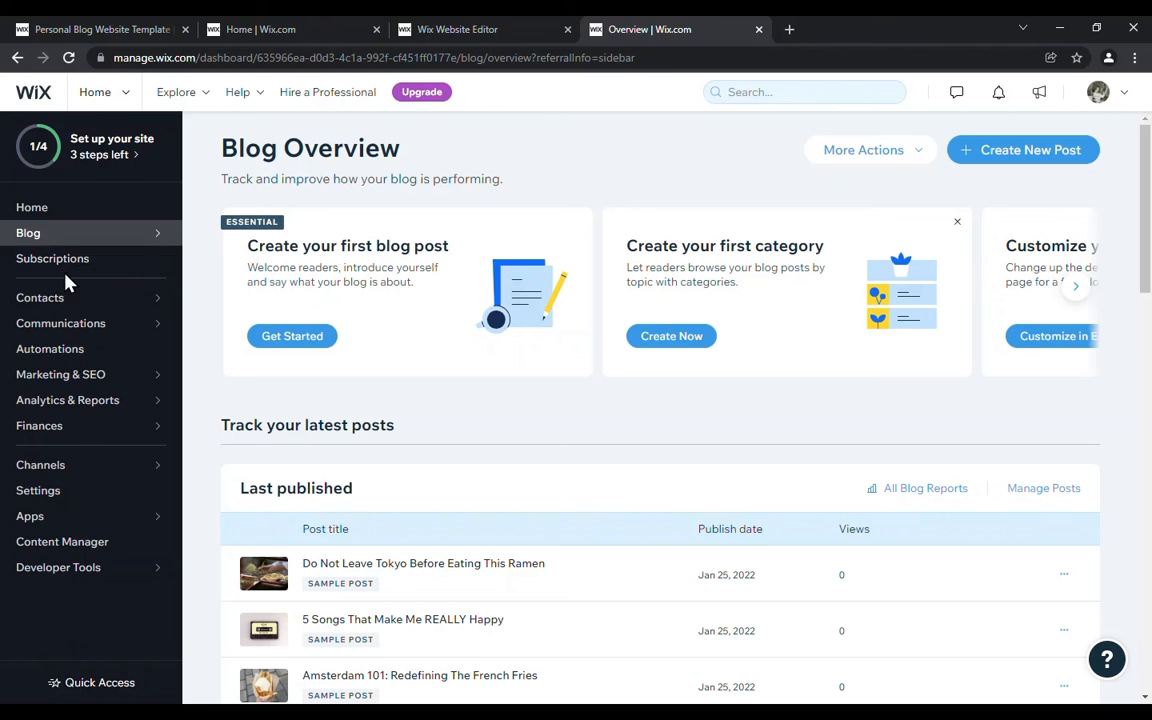
click(33, 208)
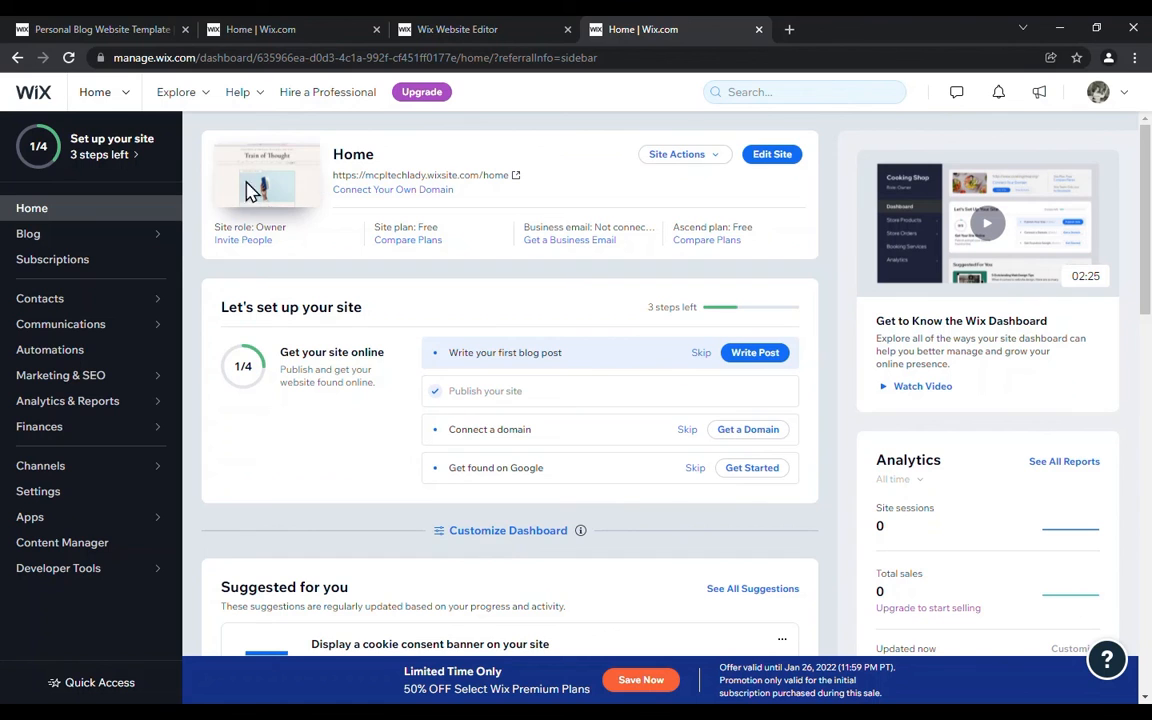
Step: Rename the site to "my blog", keeping its web address, and check the name on the dashboard
click(716, 157)
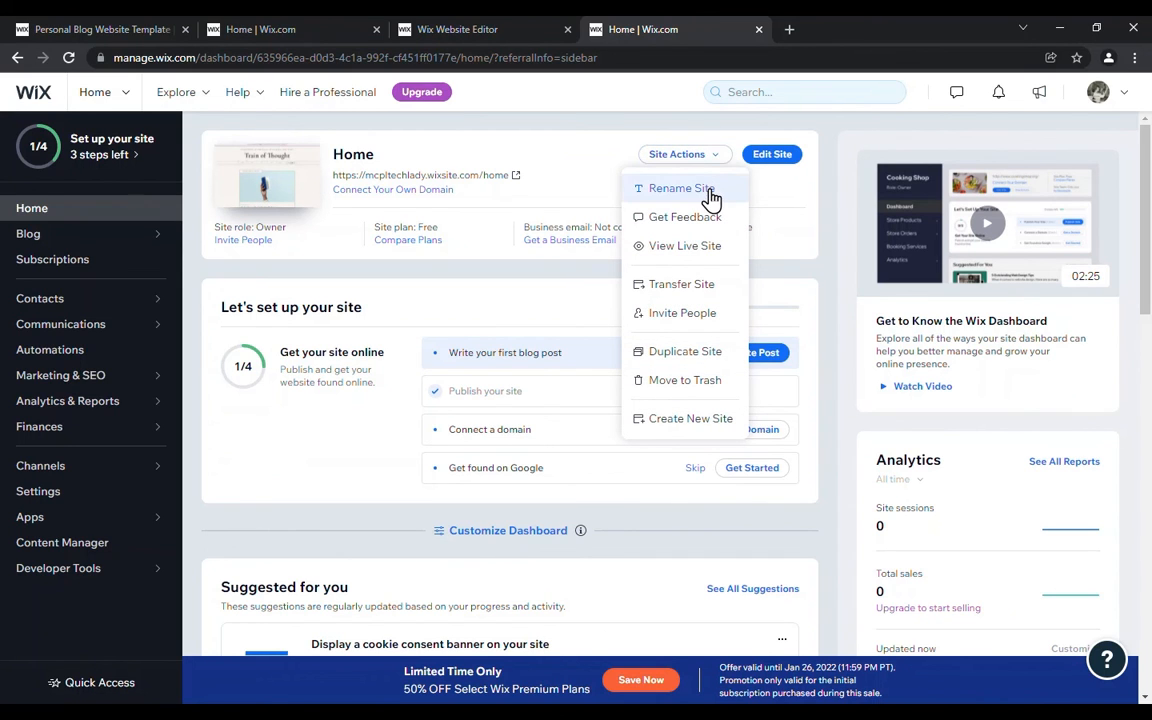
click(707, 192)
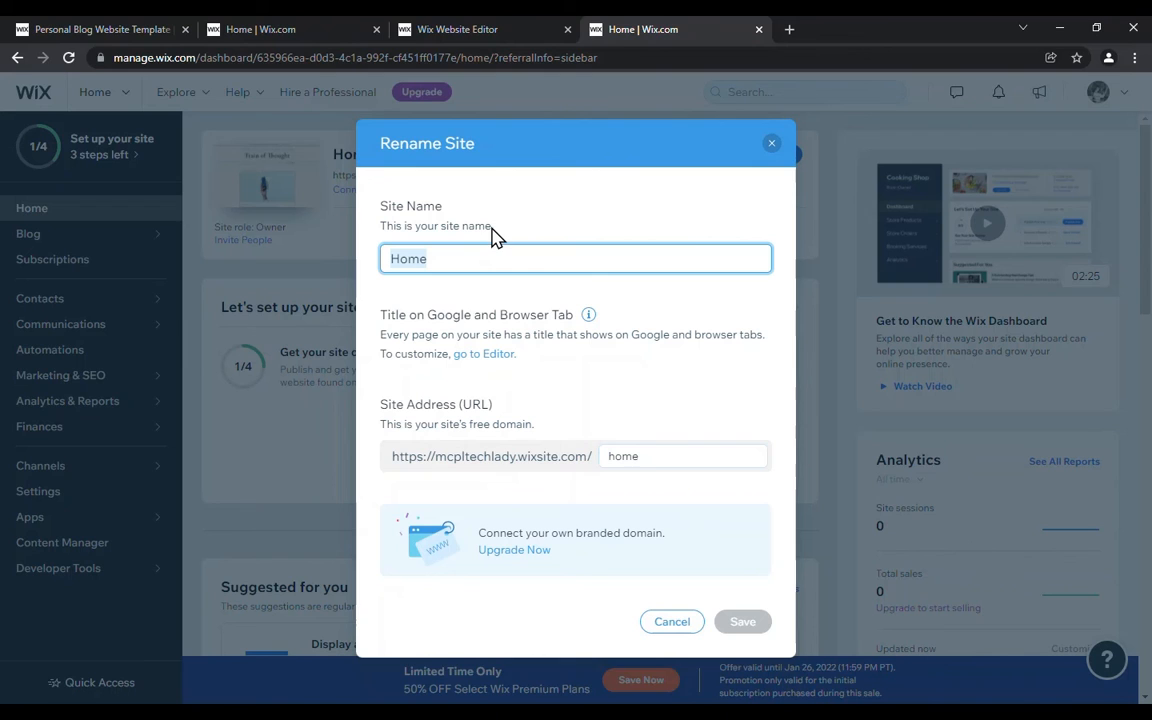
text(my blog)
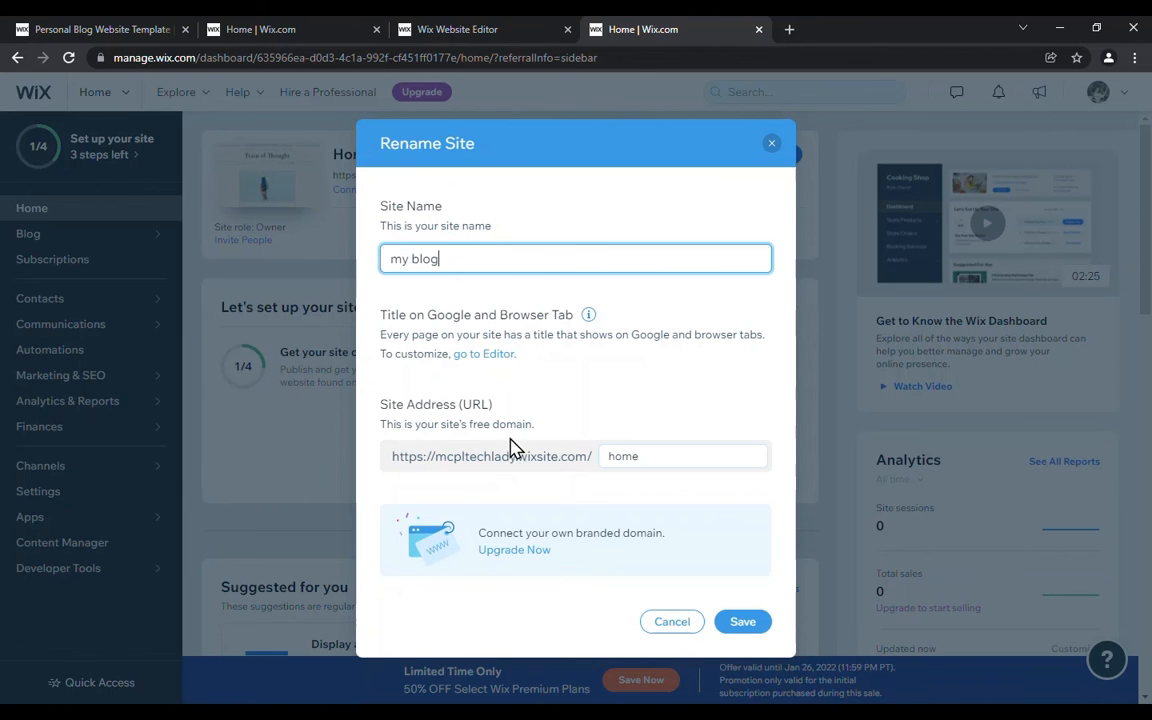
click(745, 630)
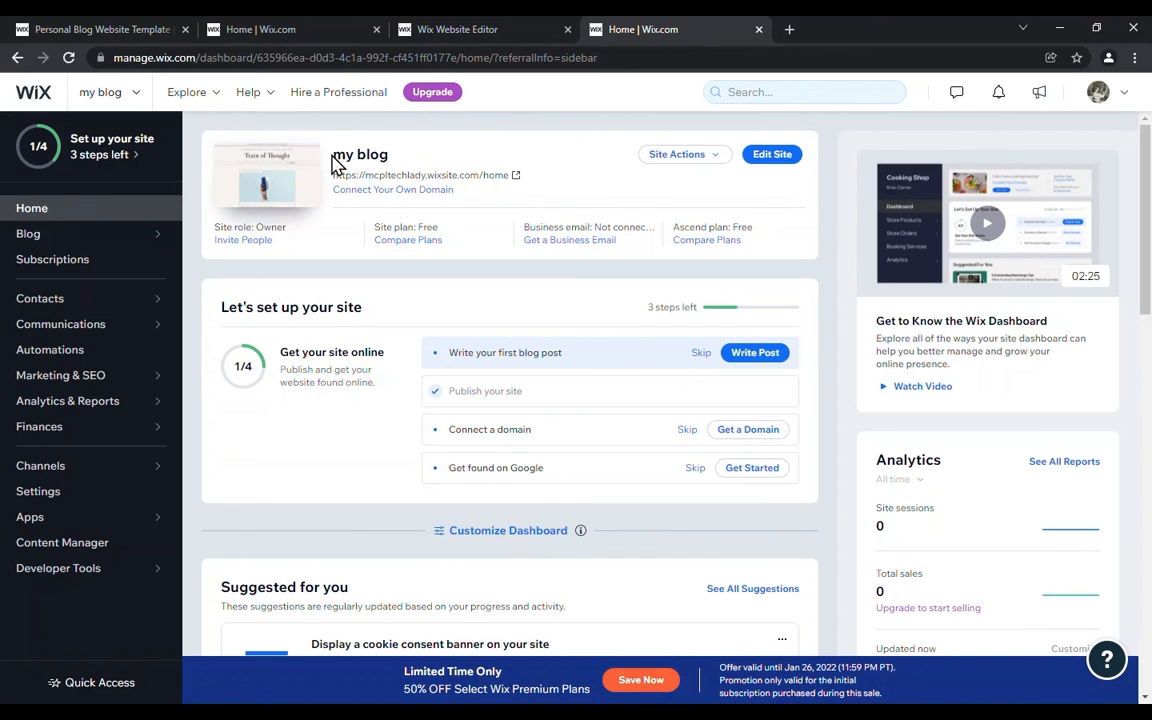
drag(334, 148, 422, 166)
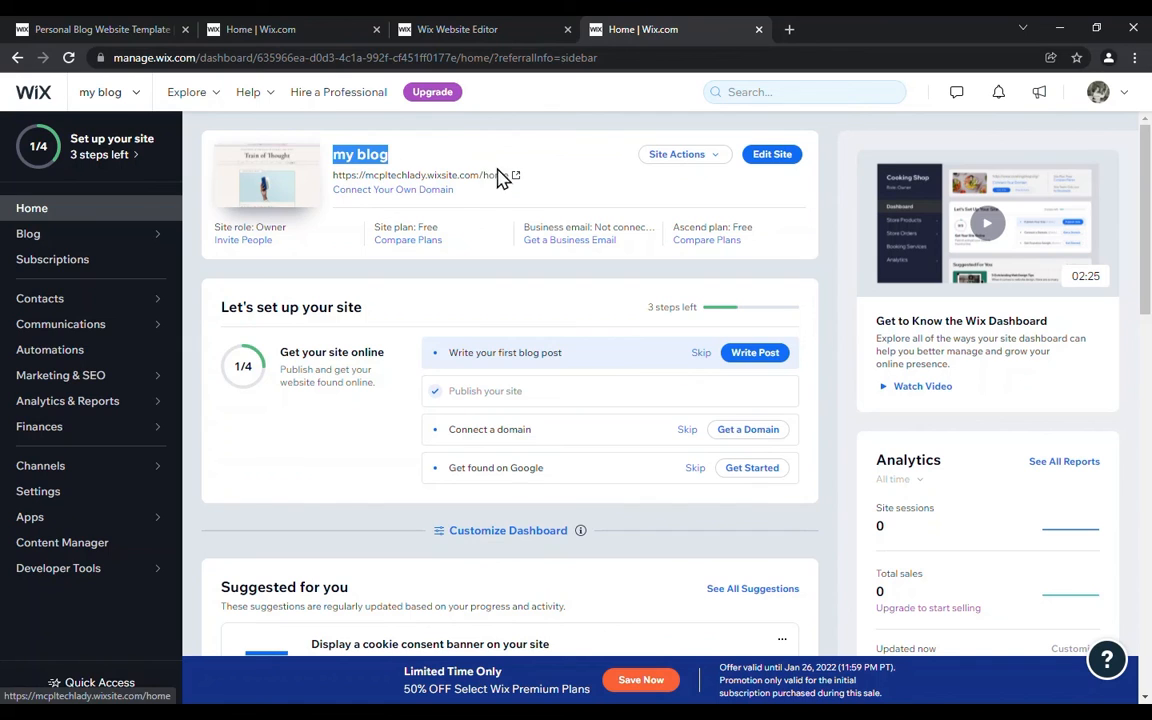
click(568, 178)
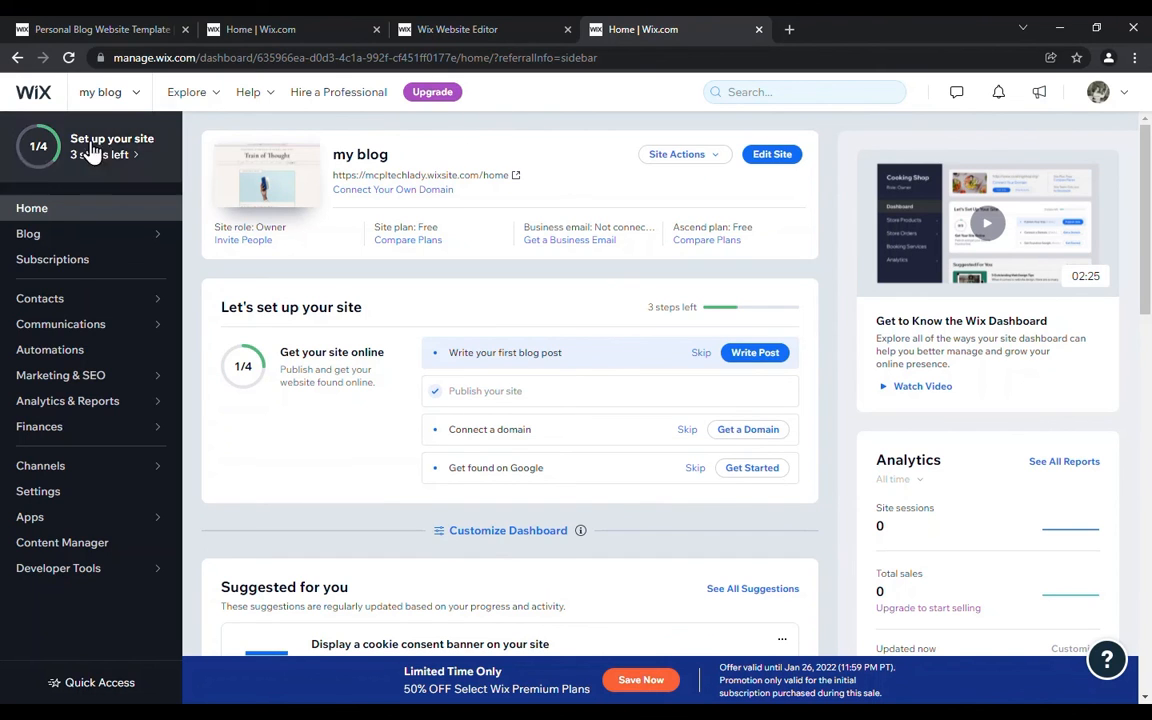
Step: Examine the roles available for people invited to the site, leave without inviting anyone and return to the dashboard home
click(254, 249)
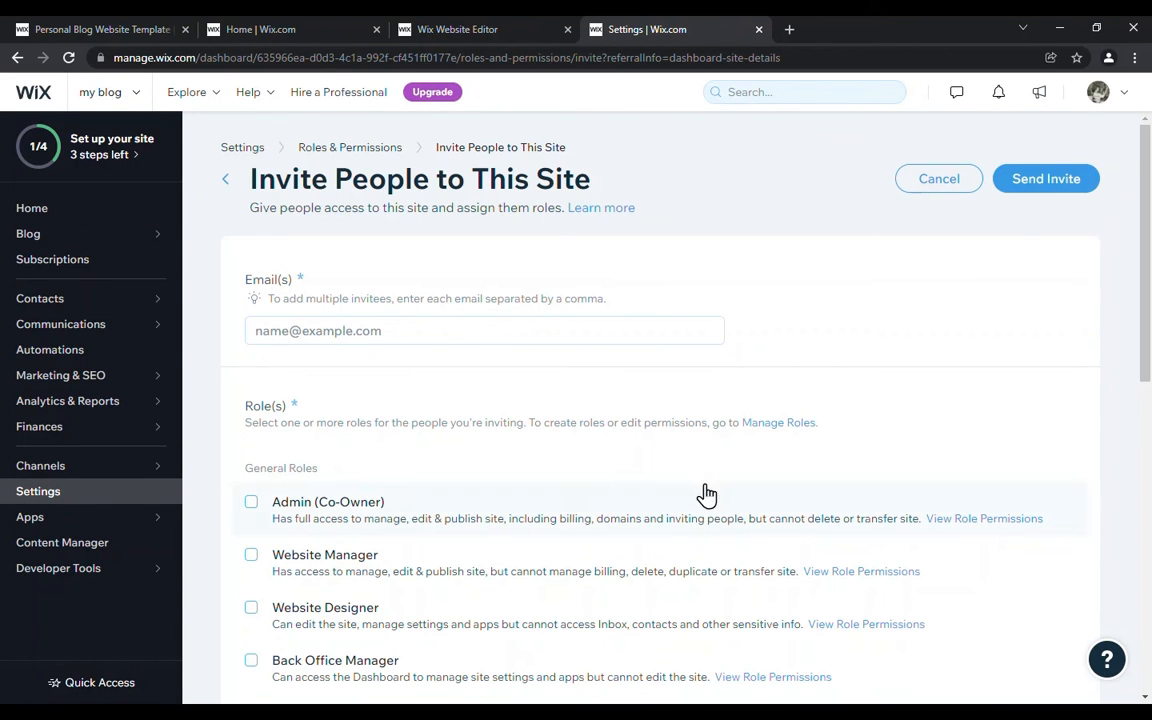
scroll(565, 440, down, 1)
scroll(560, 440, down, 1)
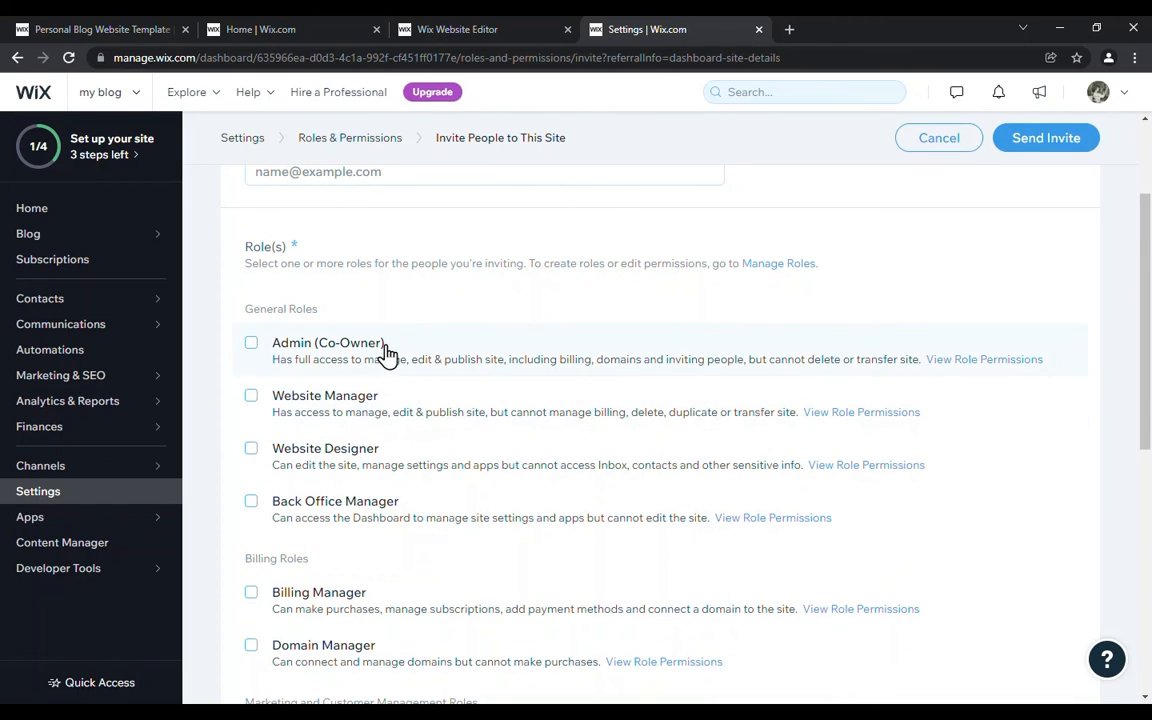
scroll(400, 405, down, 1)
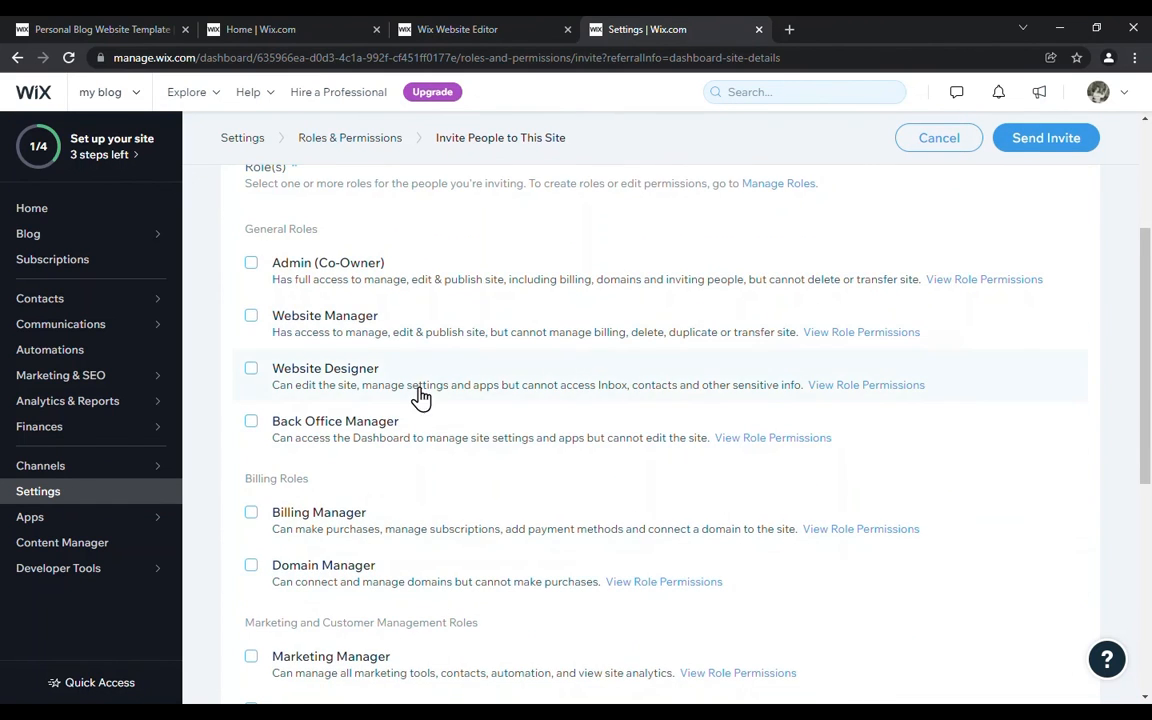
scroll(430, 440, down, 1)
scroll(440, 478, down, 1)
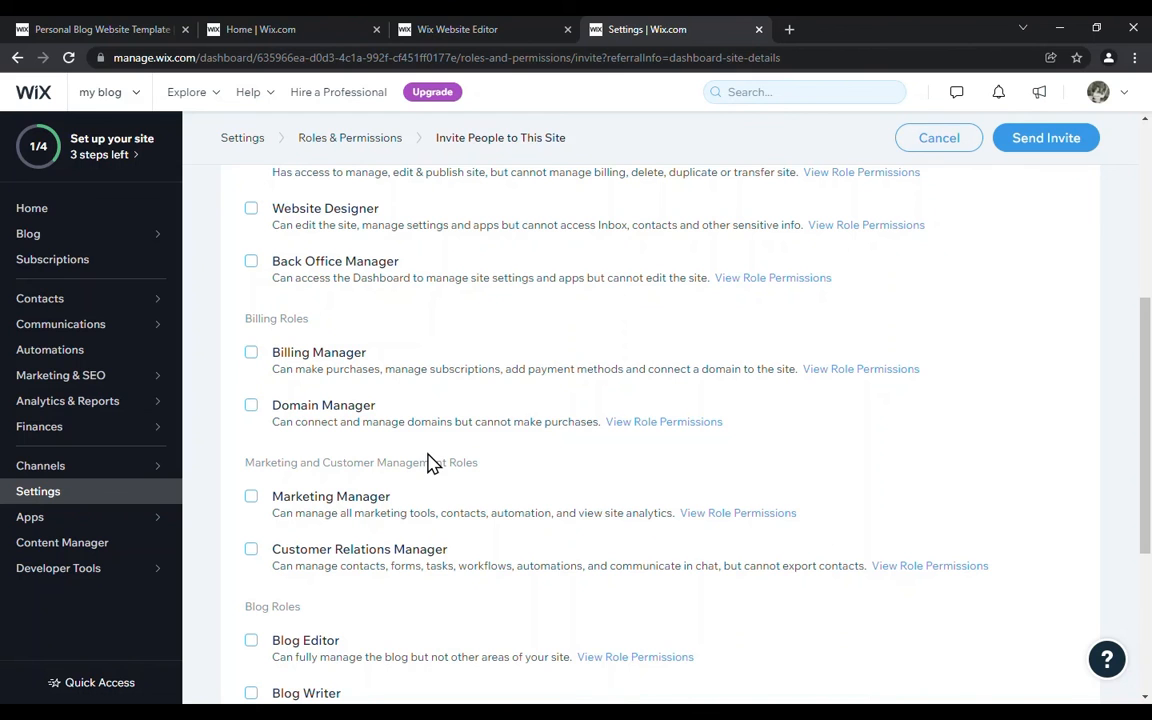
scroll(458, 402, up, 3)
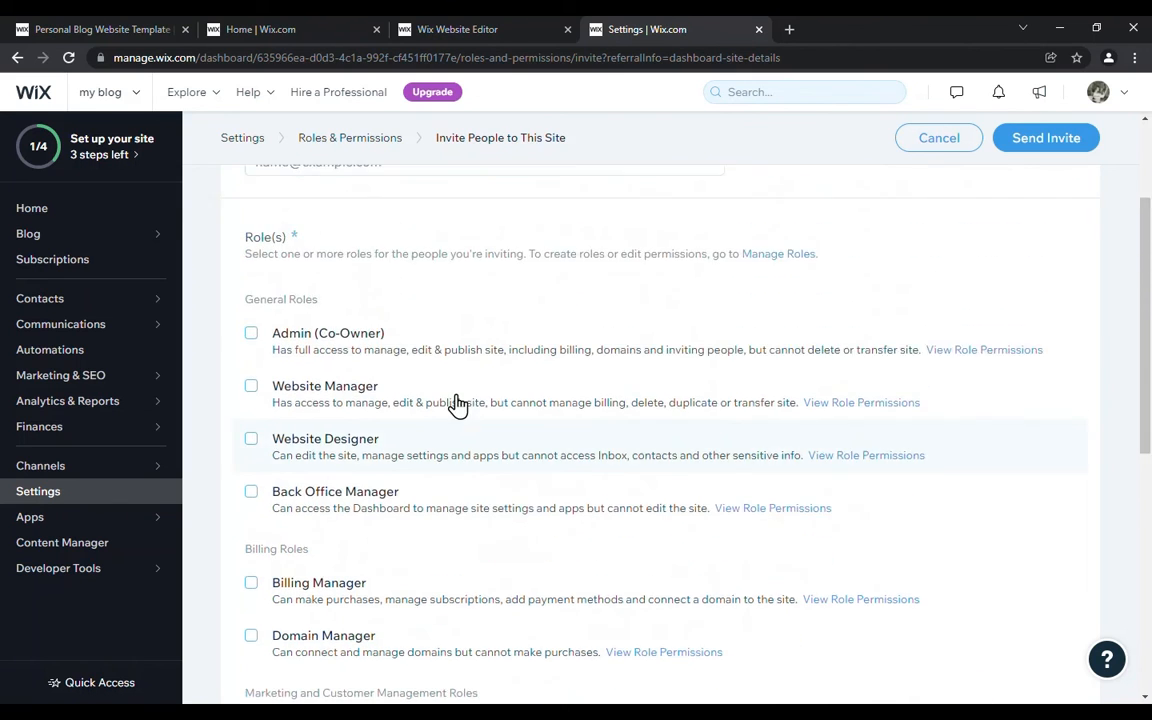
scroll(458, 404, up, 3)
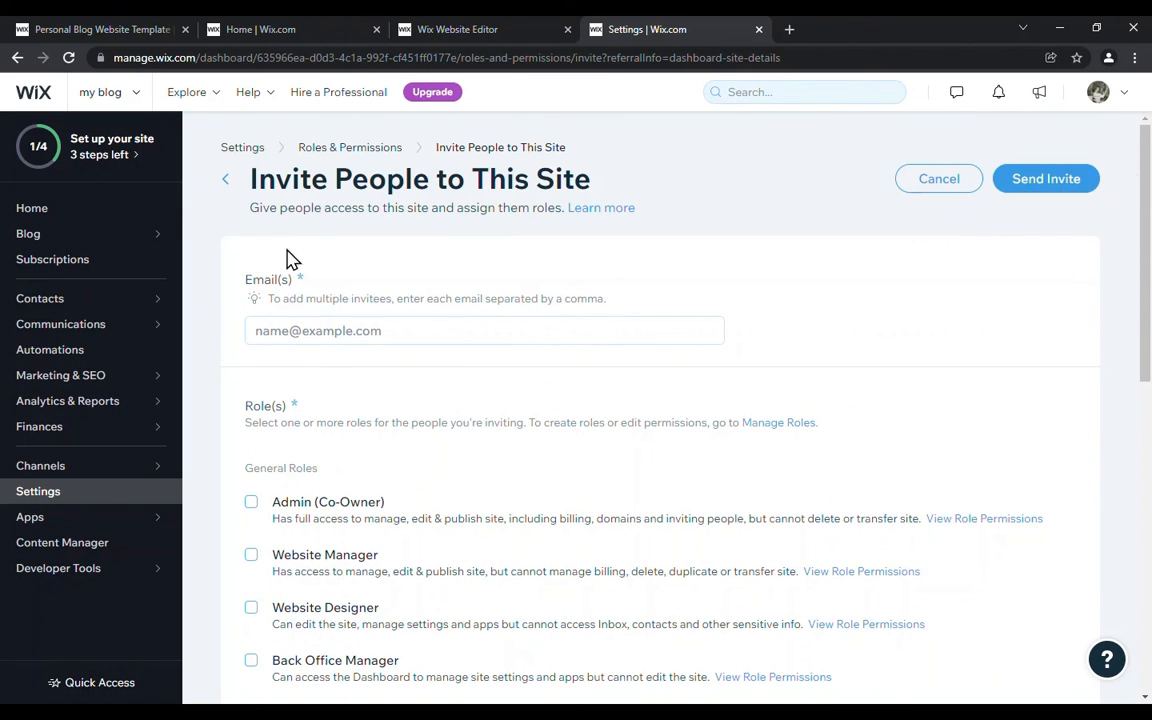
click(227, 185)
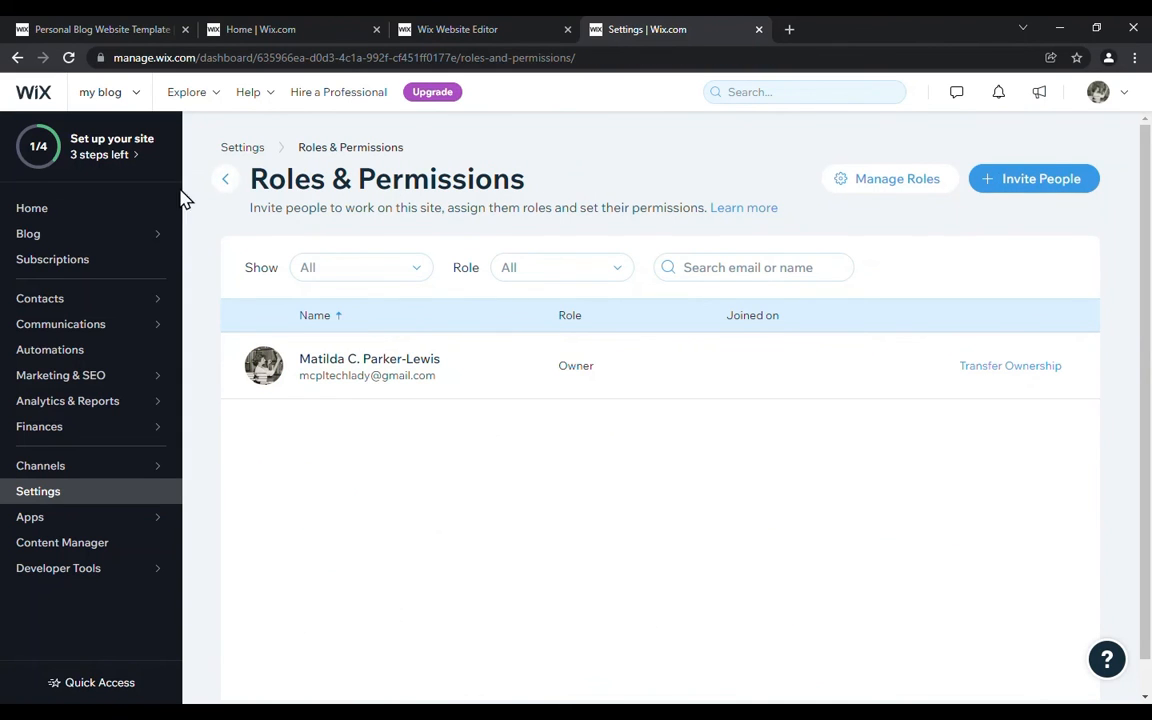
click(38, 216)
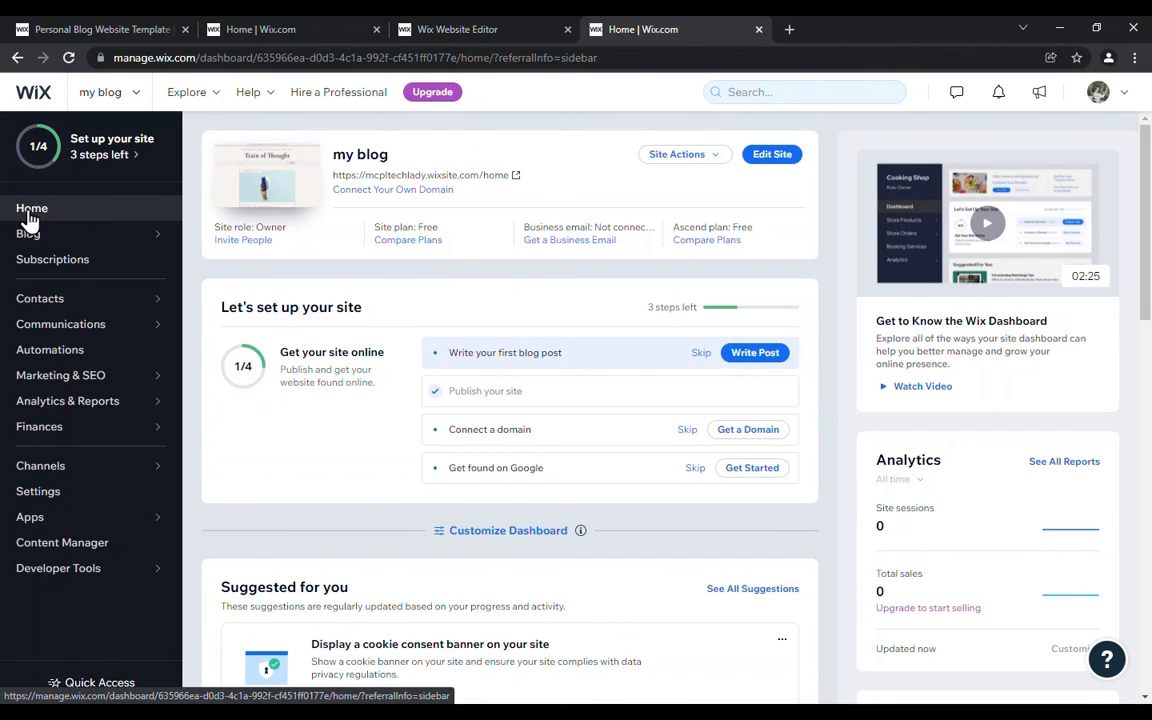
Step: Open the site for editing from its dashboard and go back to the dashboard from the editor
click(772, 160)
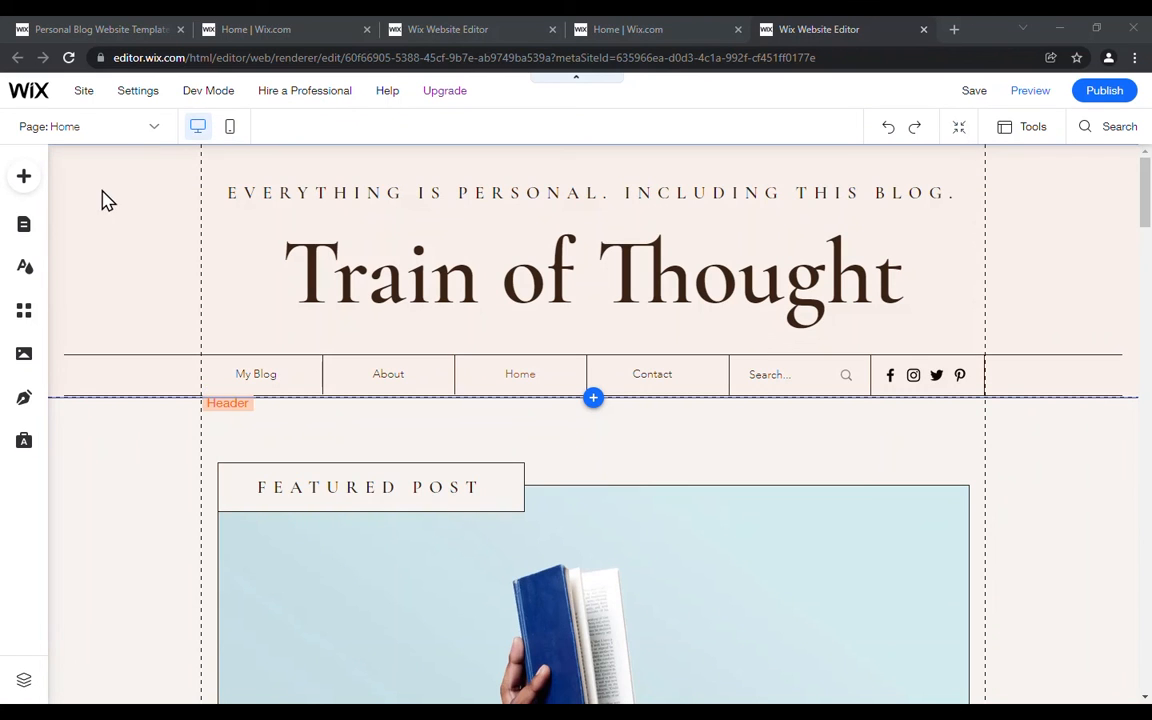
mouse_move(5, 95)
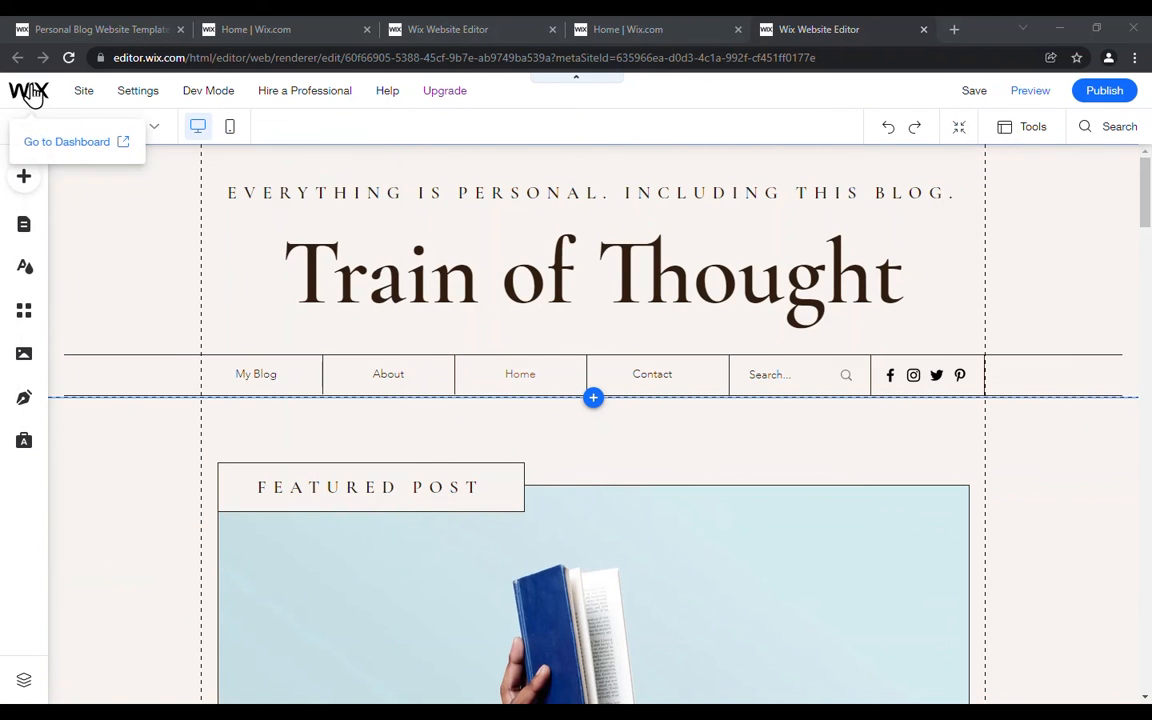
click(27, 95)
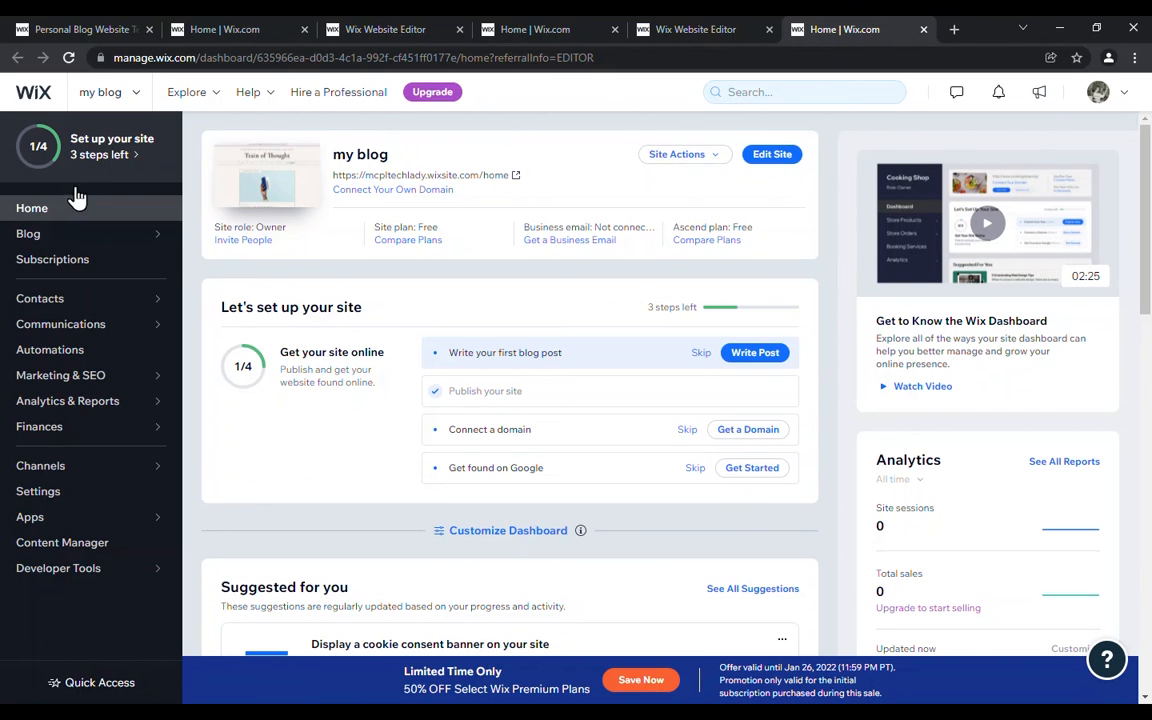
Step: Look through the site's settings, from the General section to the Advanced section
click(46, 500)
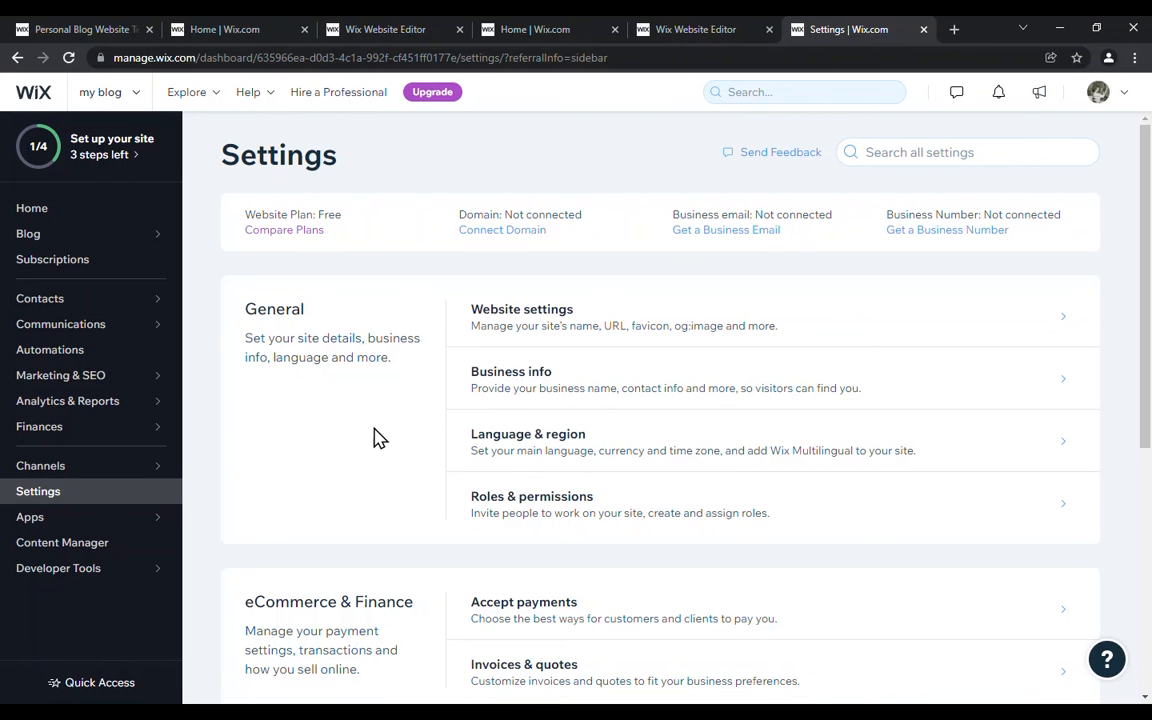
scroll(377, 414, down, 1)
scroll(375, 390, down, 1)
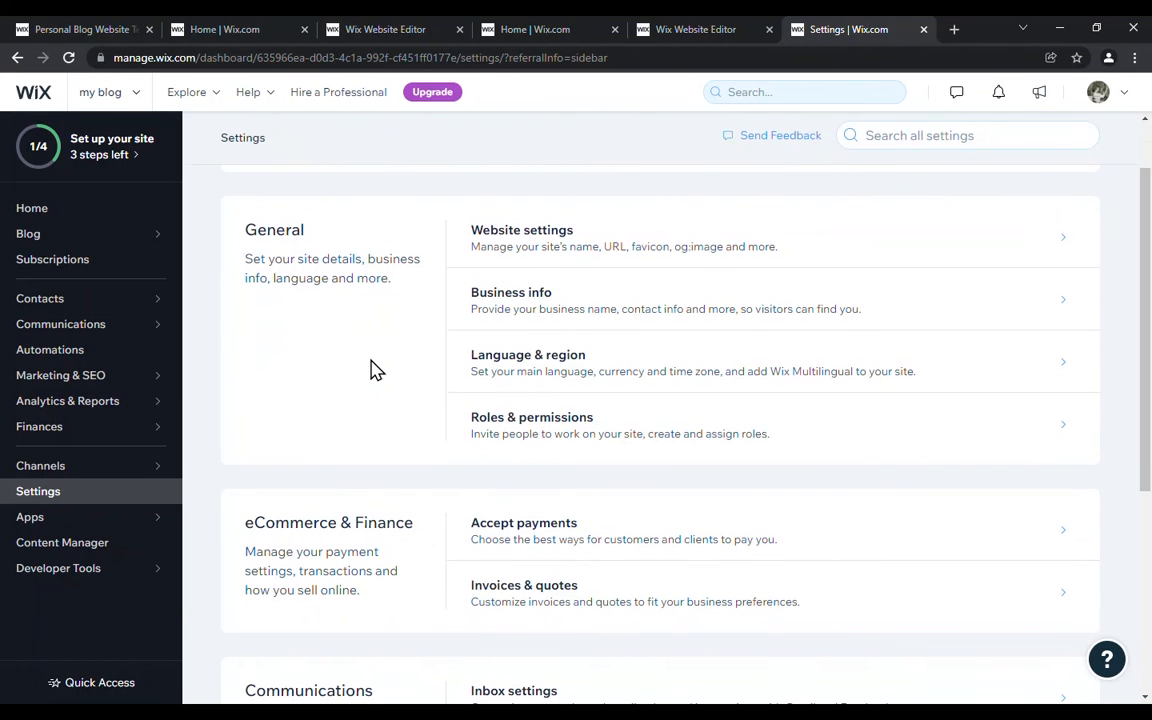
scroll(355, 393, down, 1)
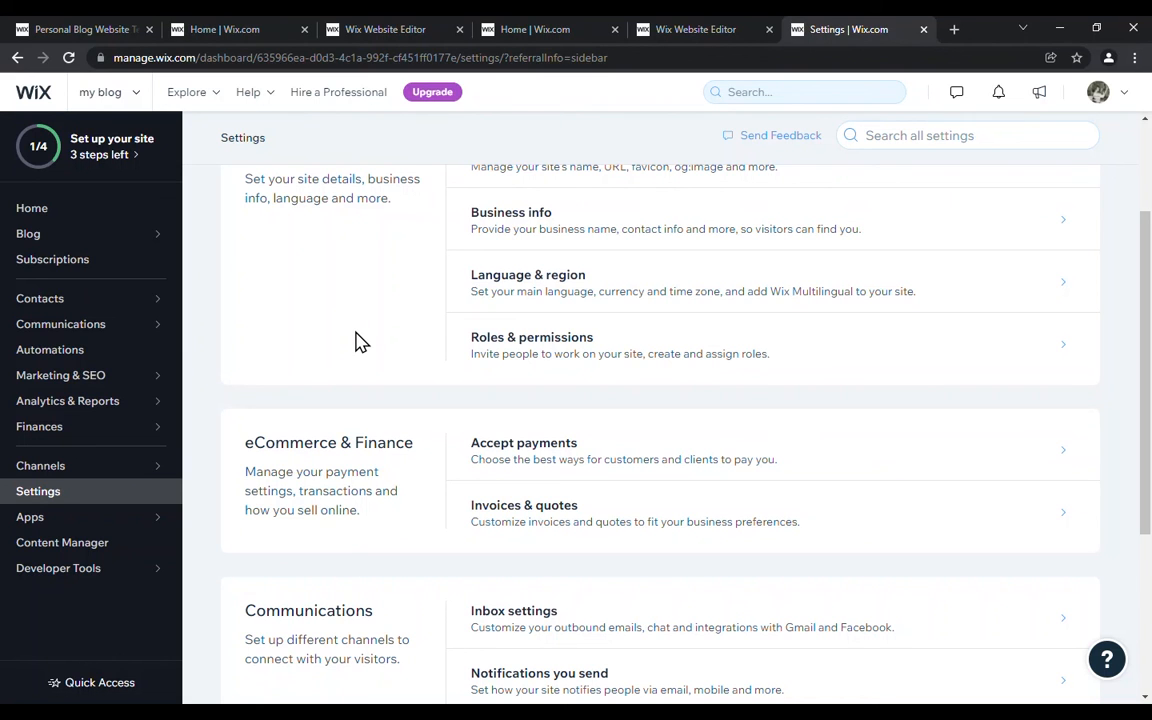
scroll(360, 340, down, 3)
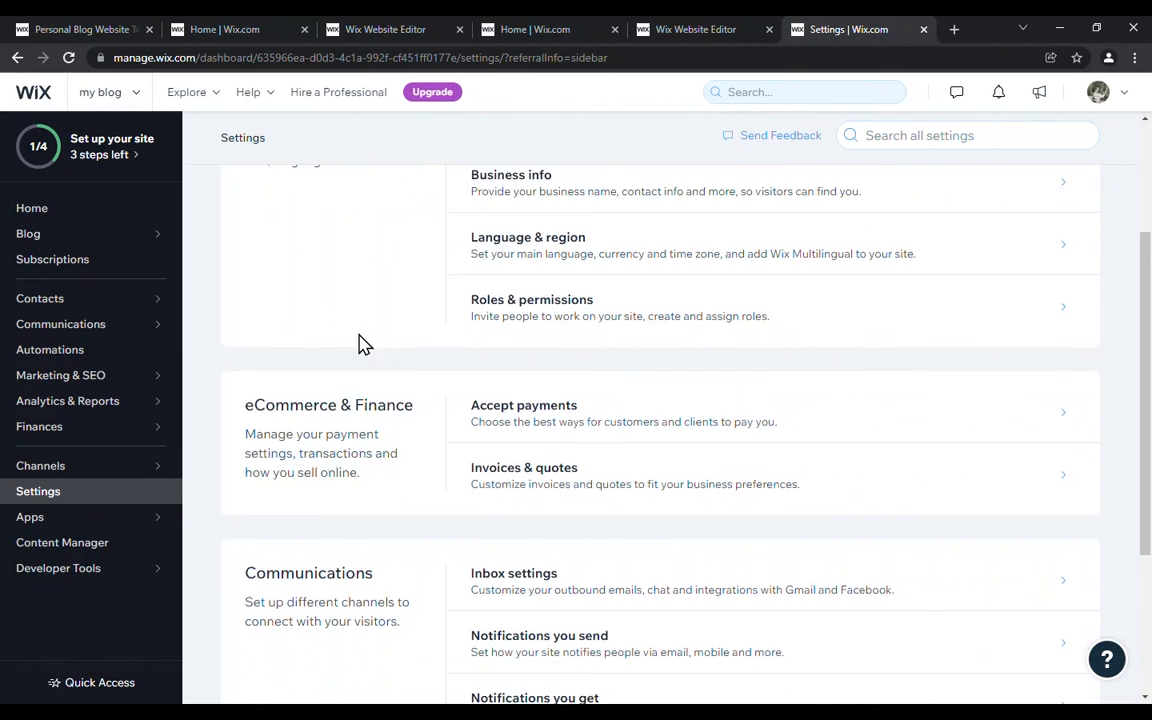
scroll(362, 340, down, 1)
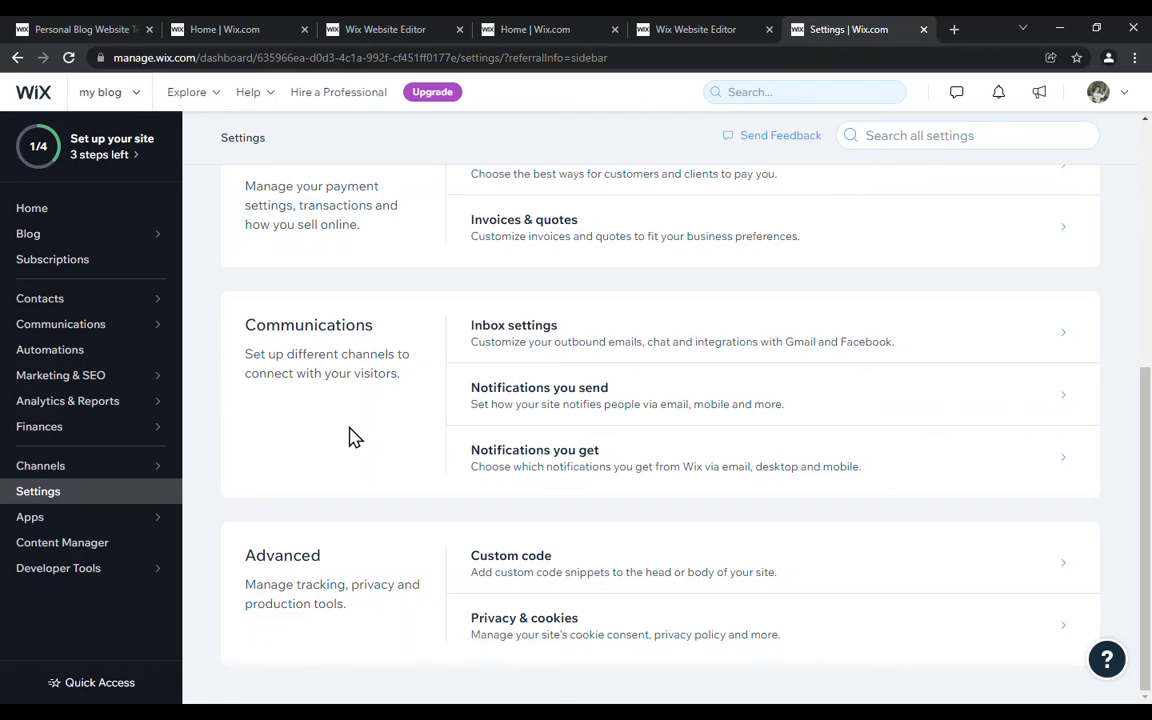
Step: Unpublish the site from its website settings and confirm the unpublishing
scroll(350, 437, up, 7)
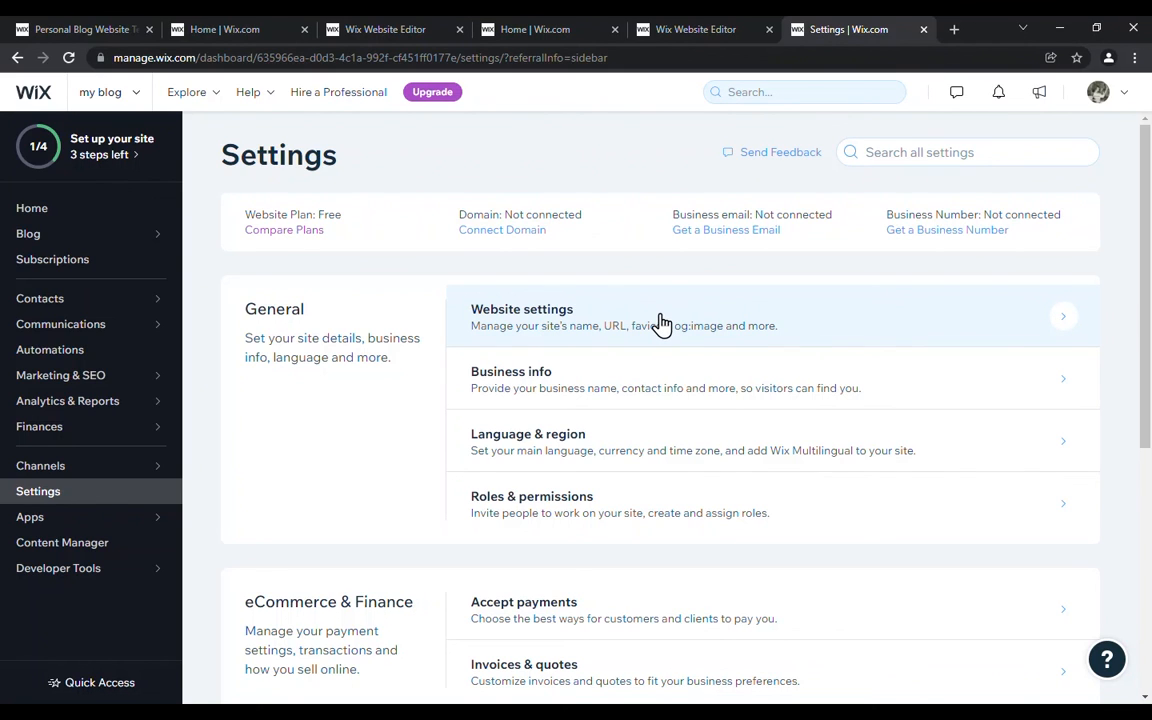
click(660, 323)
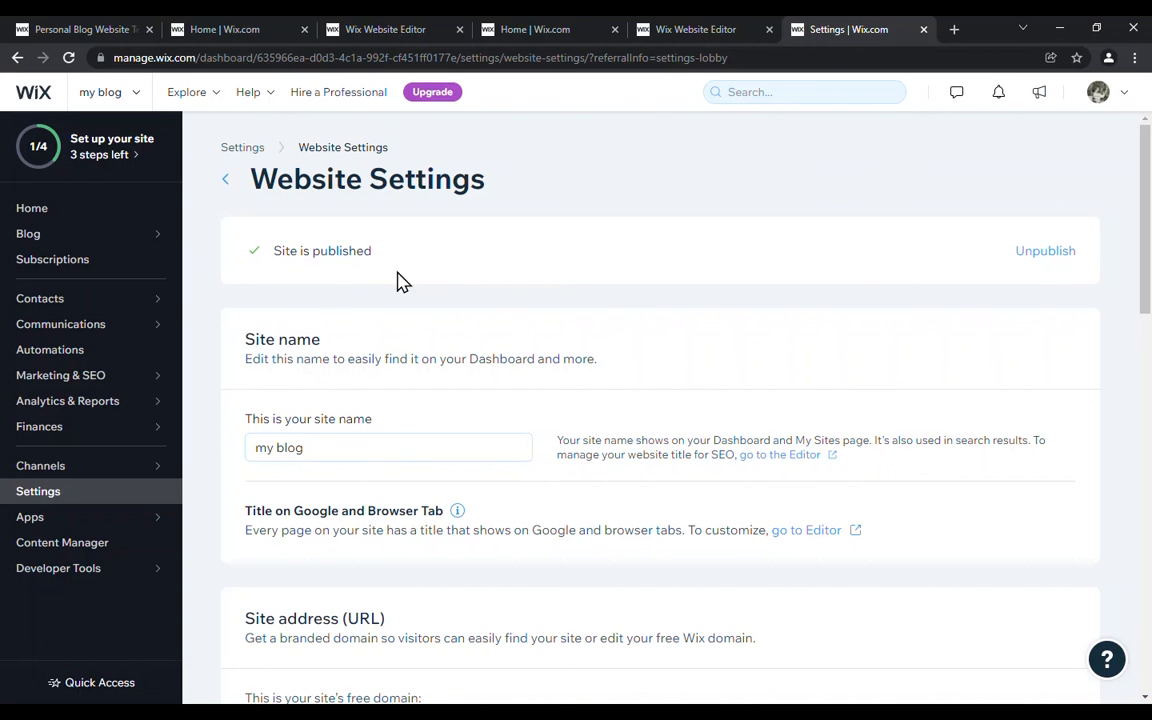
click(1041, 258)
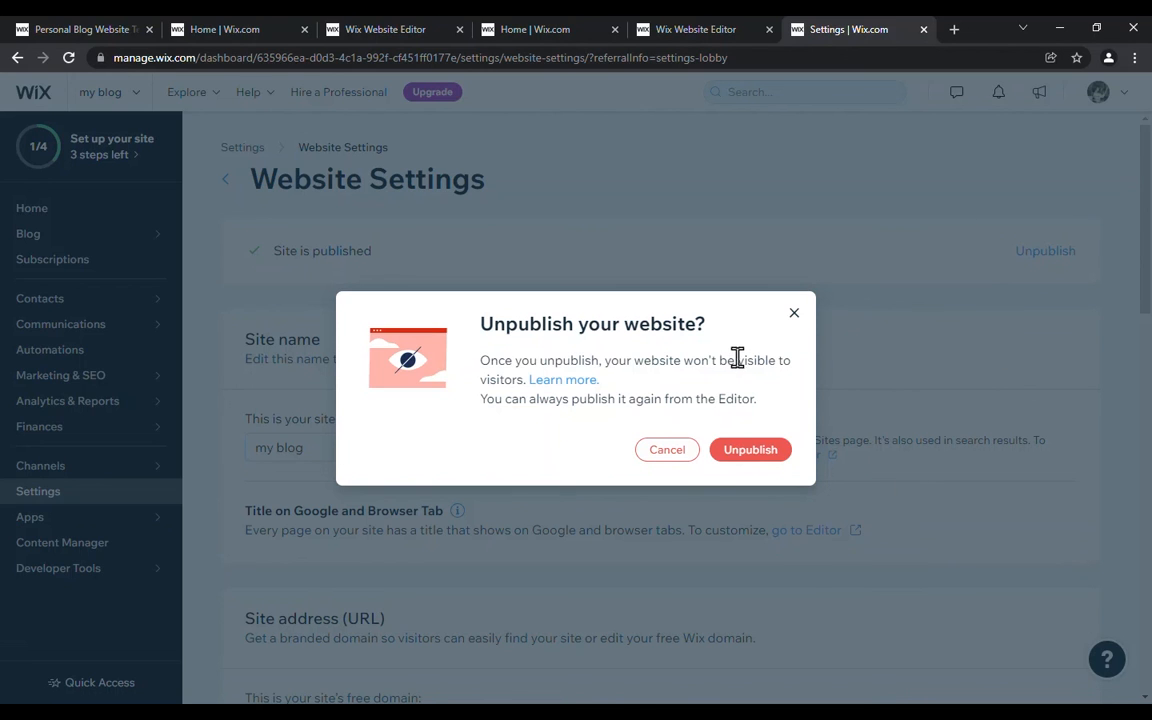
click(743, 451)
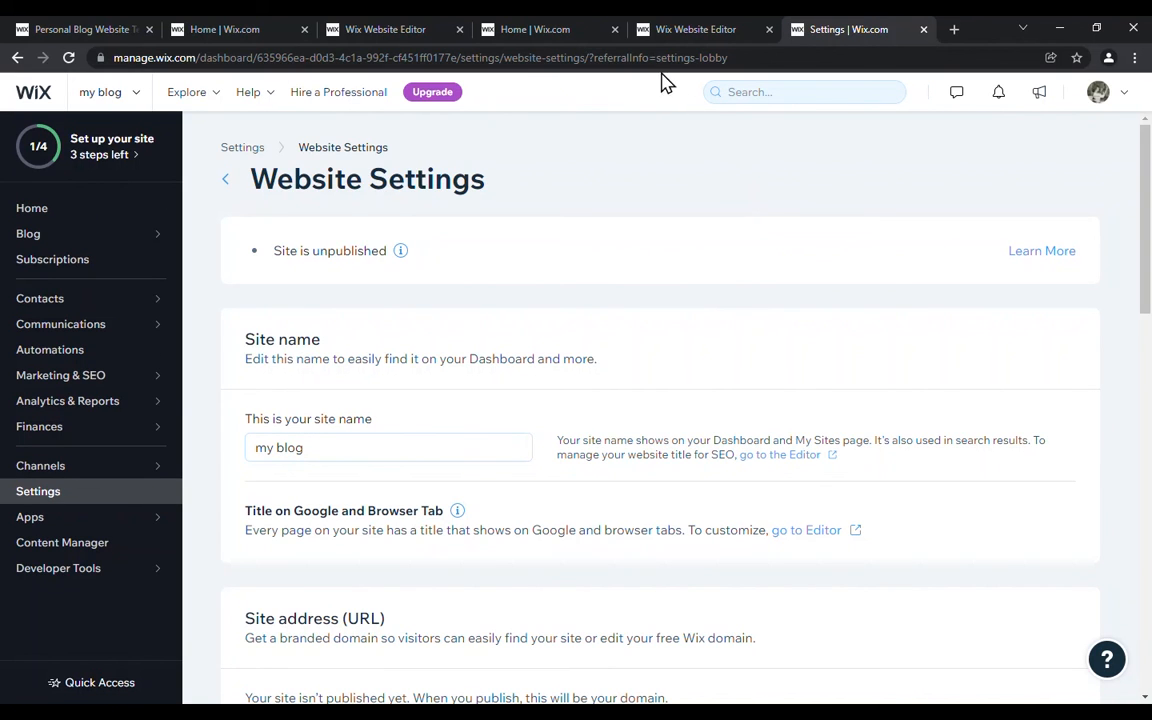
Step: Load the site's copied public web address in the browser to check whether visitors can still reach it
click(633, 57)
key(BackSpace)
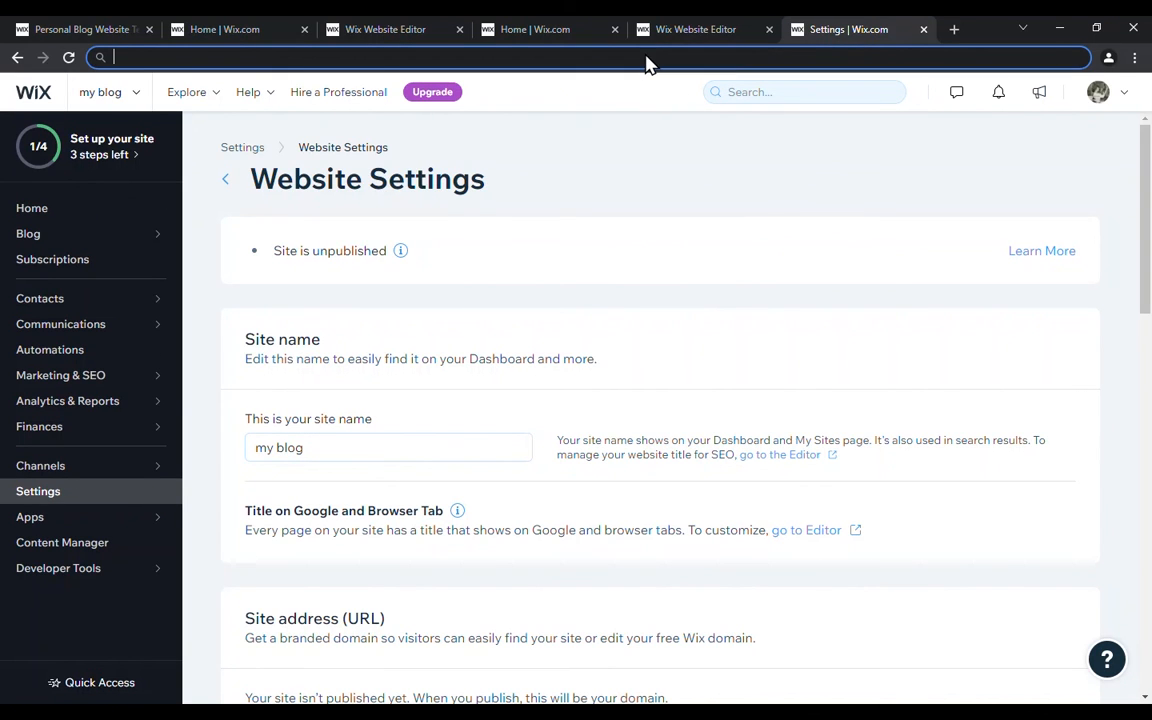
right_click(225, 63)
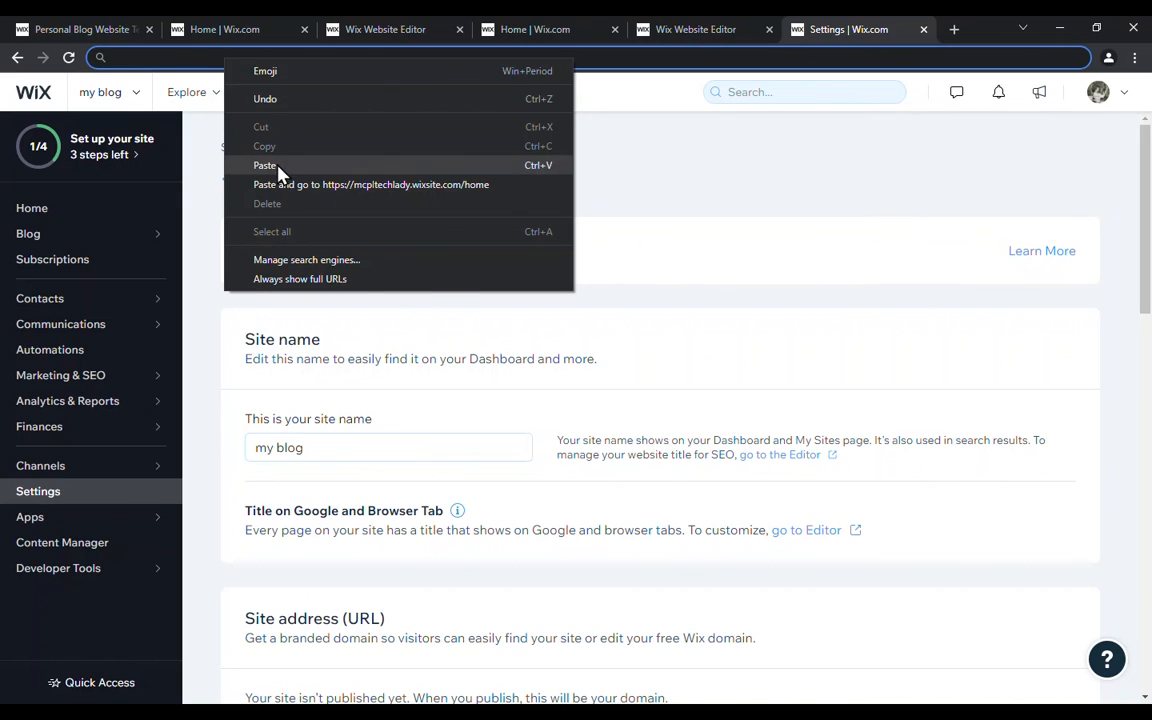
click(247, 163)
key(Return)
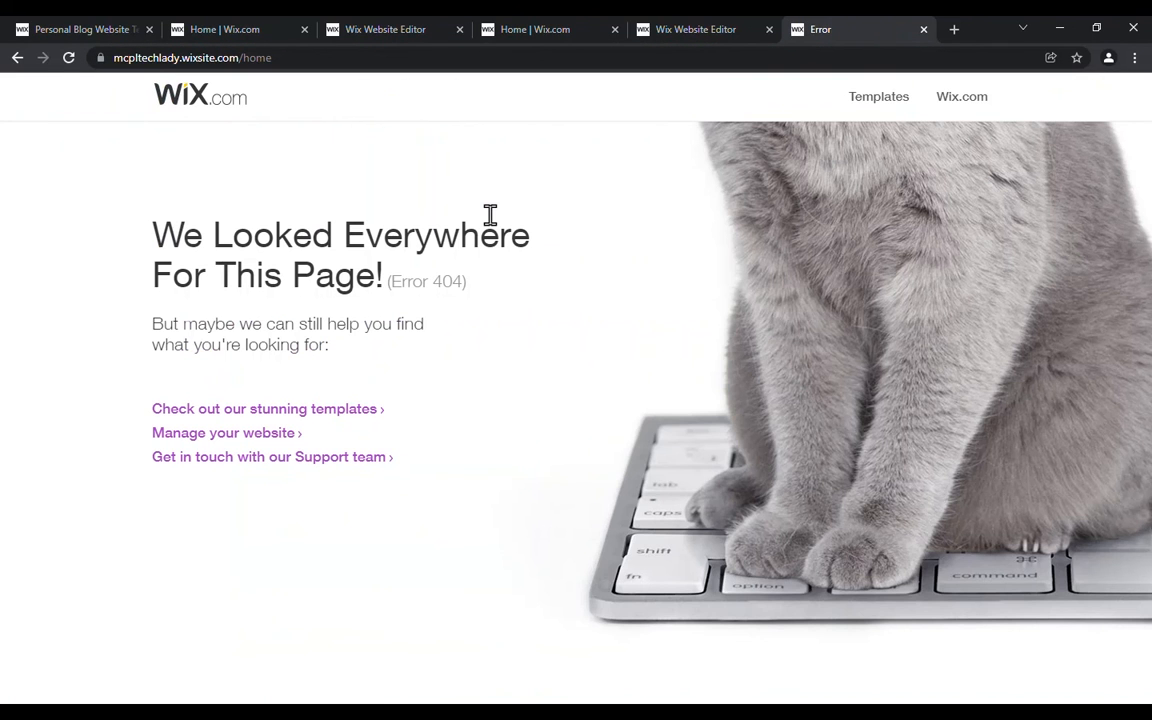